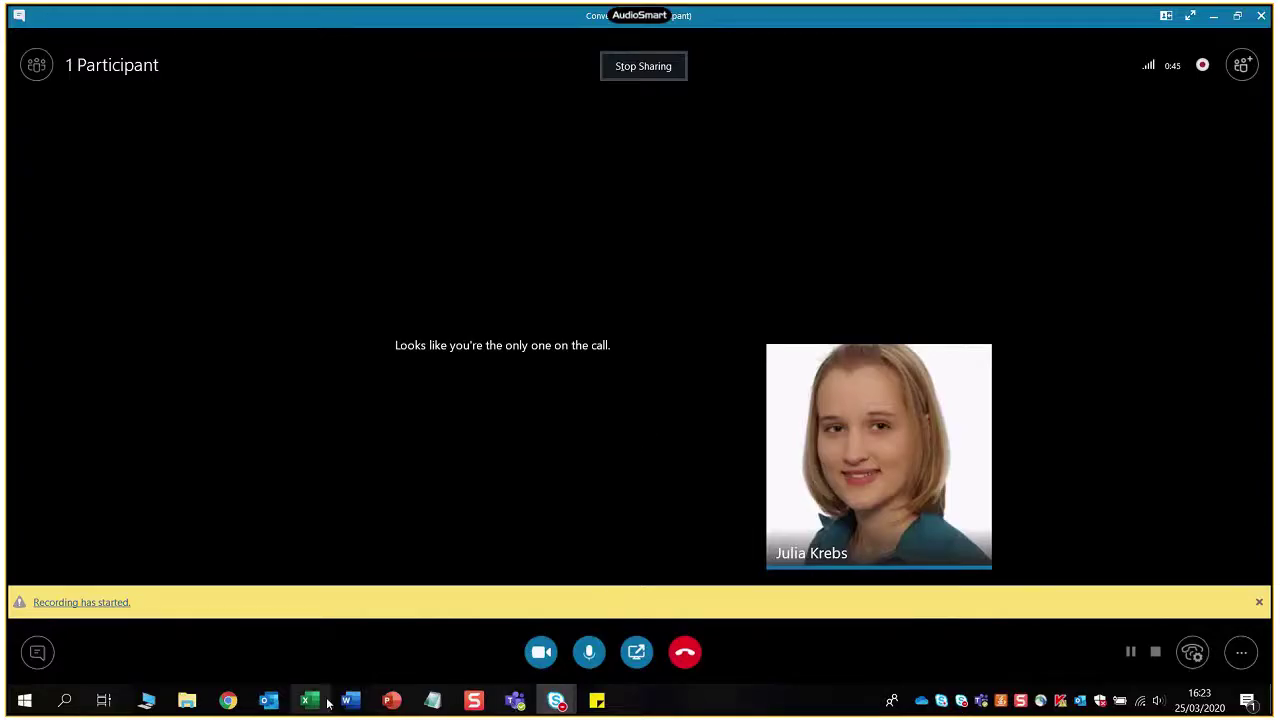
# Bring the Annual Forecast_Video.xlsx workbook in Excel to the front from the taskbar
pyautogui.click(345, 634)
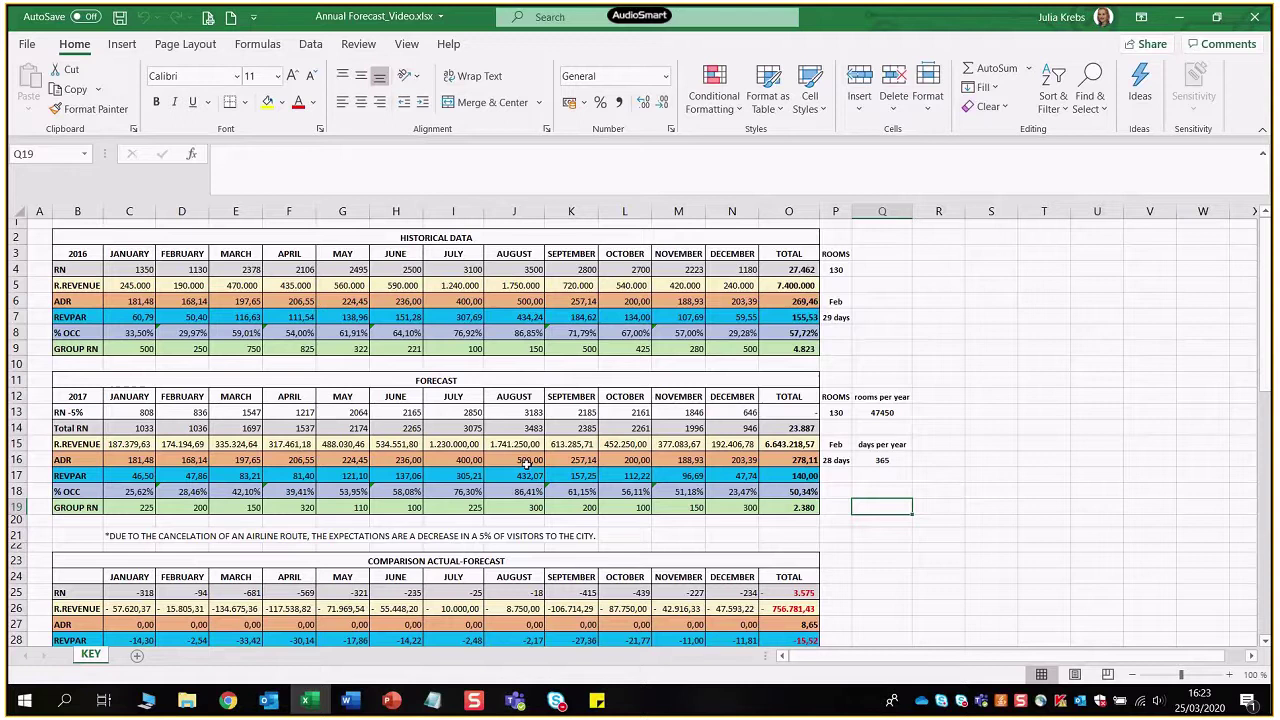
pyautogui.scroll(-1, 526, 464)
pyautogui.scroll(-4, 605, 442)
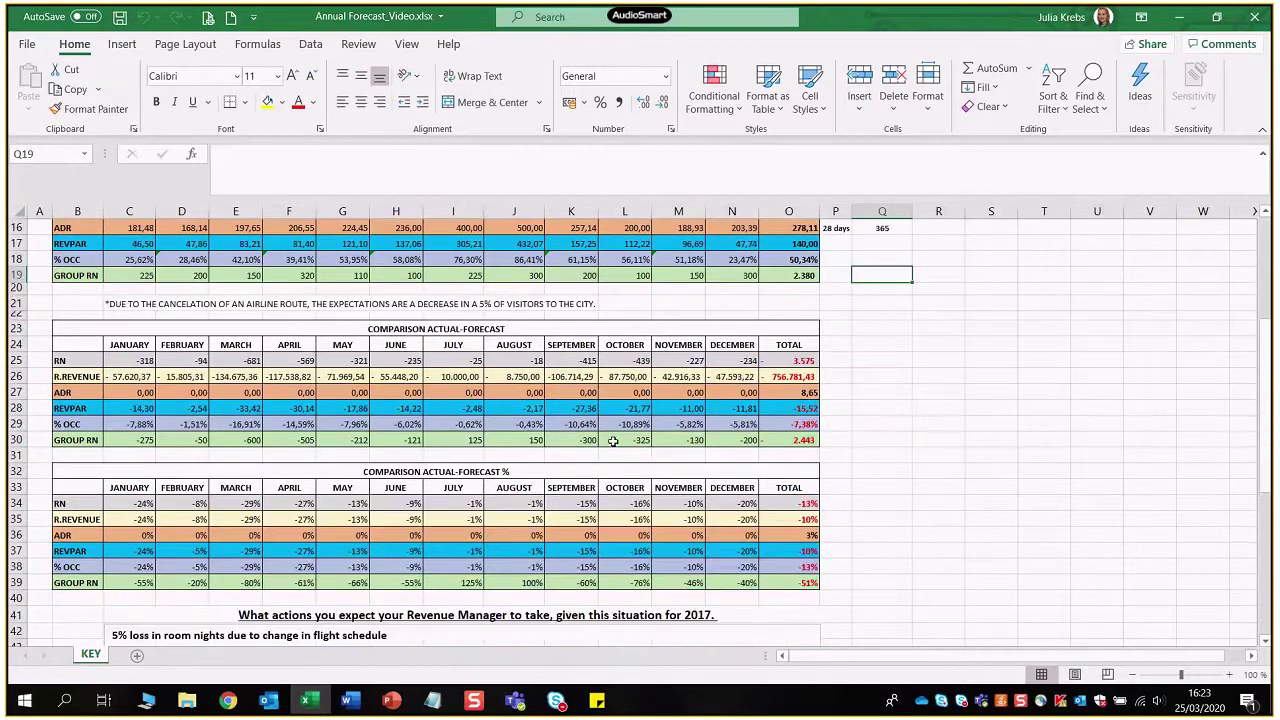
pyautogui.scroll(5, 613, 441)
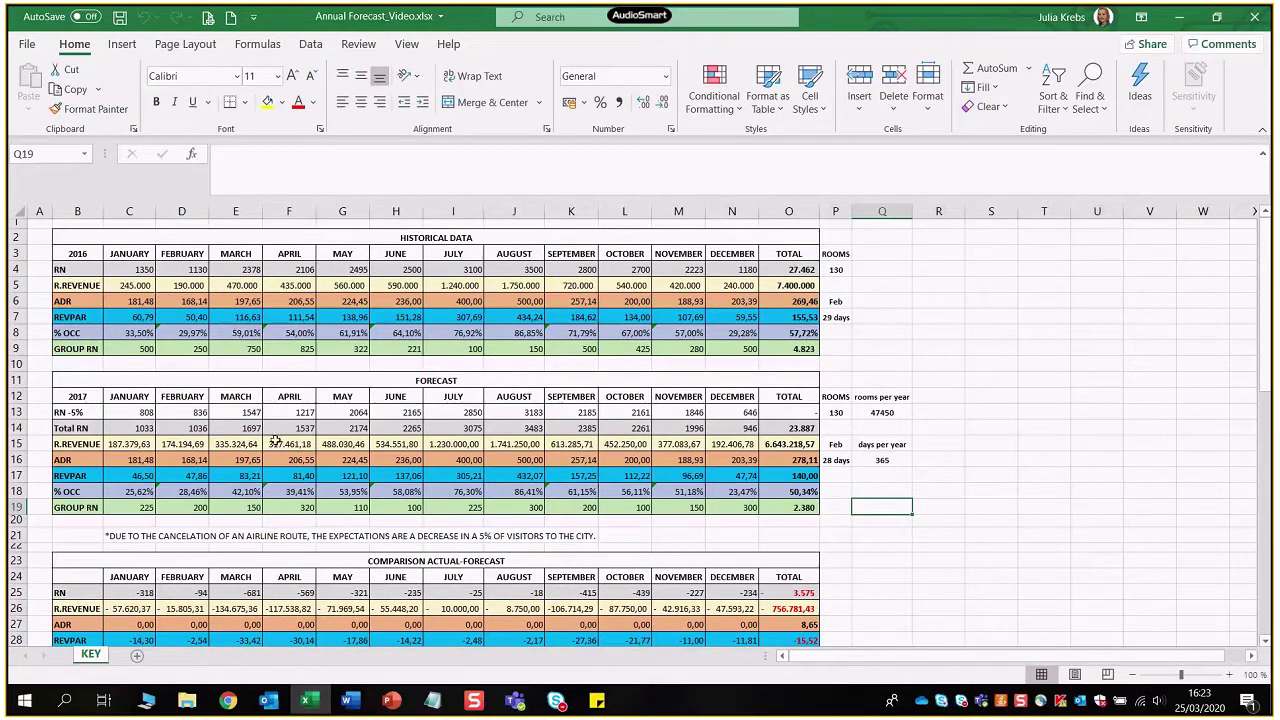
pyautogui.moveTo(330, 238); pyautogui.dragTo(634, 345)
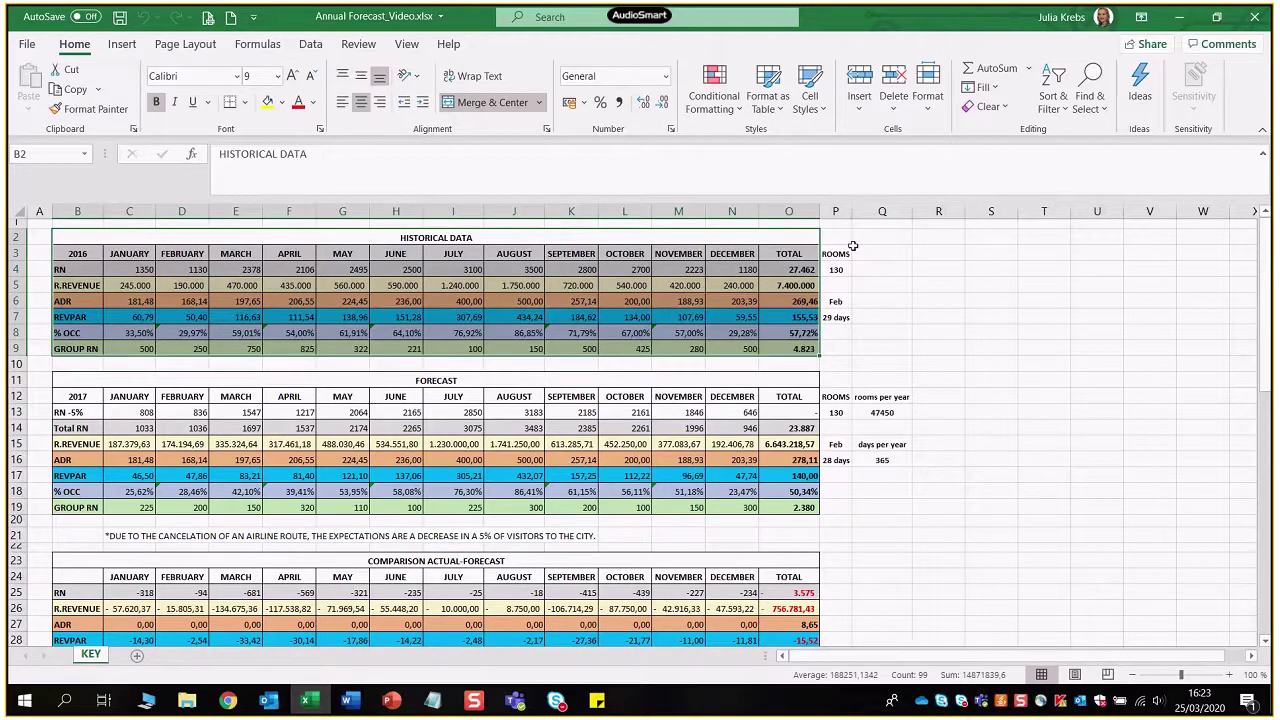
pyautogui.moveTo(838, 254); pyautogui.dragTo(840, 269)
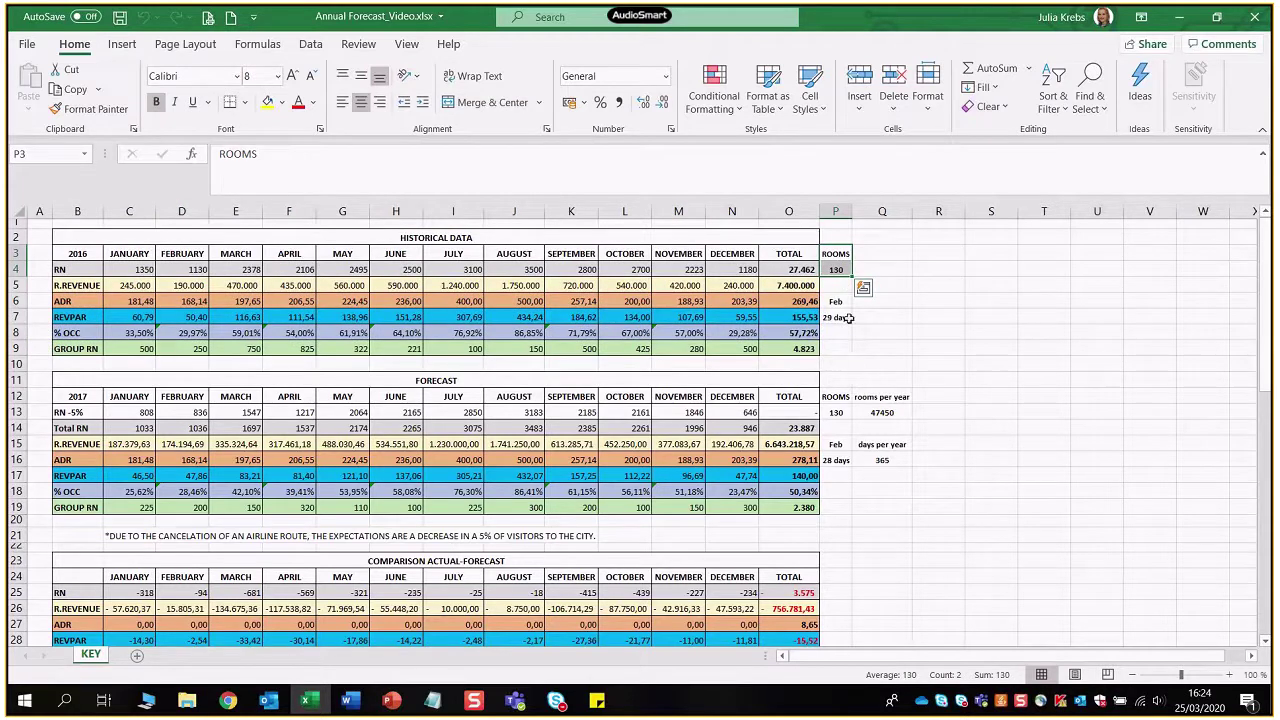
pyautogui.moveTo(838, 302); pyautogui.dragTo(840, 318)
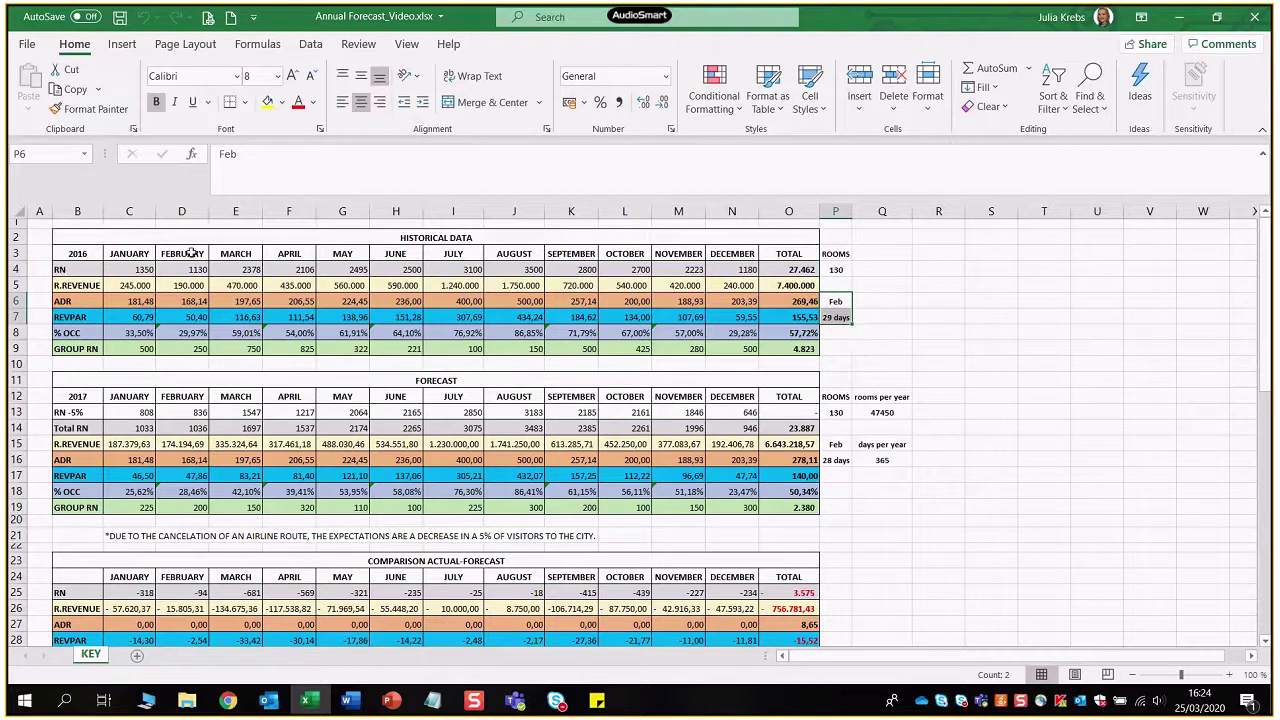
pyautogui.click(198, 210)
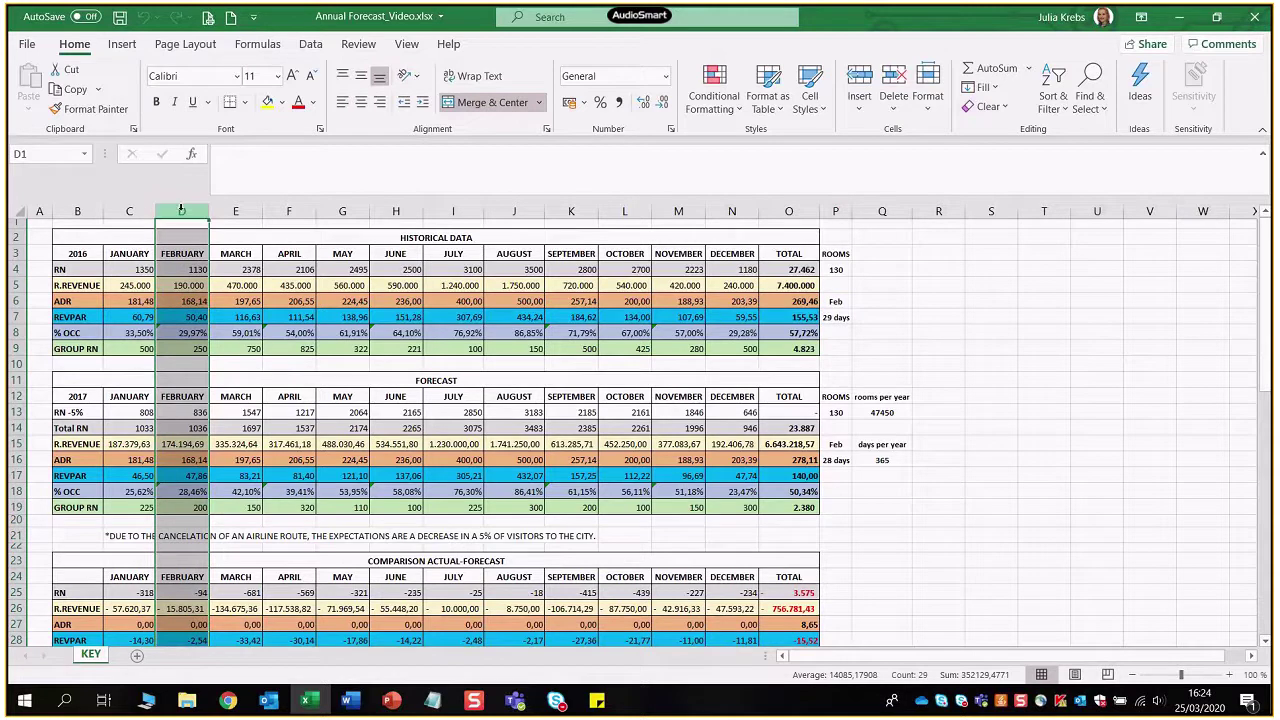
pyautogui.moveTo(88, 378); pyautogui.dragTo(86, 509)
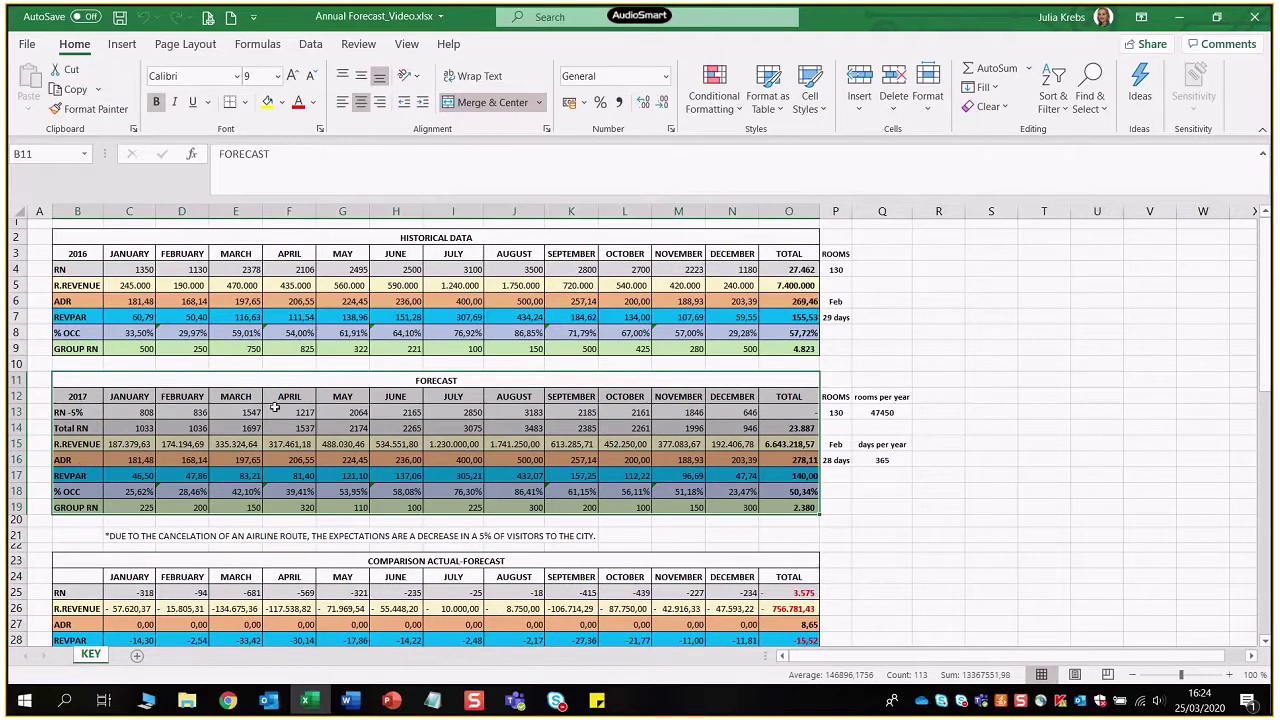
pyautogui.moveTo(835, 397); pyautogui.dragTo(842, 417)
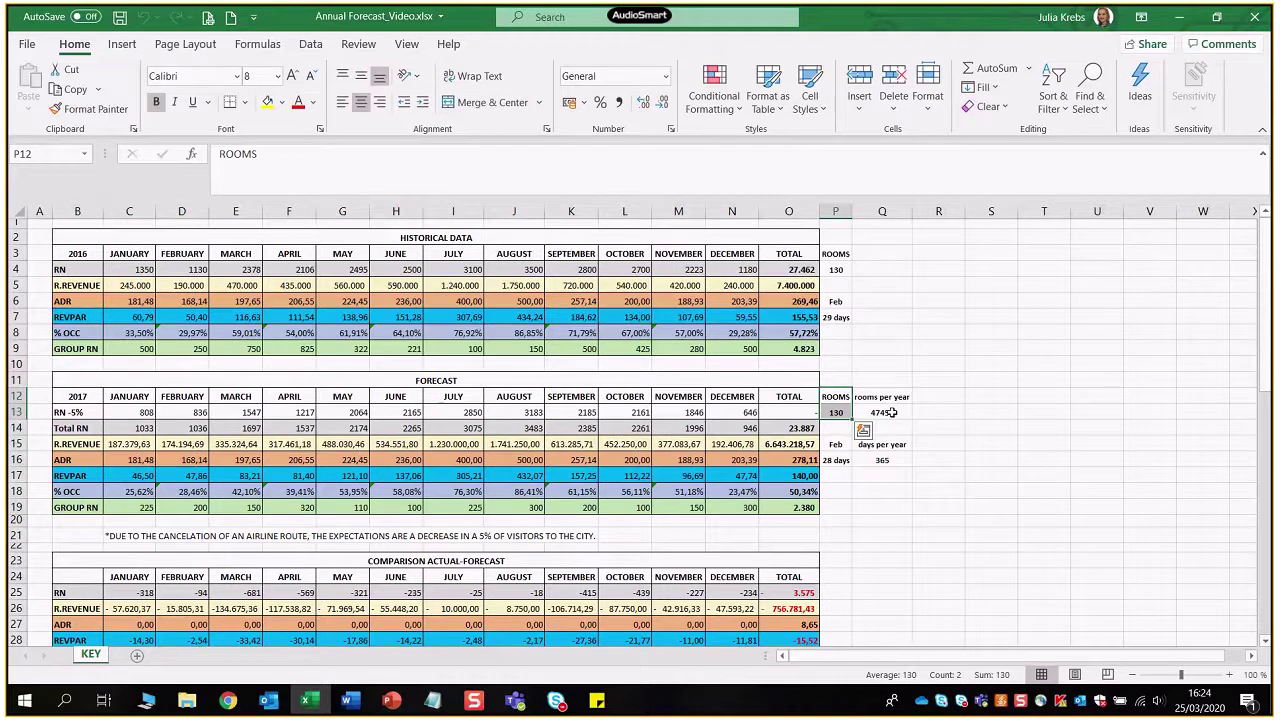
pyautogui.click(889, 412)
pyautogui.click(326, 154)
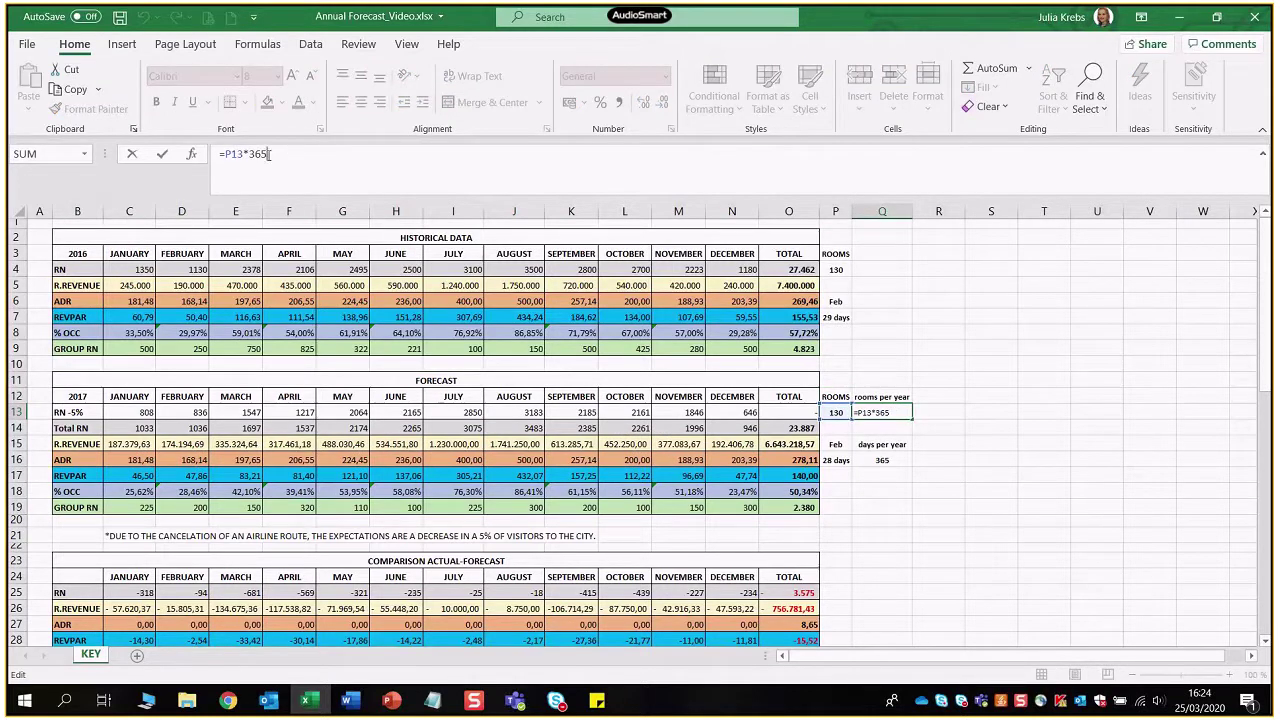
pyautogui.press('Return')
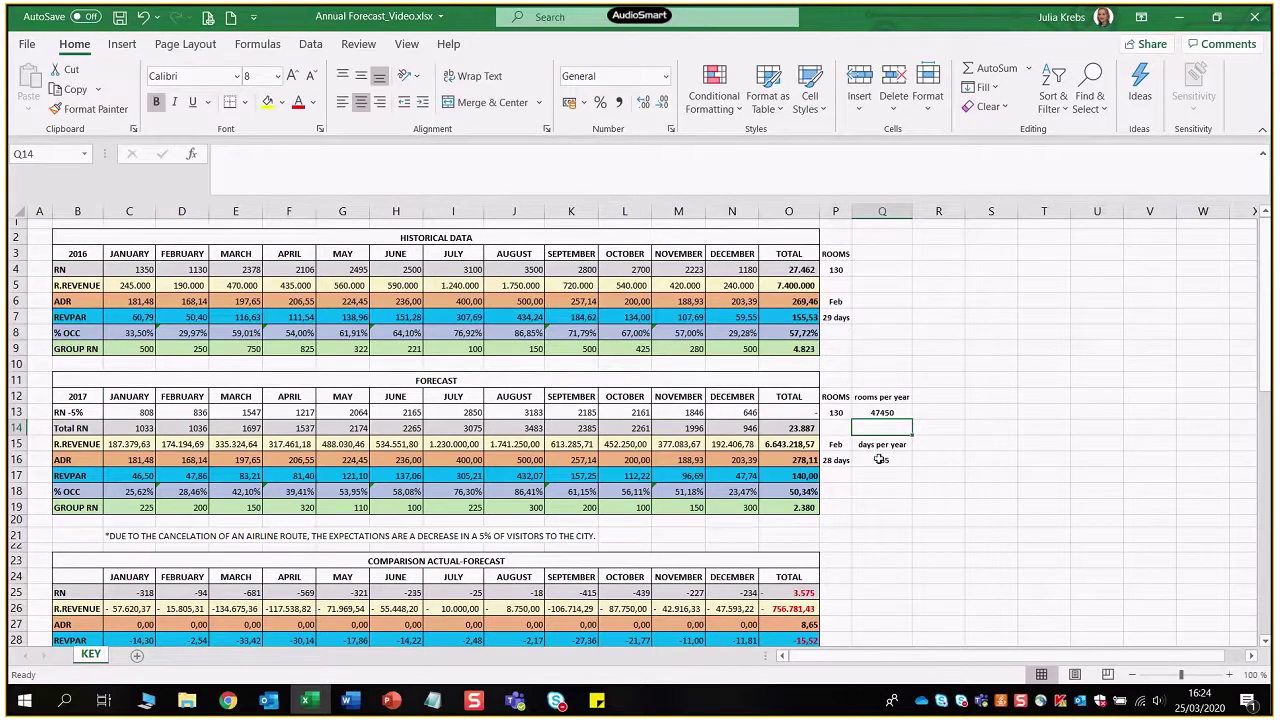
pyautogui.moveTo(838, 444); pyautogui.dragTo(840, 460)
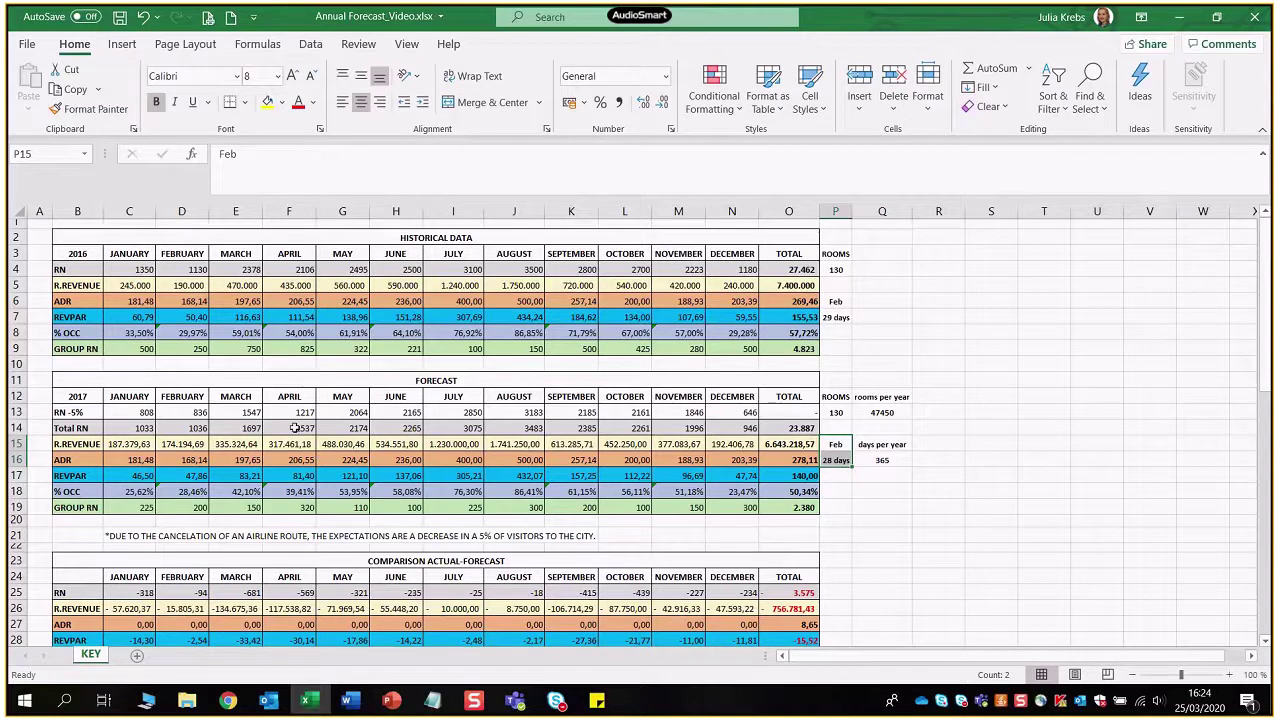
pyautogui.click(127, 537)
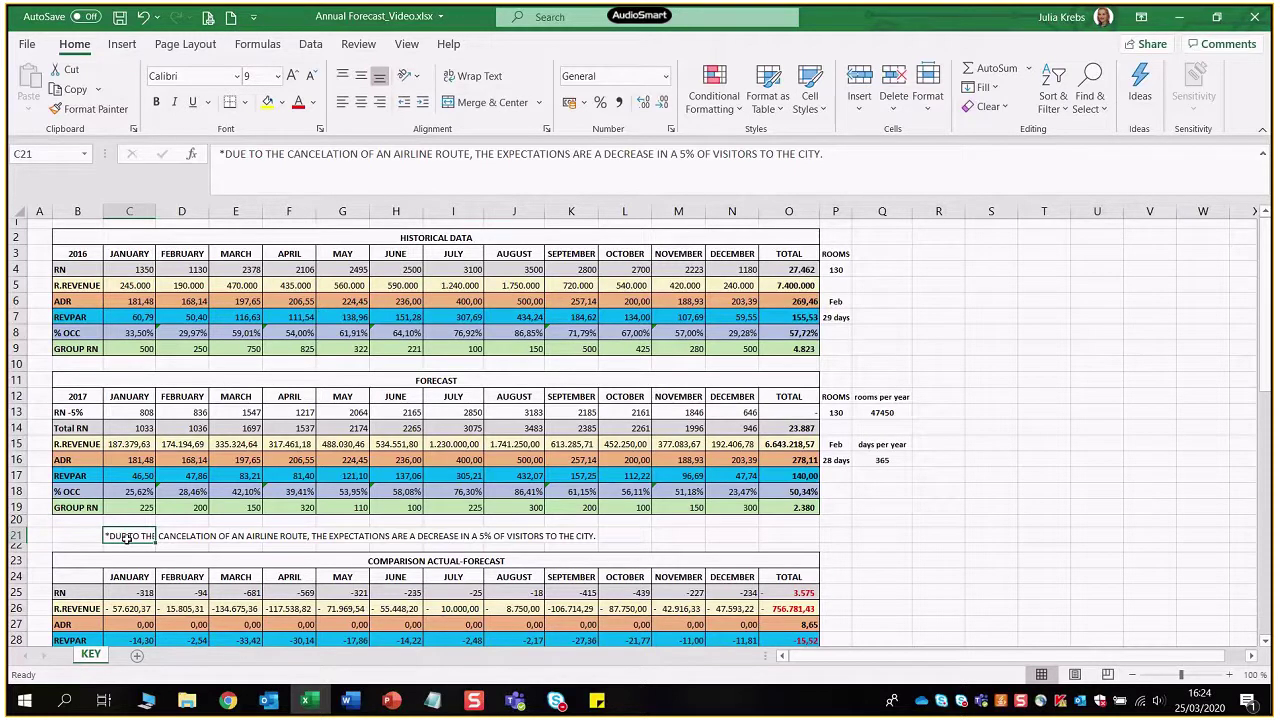
pyautogui.click(171, 381)
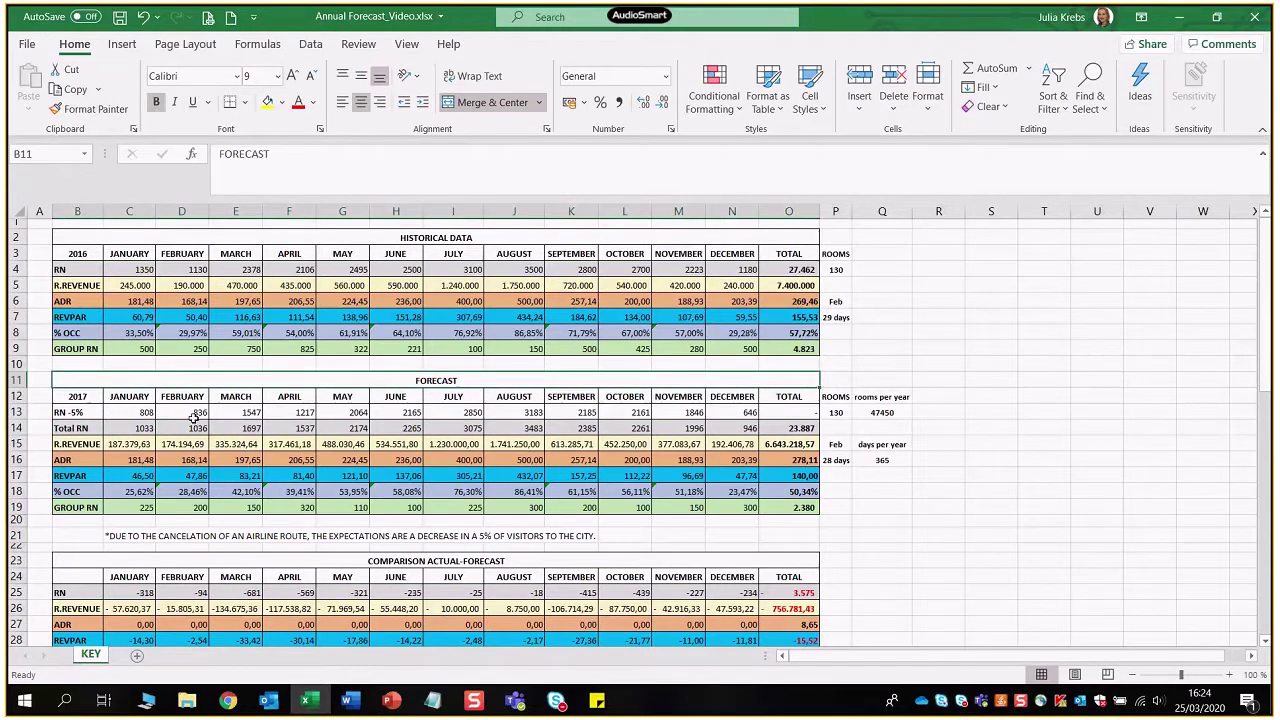
pyautogui.press('Down')
pyautogui.press('Right')
pyautogui.press('Right')
pyautogui.press('Right')
pyautogui.press('Right')
pyautogui.press('Right')
pyautogui.press('Right')
pyautogui.press('Right')
pyautogui.press('Right')
pyautogui.press('Right')
pyautogui.press('Right')
pyautogui.press('Right')
pyautogui.press('Right')
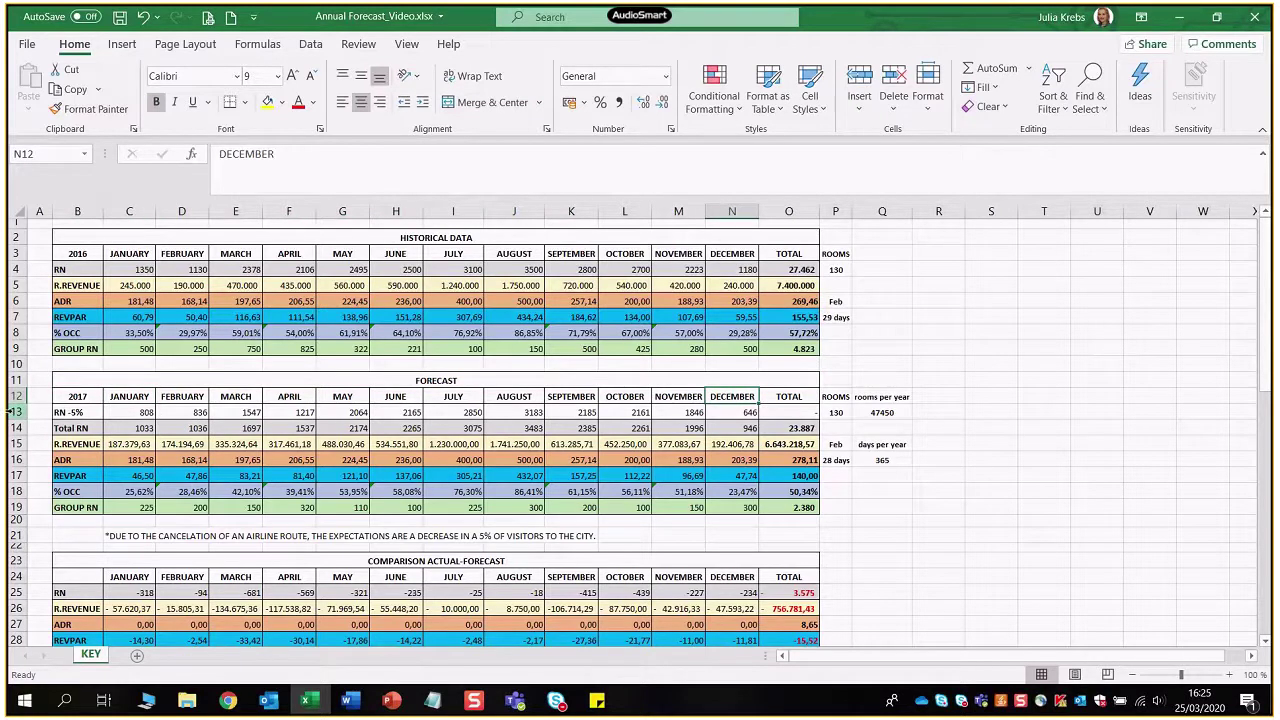
pyautogui.moveTo(68, 412); pyautogui.dragTo(68, 428)
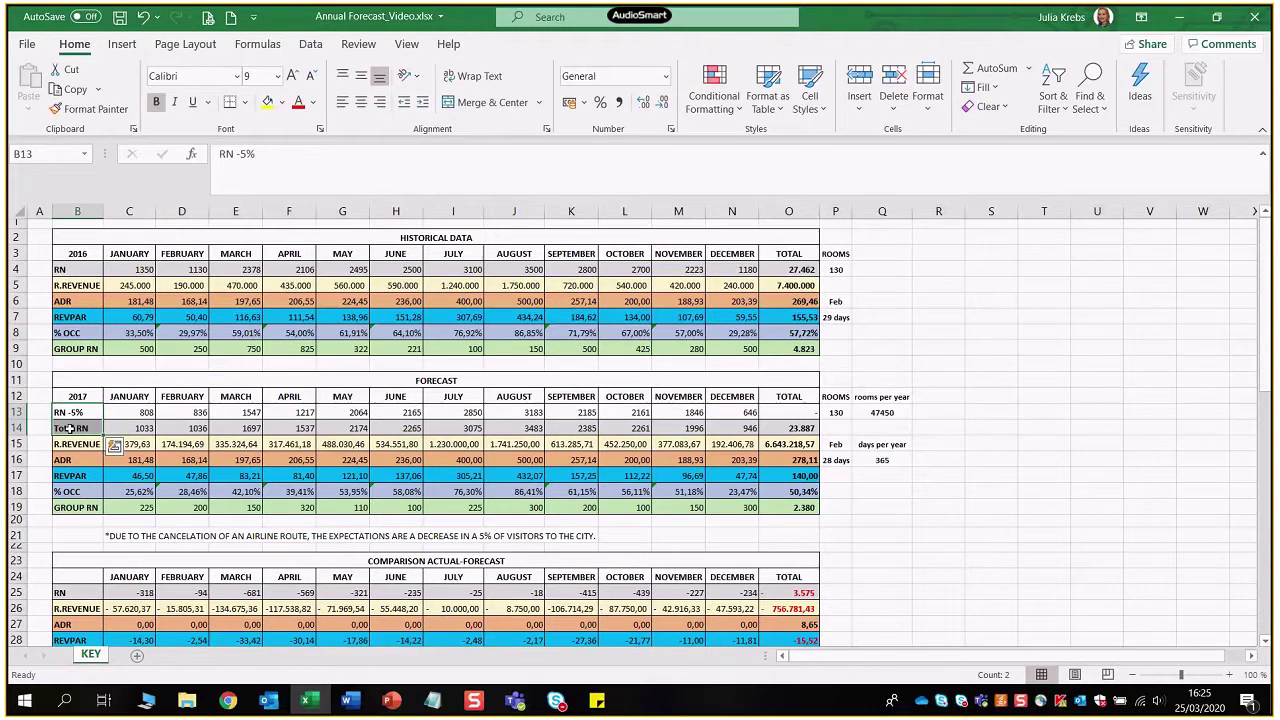
pyautogui.hotkey('ctrl', 'z')
pyautogui.hotkey('ctrl', 'z')
pyautogui.hotkey('ctrl', 'z')
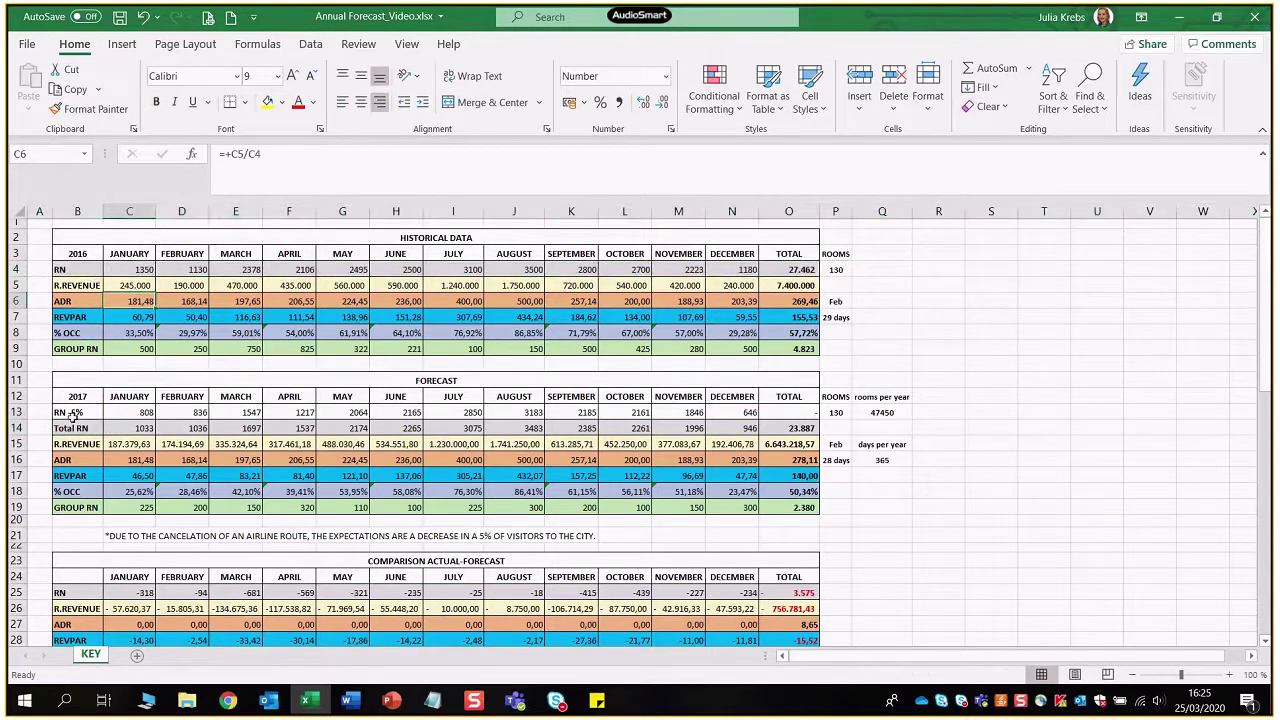
pyautogui.moveTo(16, 412); pyautogui.dragTo(16, 428)
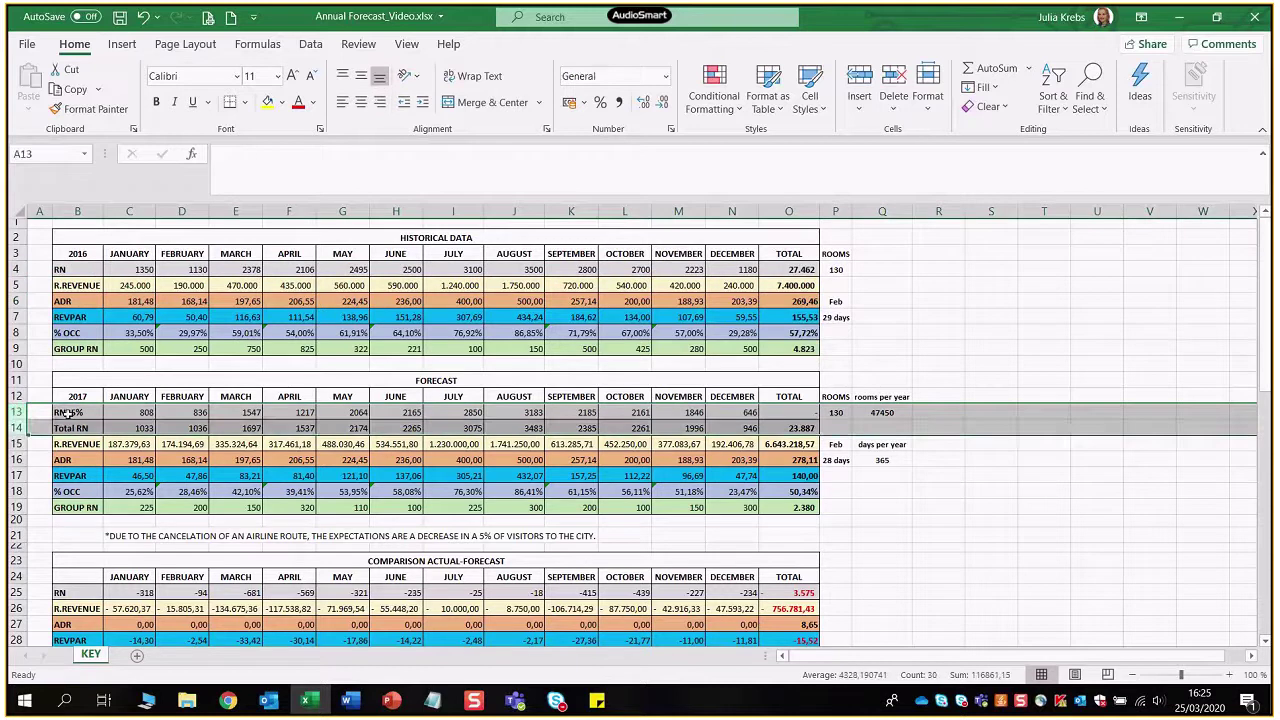
pyautogui.click(68, 412)
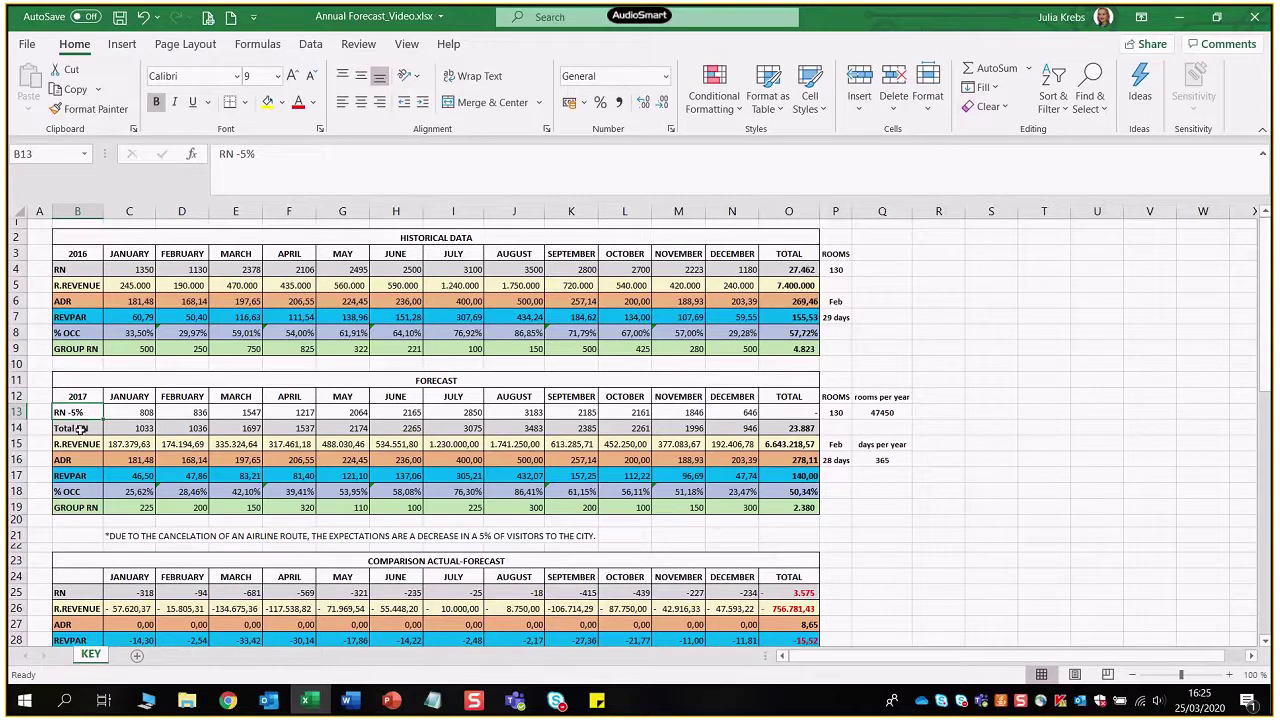
pyautogui.click(82, 428)
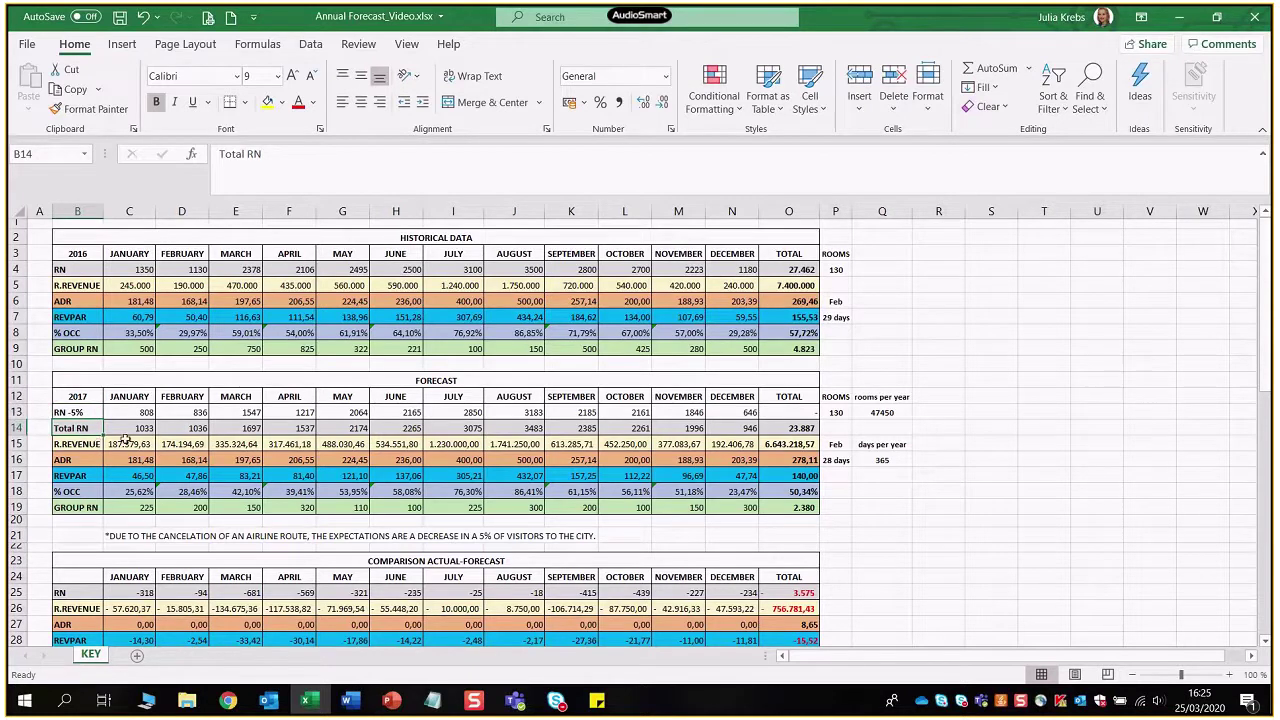
pyautogui.click(147, 412)
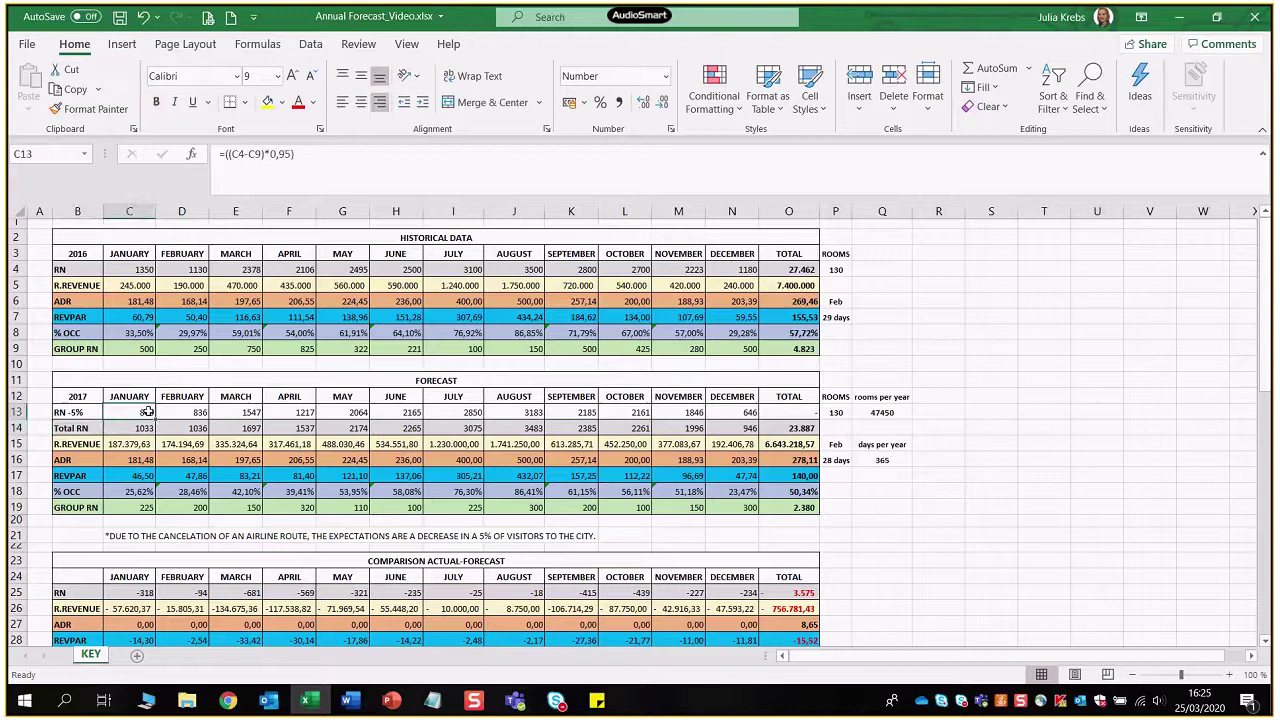
pyautogui.click(307, 158)
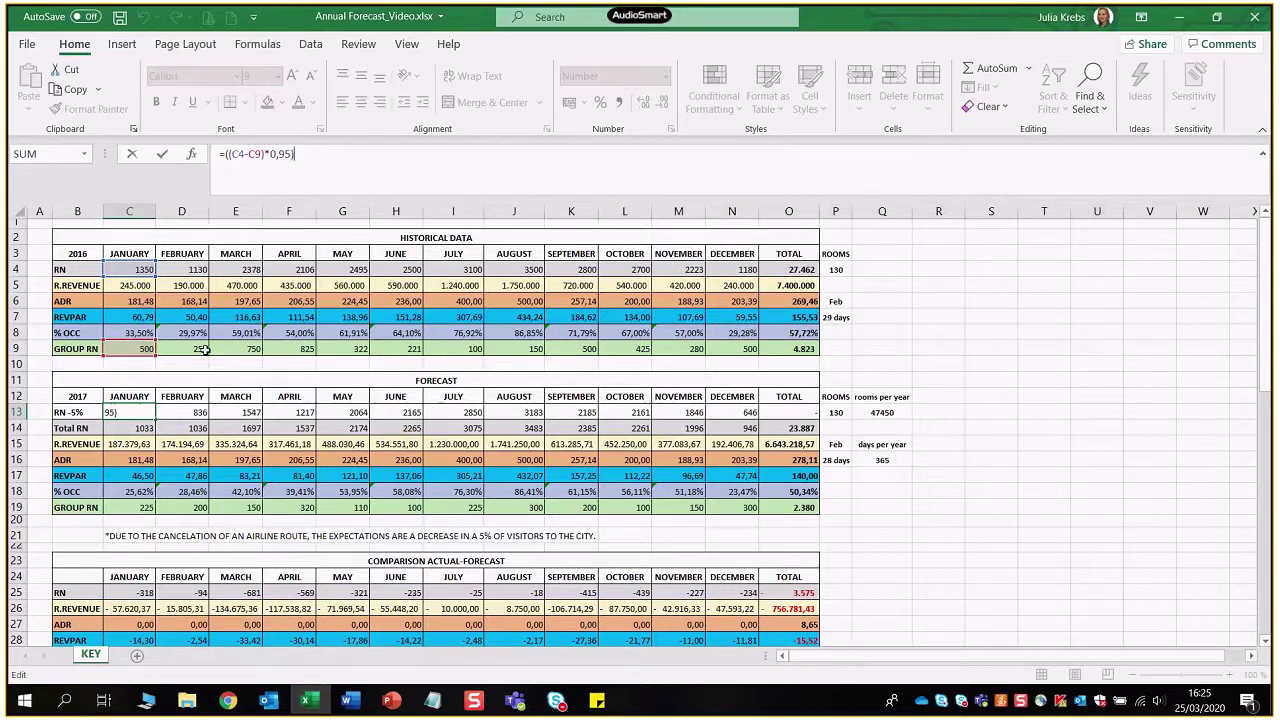
pyautogui.write('-5%')
pyautogui.press('BackSpace')
pyautogui.press('BackSpace')
pyautogui.press('BackSpace')
pyautogui.press('Return')
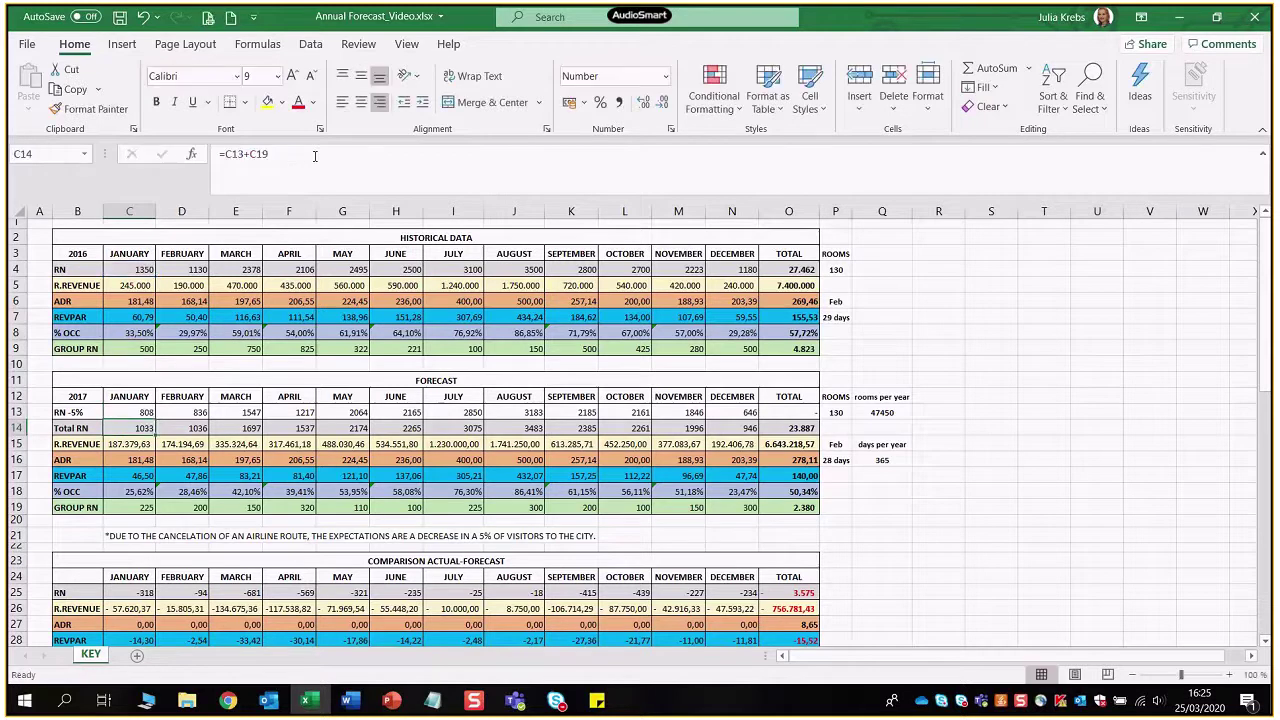
pyautogui.click(143, 412)
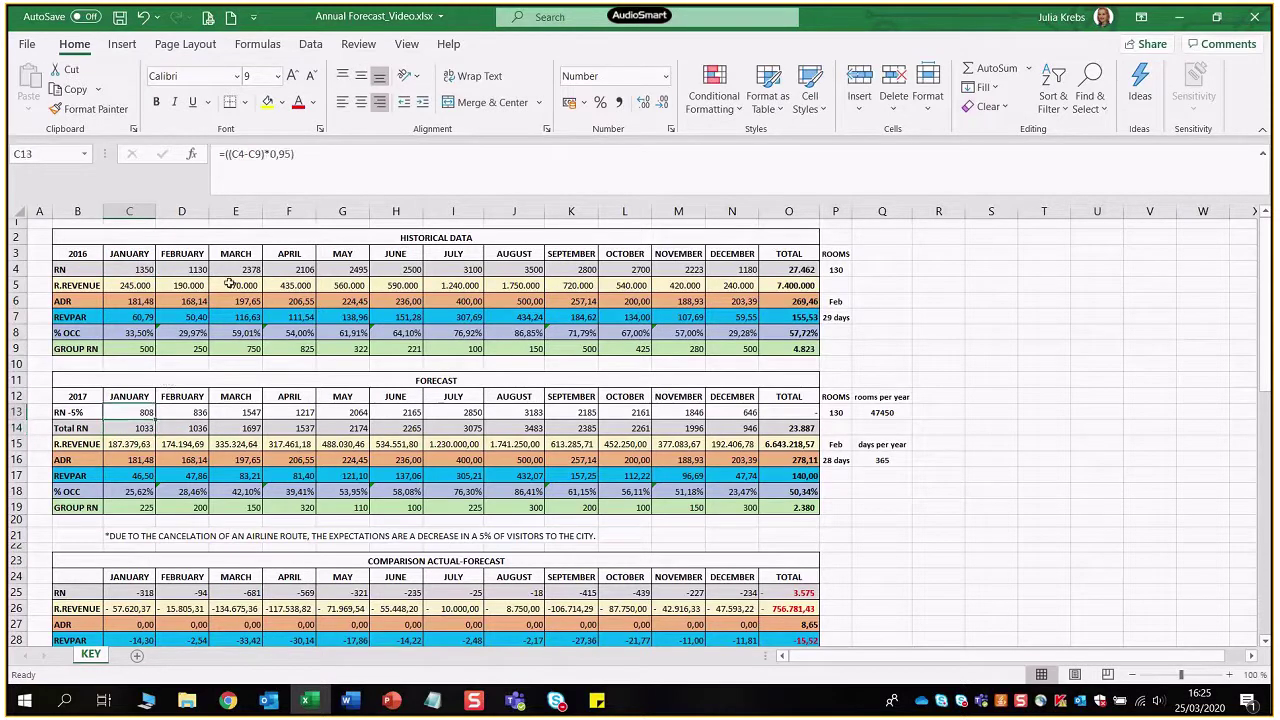
pyautogui.click(143, 426)
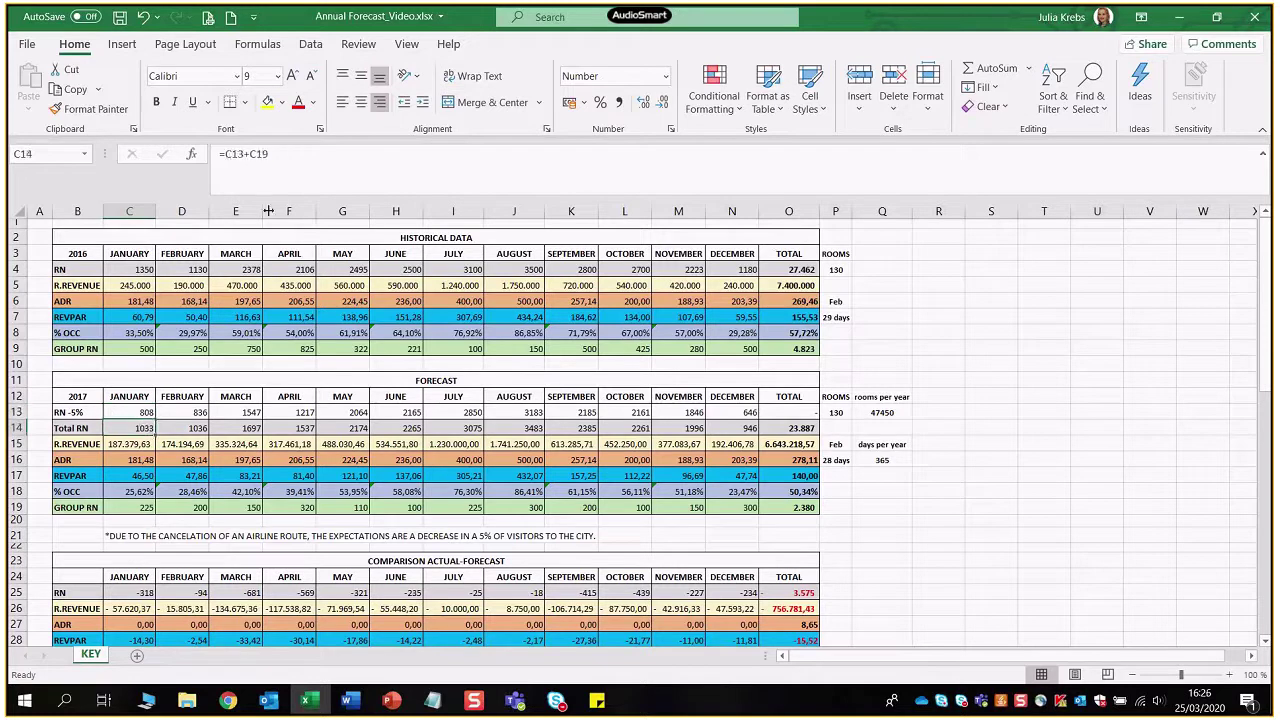
pyautogui.click(290, 150)
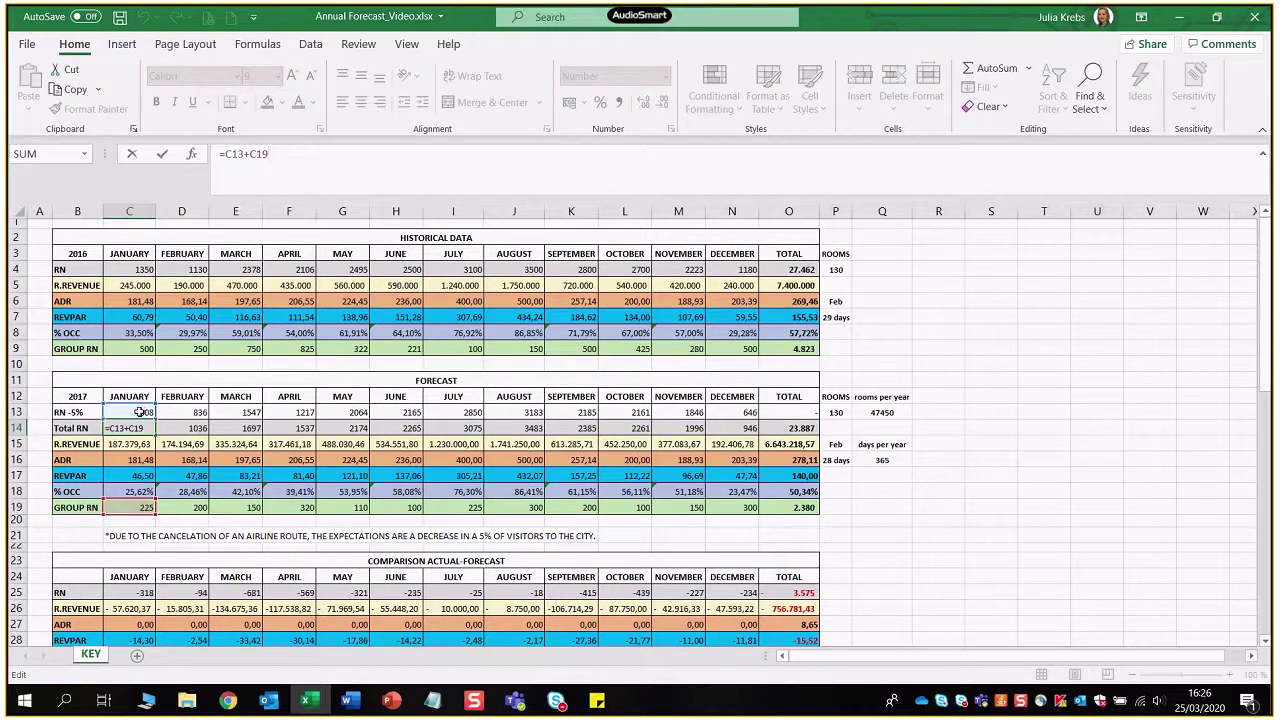
pyautogui.press('Escape')
pyautogui.press('Return')
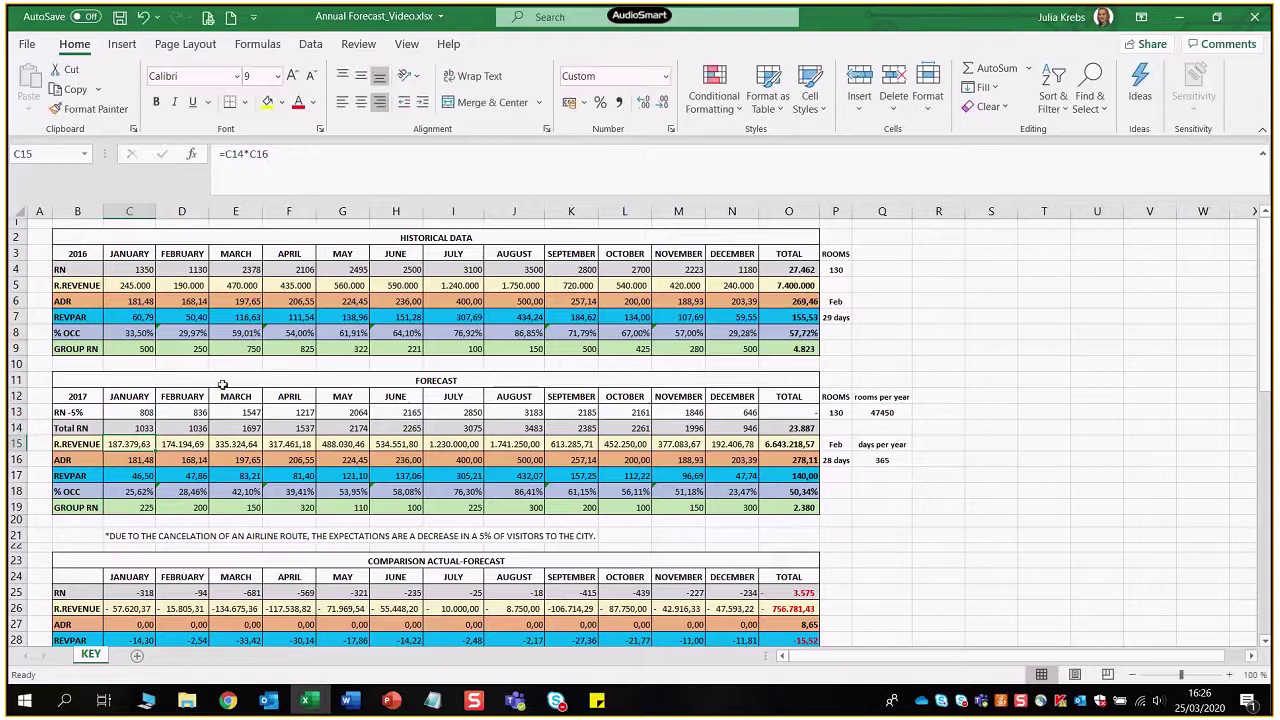
pyautogui.press('Up')
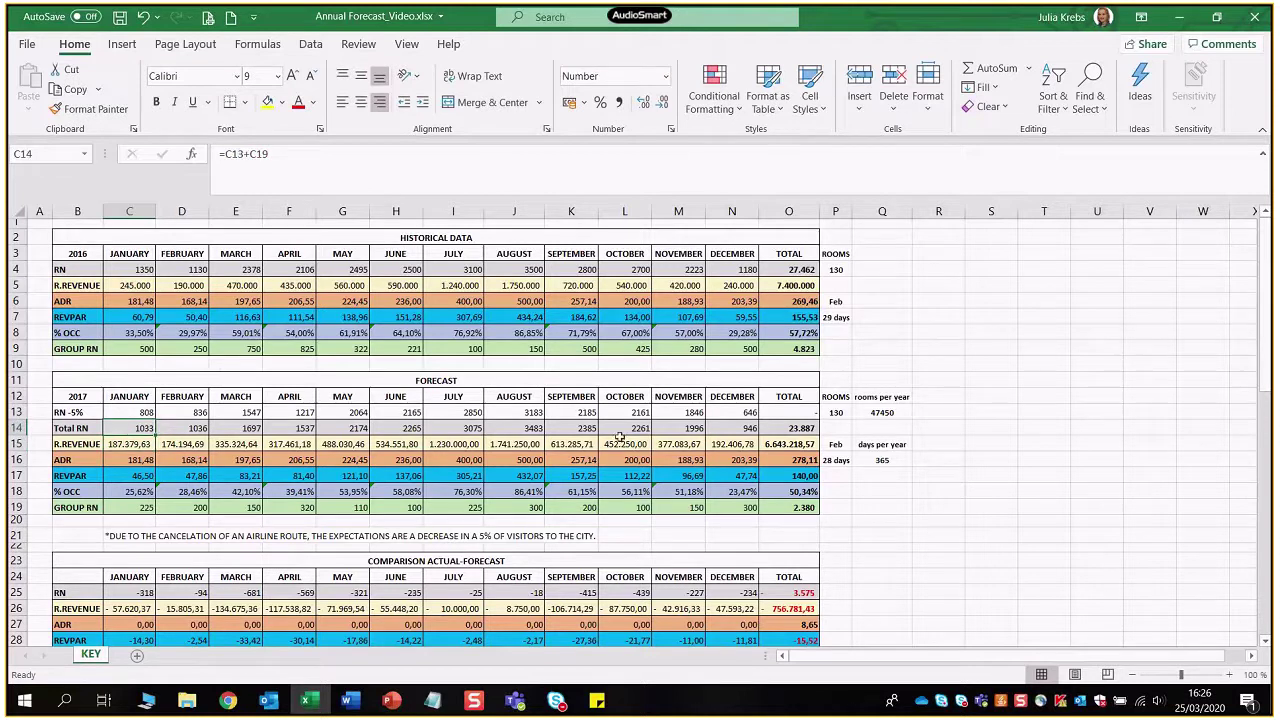
pyautogui.click(18, 428)
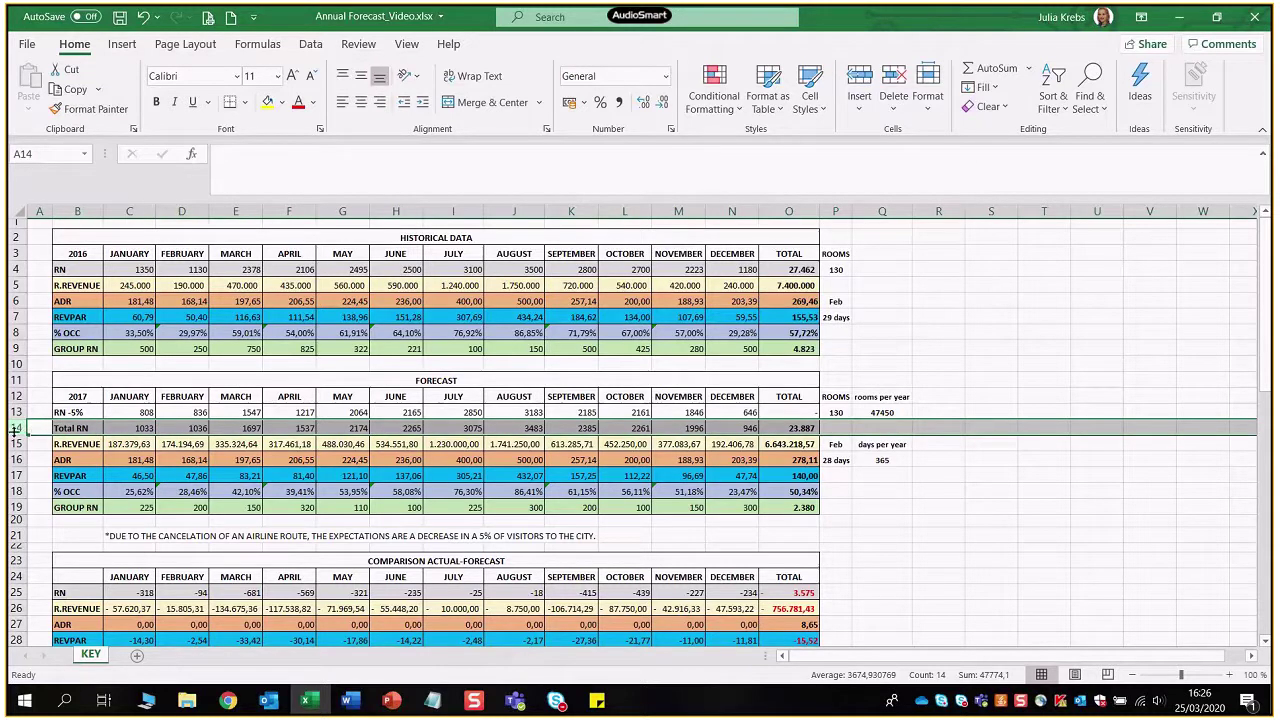
pyautogui.click(122, 447)
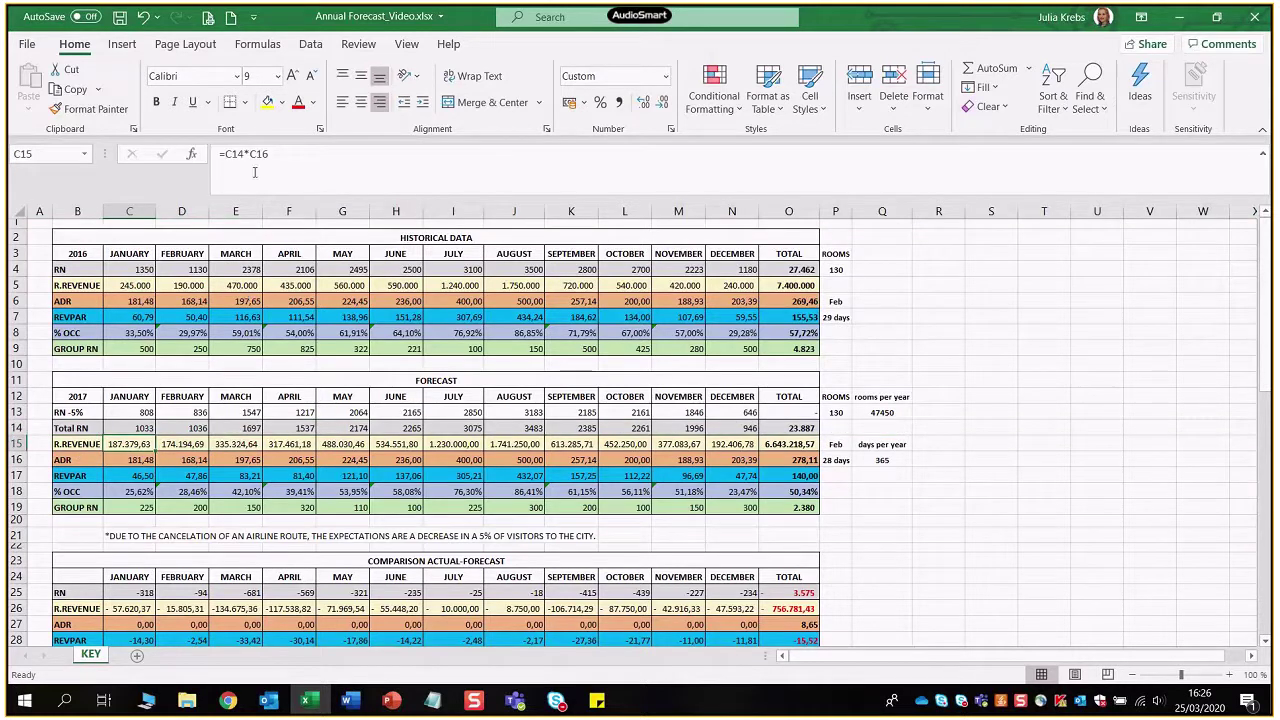
pyautogui.click(283, 157)
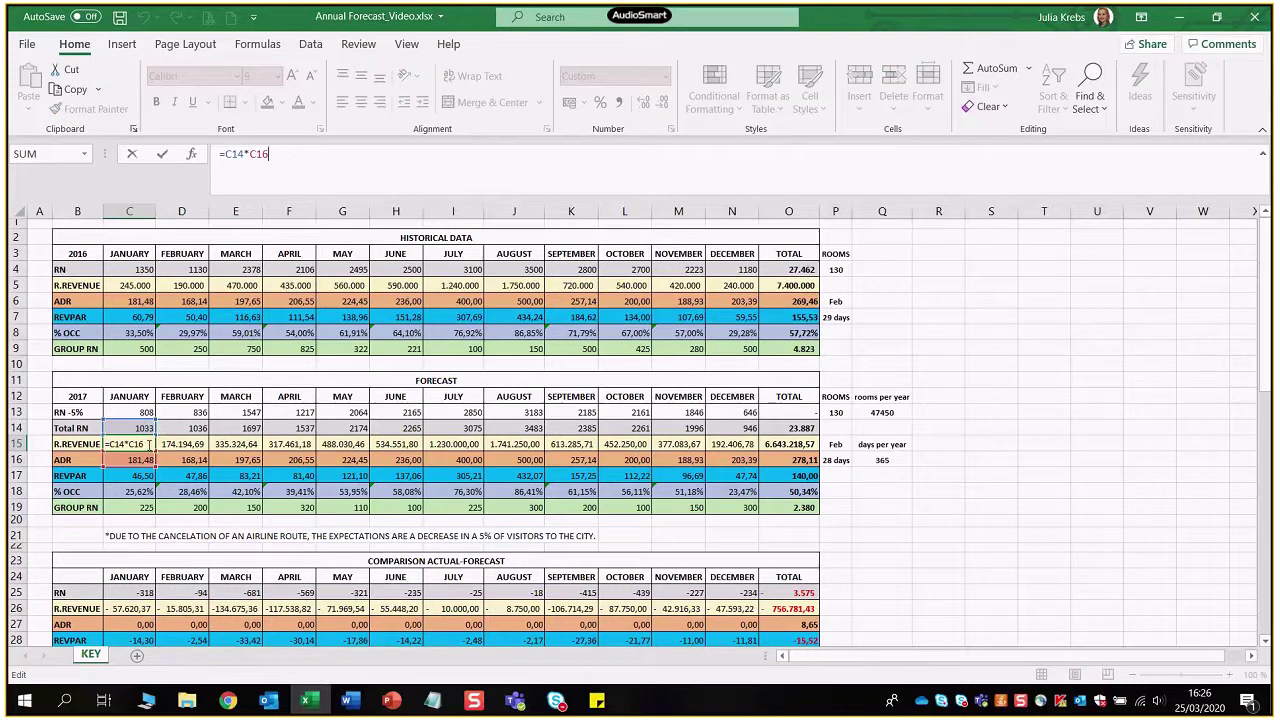
pyautogui.press('Return')
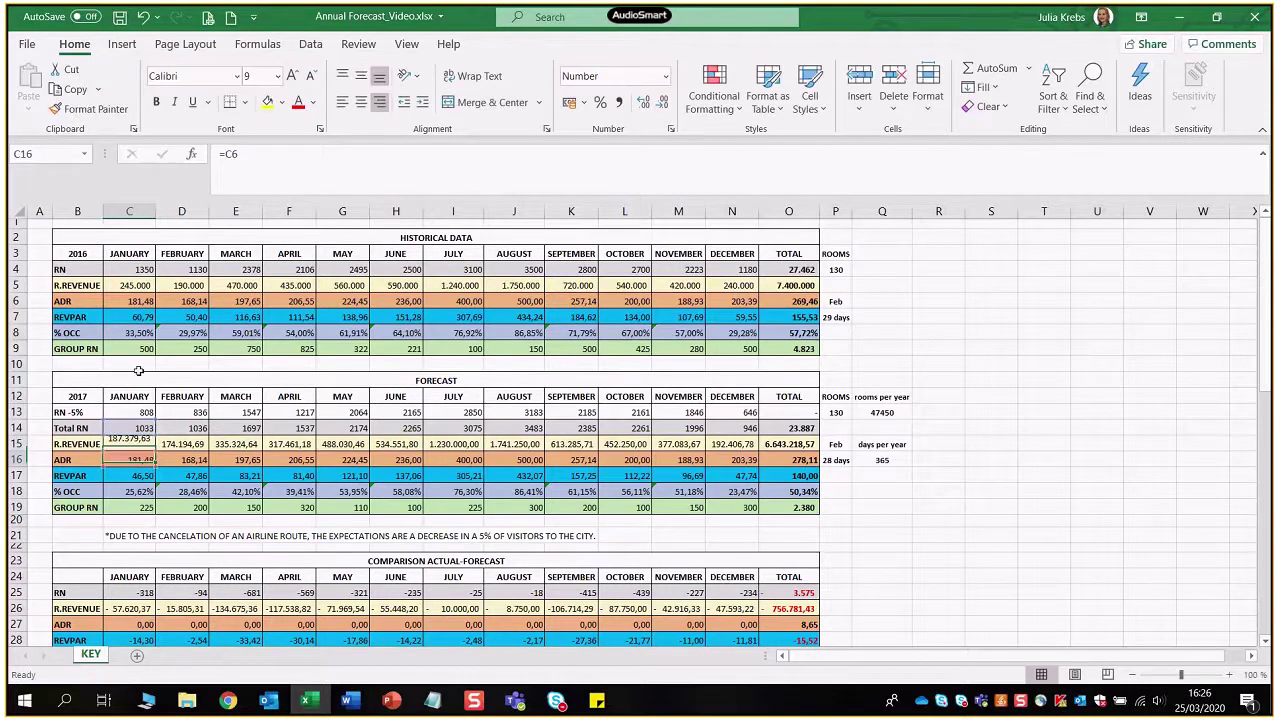
pyautogui.click(13, 459)
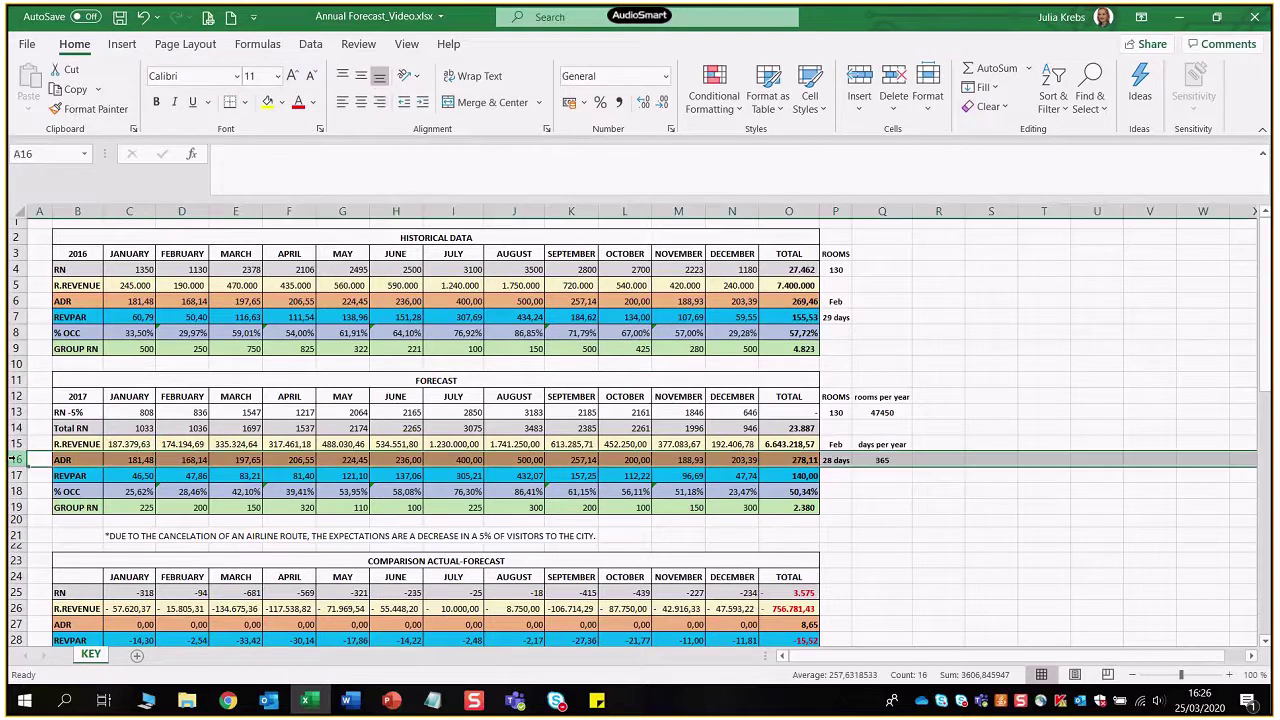
pyautogui.click(140, 301)
pyautogui.click(190, 301)
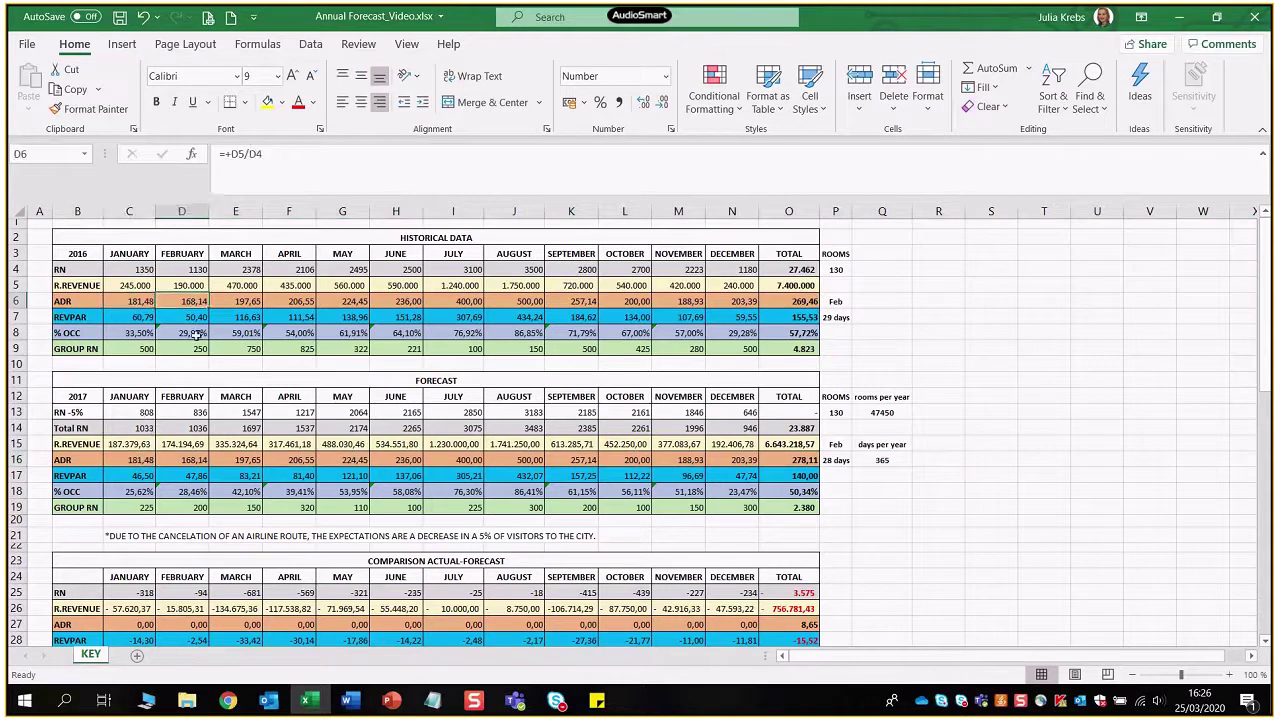
pyautogui.press('Right')
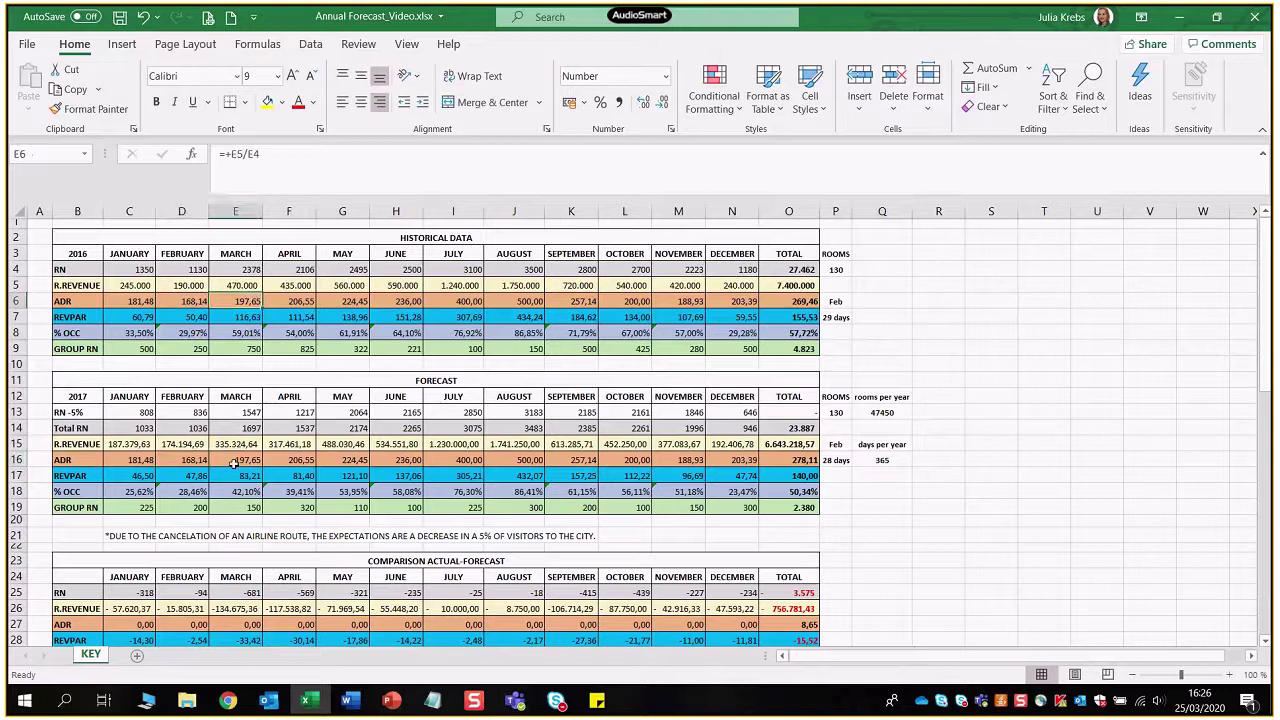
pyautogui.click(295, 464)
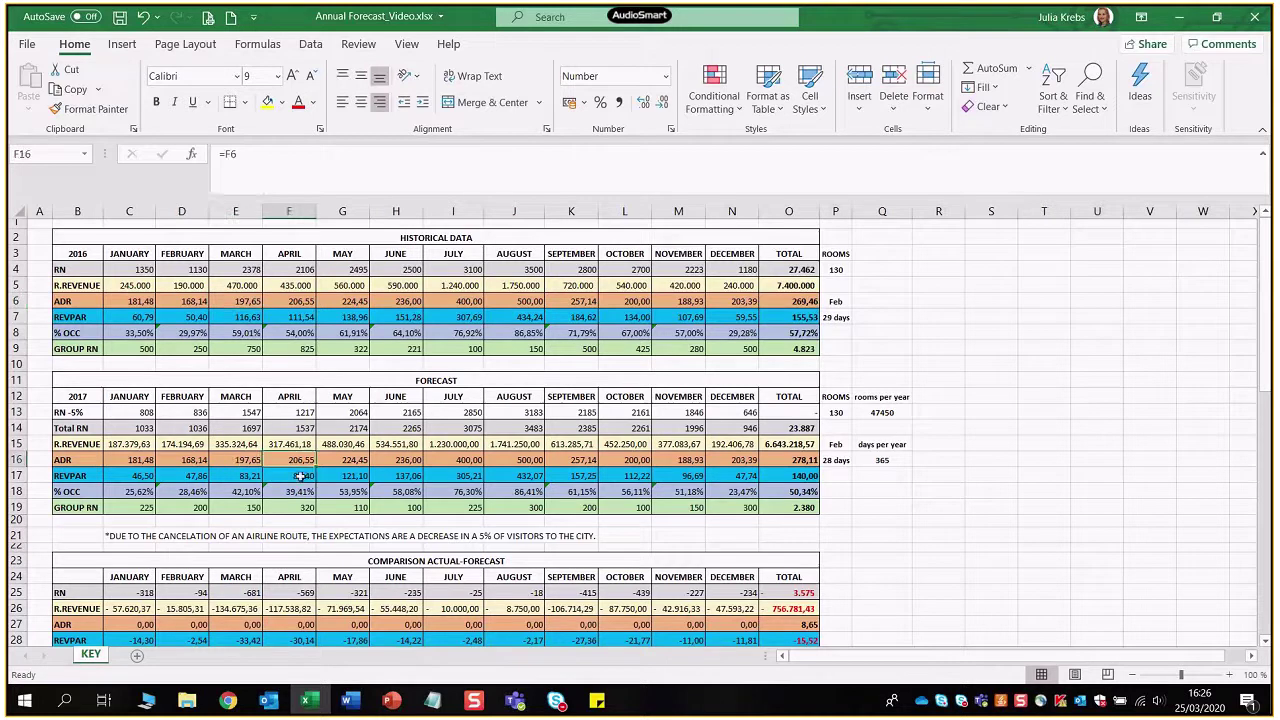
pyautogui.click(16, 444)
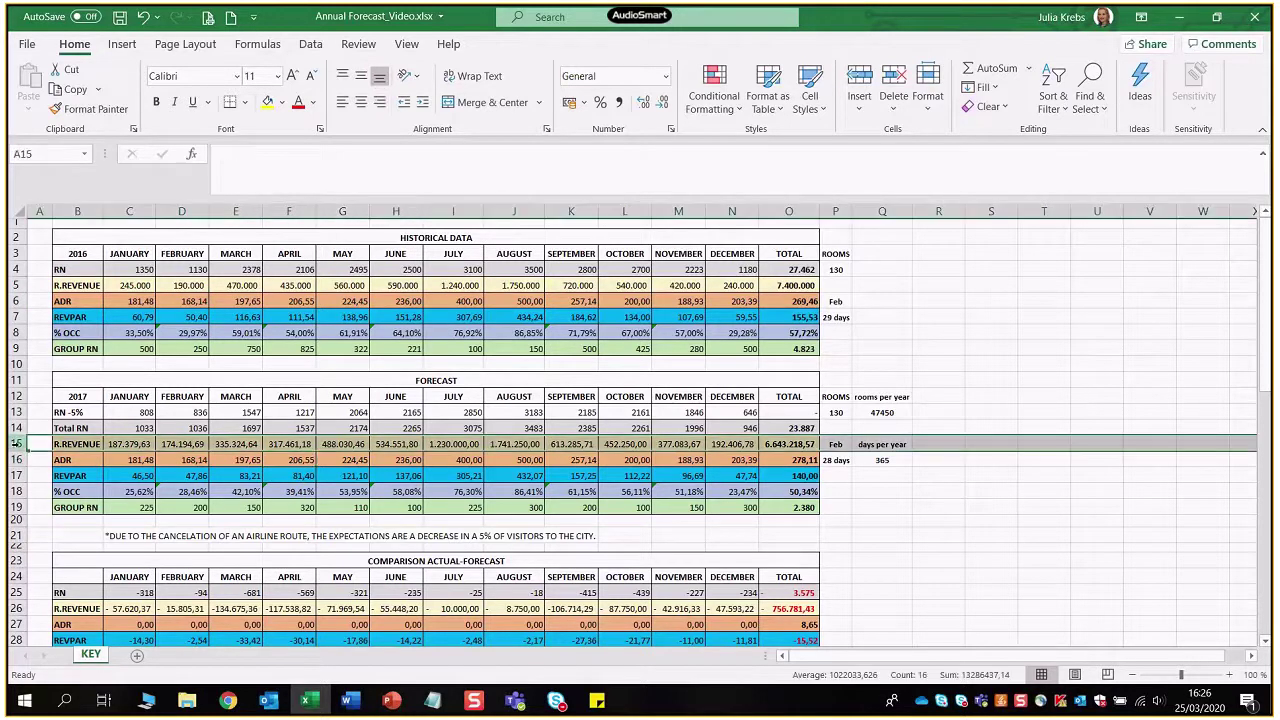
pyautogui.click(124, 475)
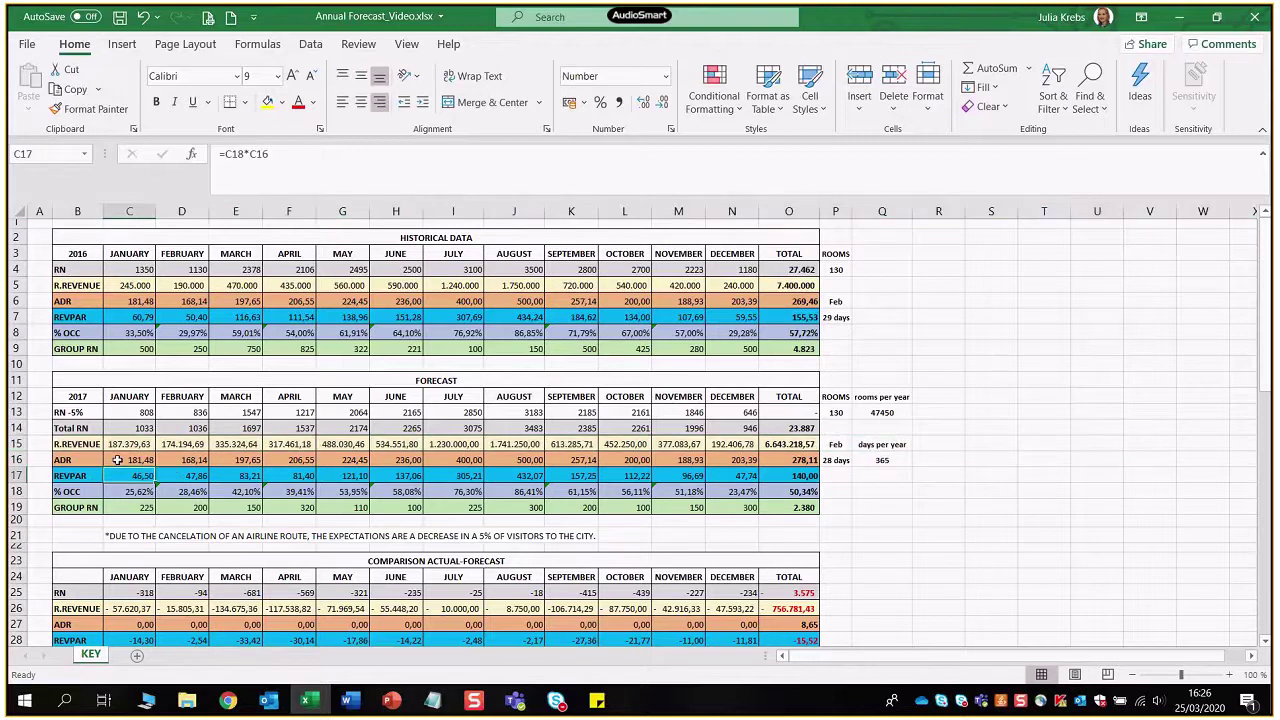
pyautogui.click(117, 460)
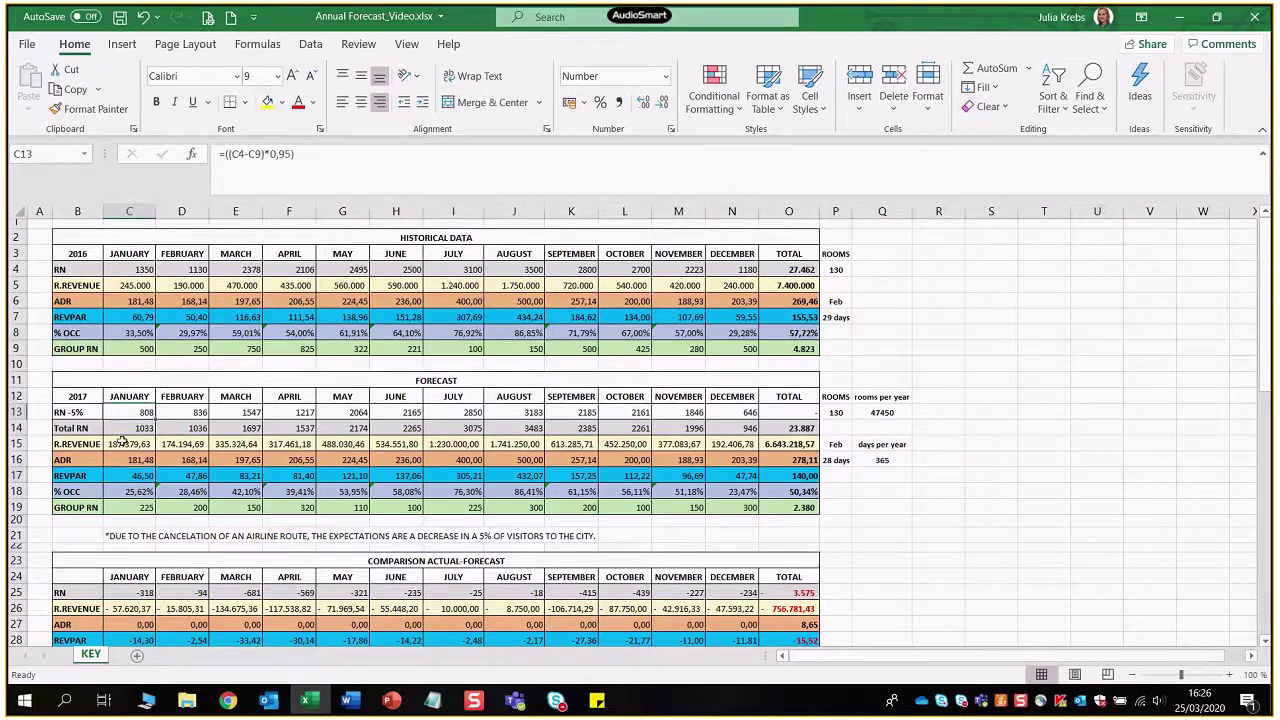
pyautogui.moveTo(125, 444); pyautogui.dragTo(780, 450)
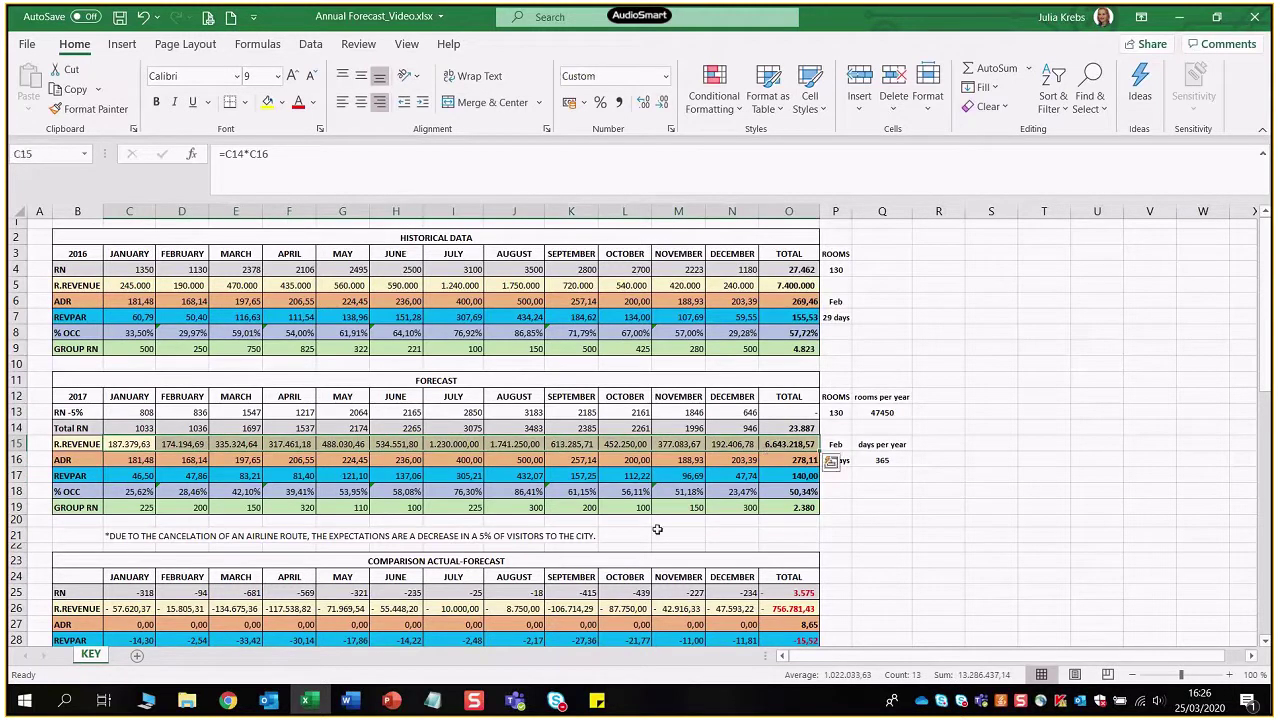
pyautogui.click(710, 481)
pyautogui.click(92, 476)
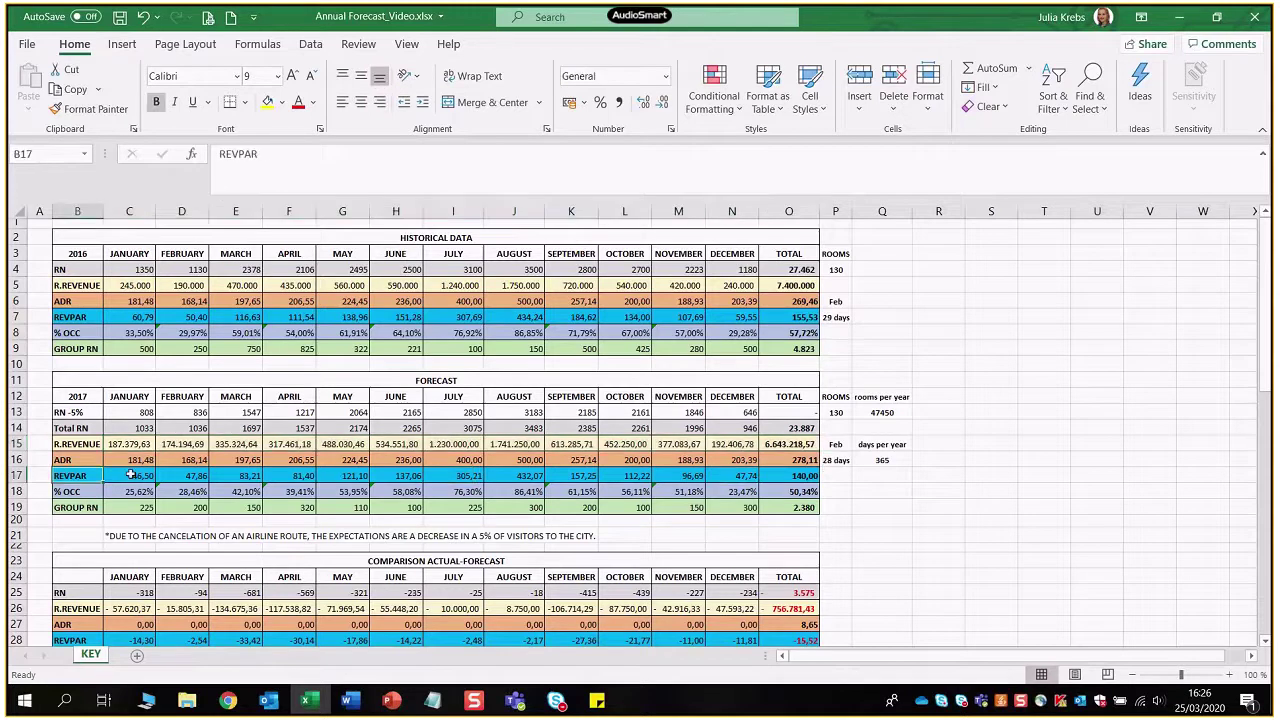
pyautogui.click(131, 476)
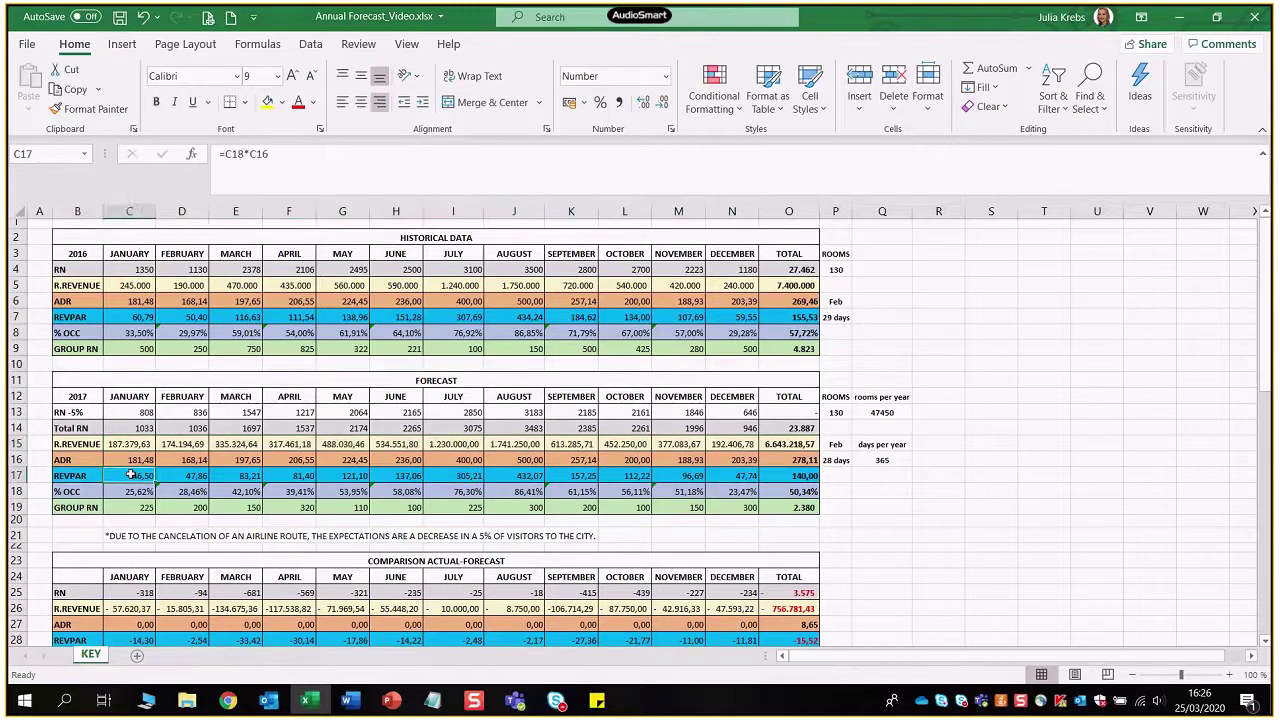
pyautogui.click(290, 154)
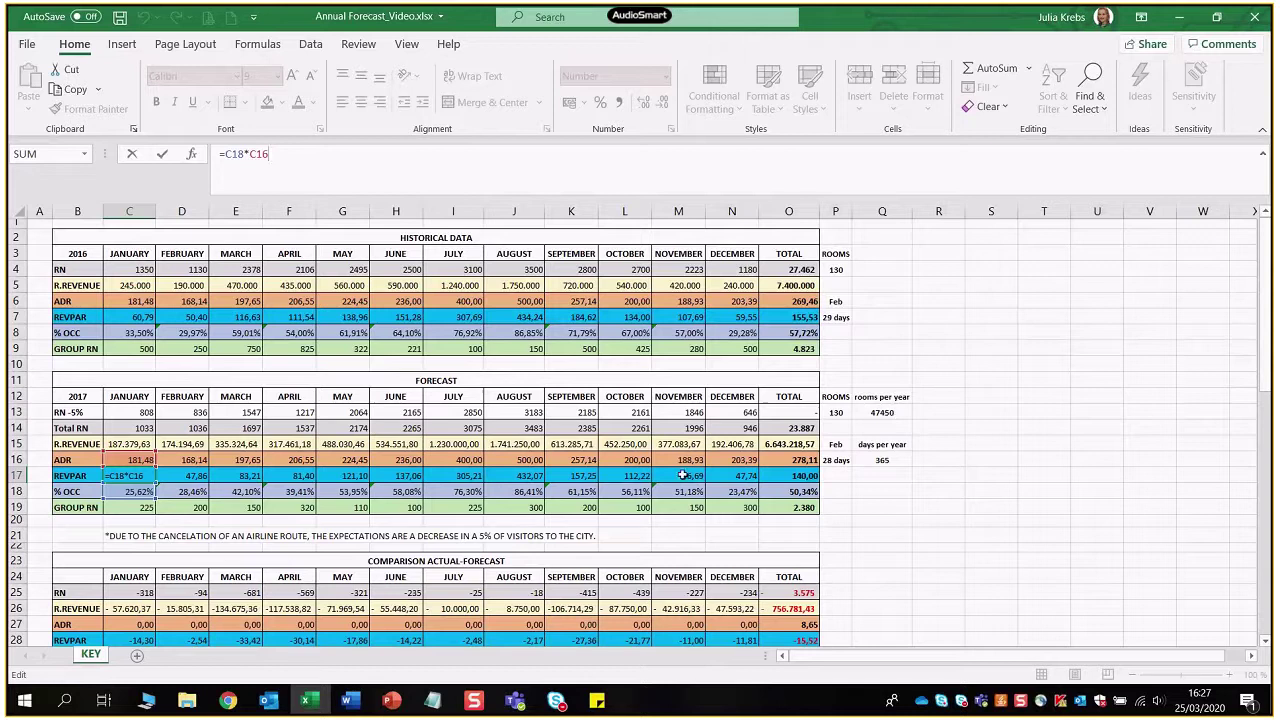
pyautogui.press('Return')
pyautogui.click(326, 155)
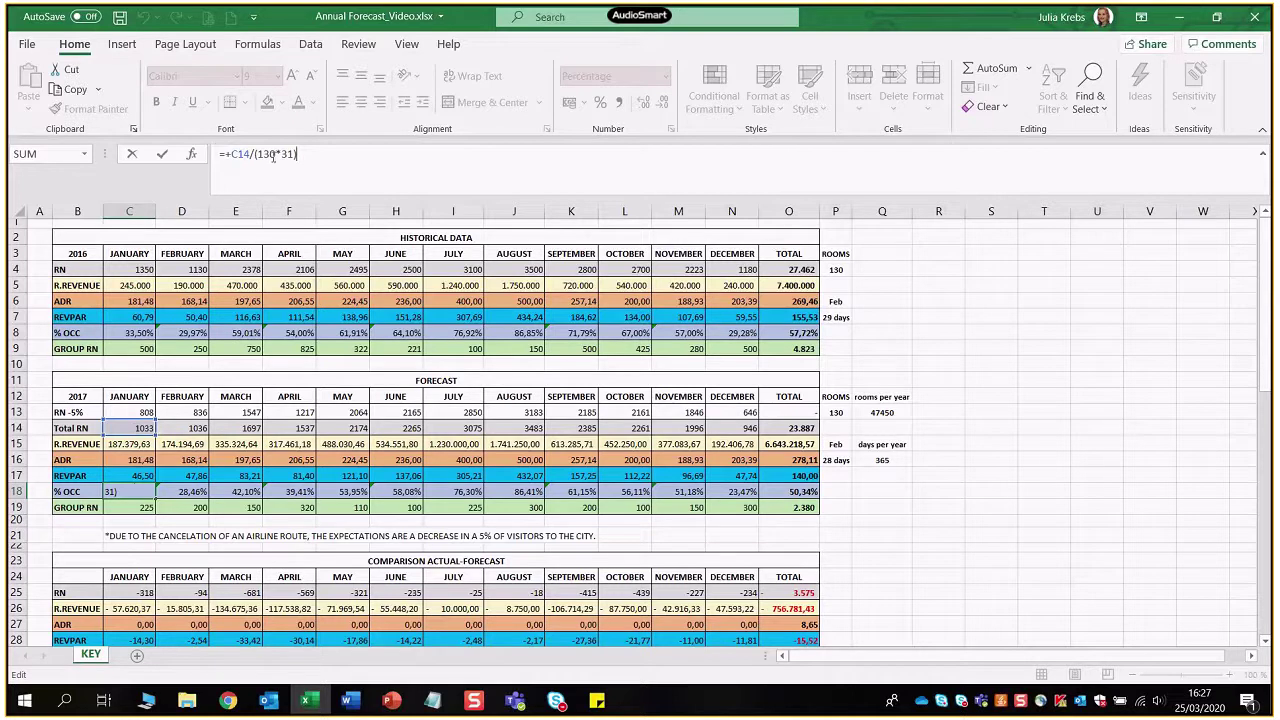
pyautogui.click(320, 160)
pyautogui.press('Return')
pyautogui.click(190, 491)
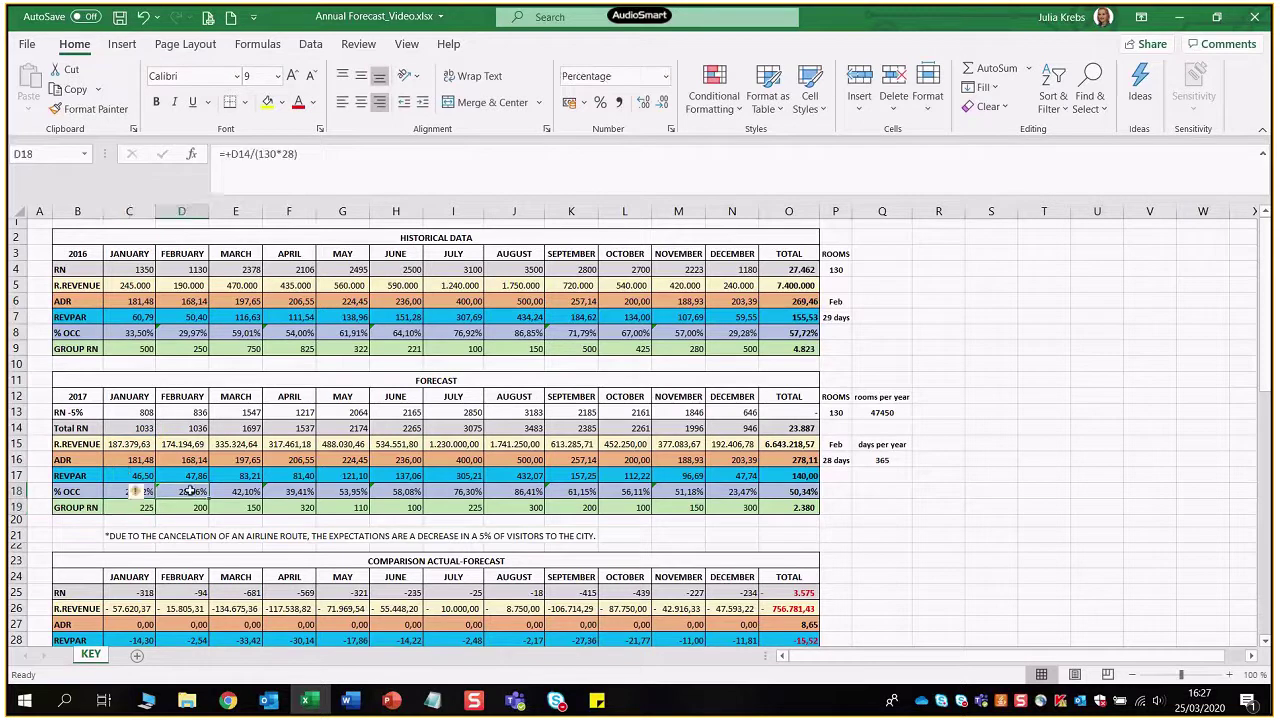
pyautogui.click(293, 153)
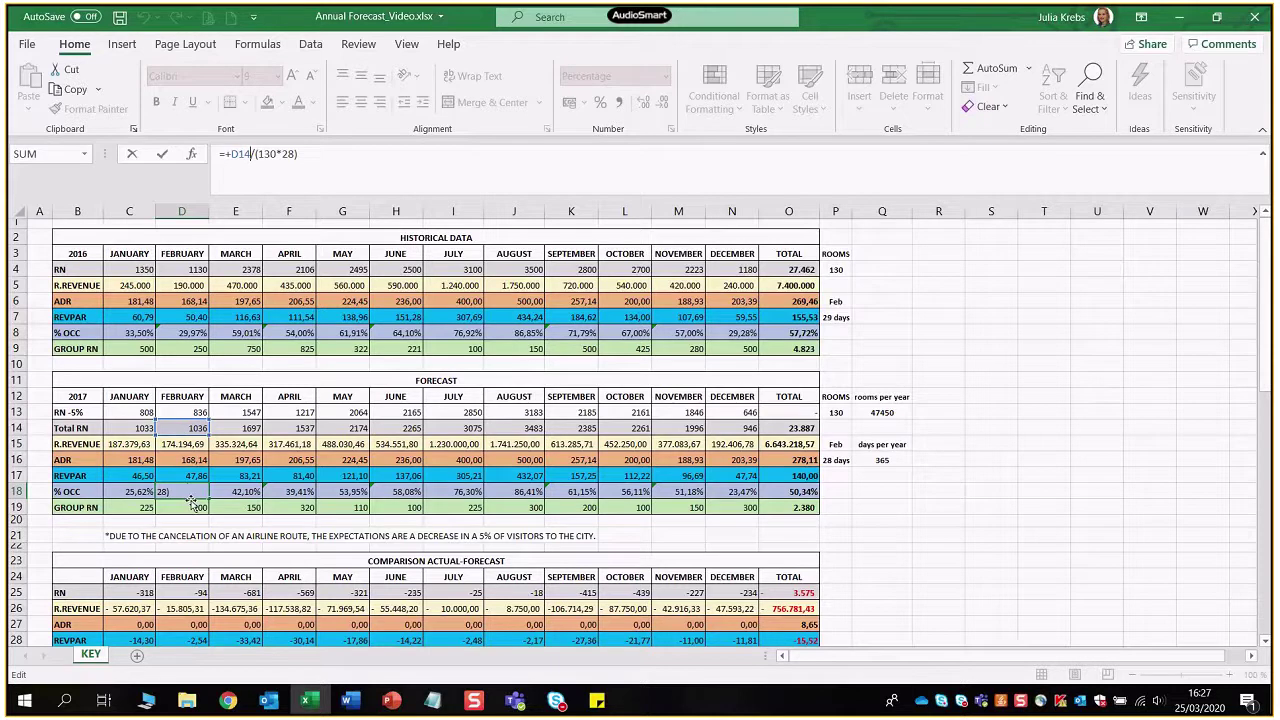
pyautogui.press('Return')
pyautogui.click(246, 494)
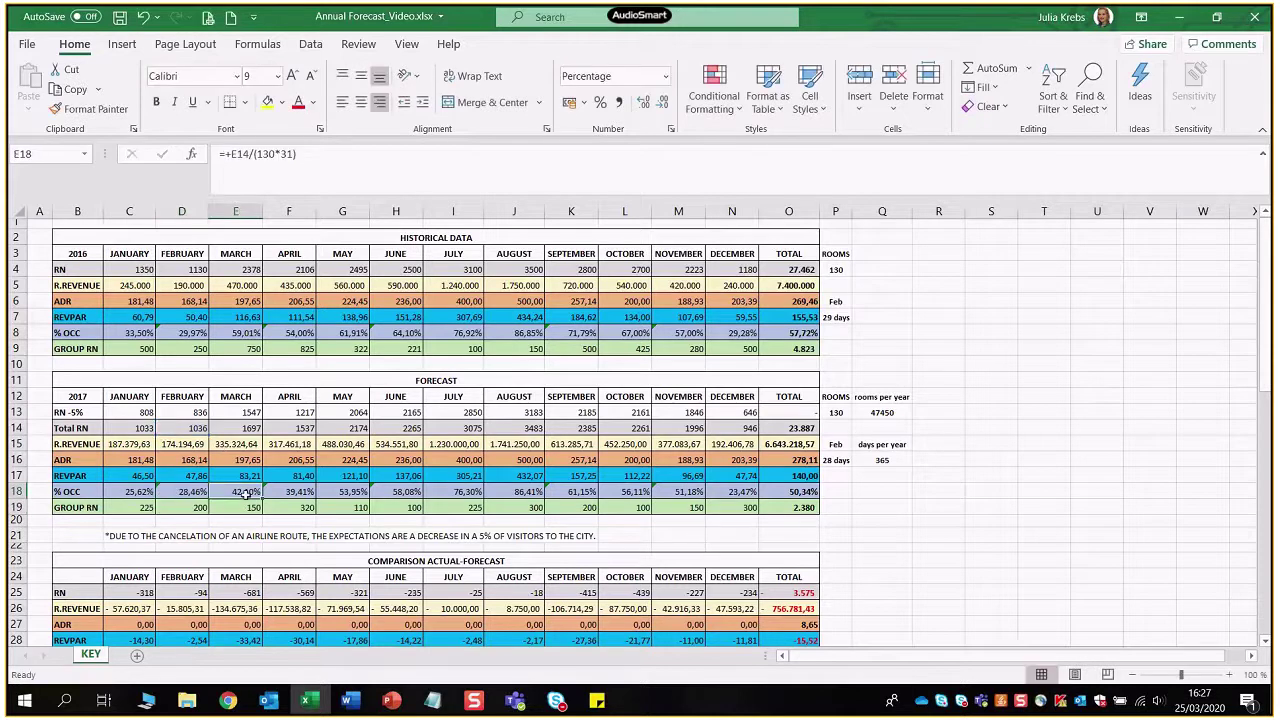
pyautogui.click(290, 154)
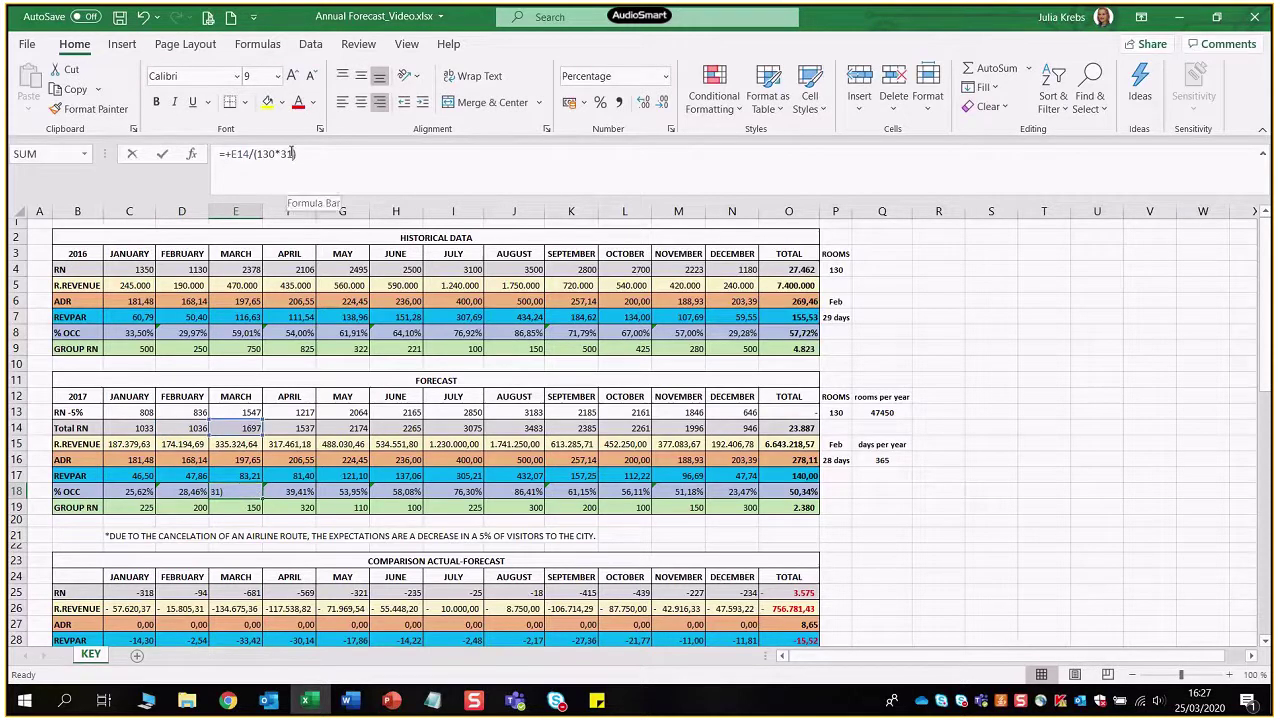
pyautogui.click(290, 490)
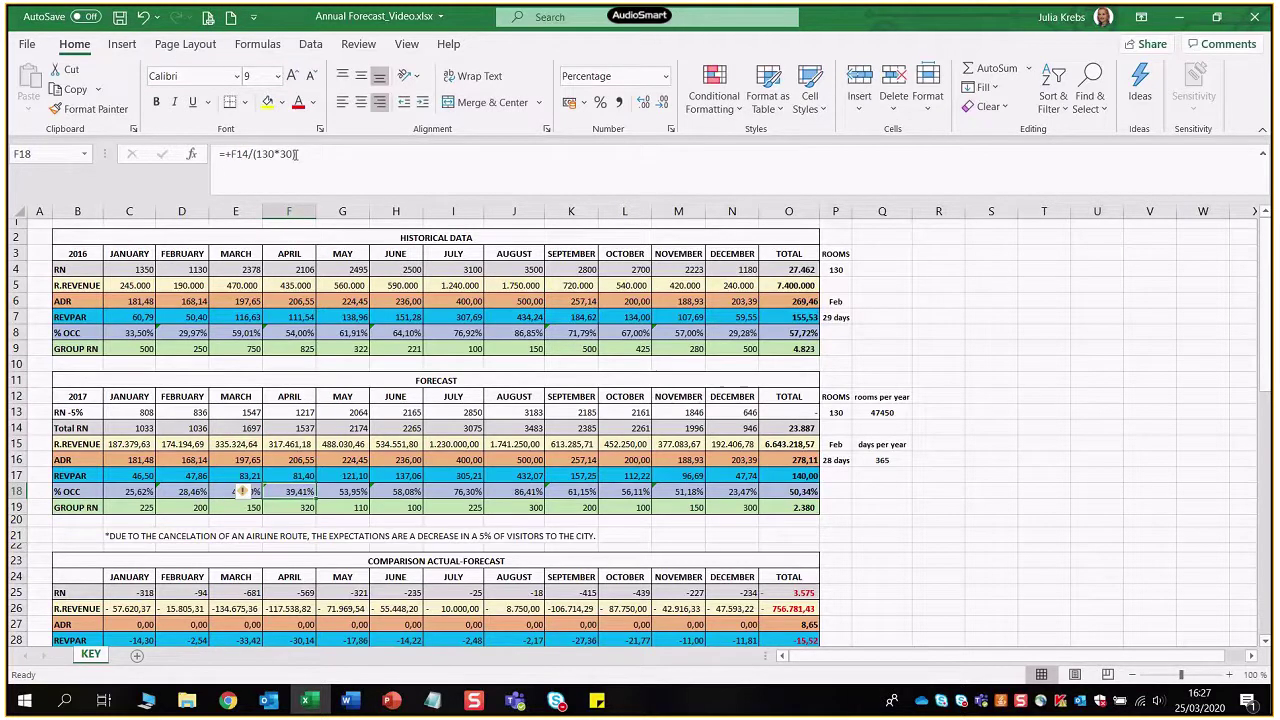
pyautogui.click(396, 491)
pyautogui.click(452, 491)
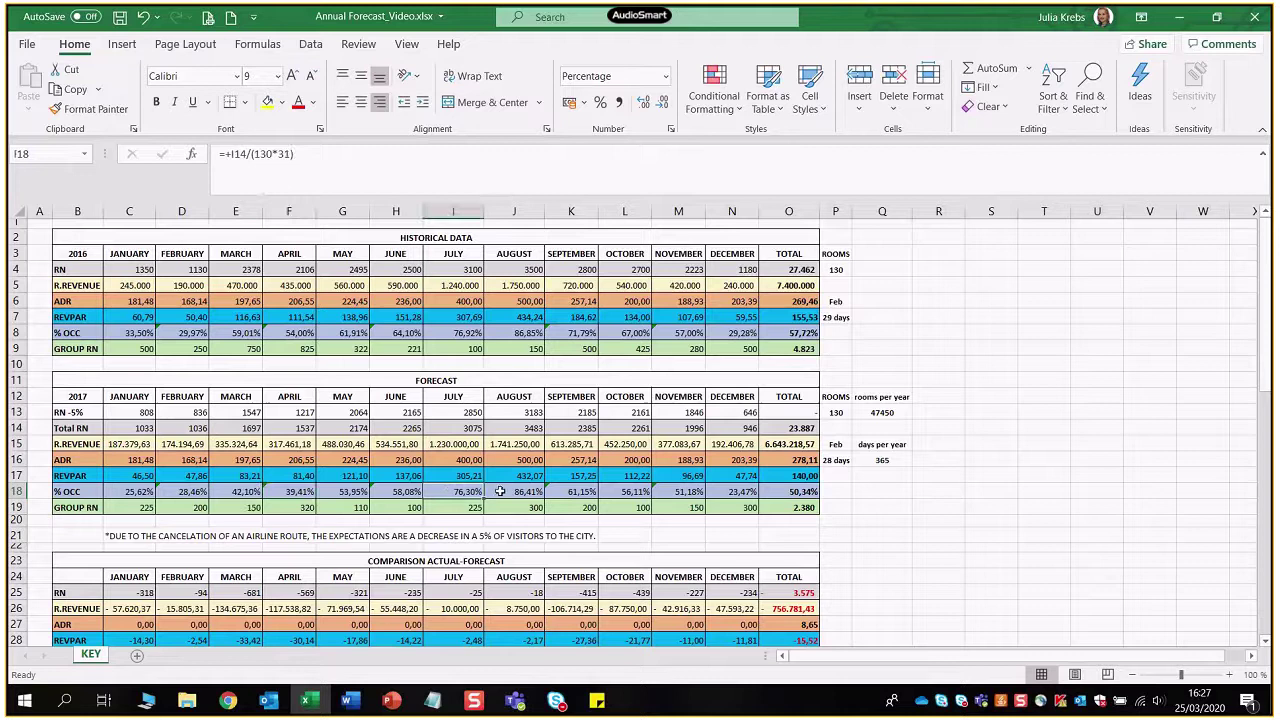
pyautogui.click(500, 491)
pyautogui.click(579, 492)
pyautogui.click(622, 491)
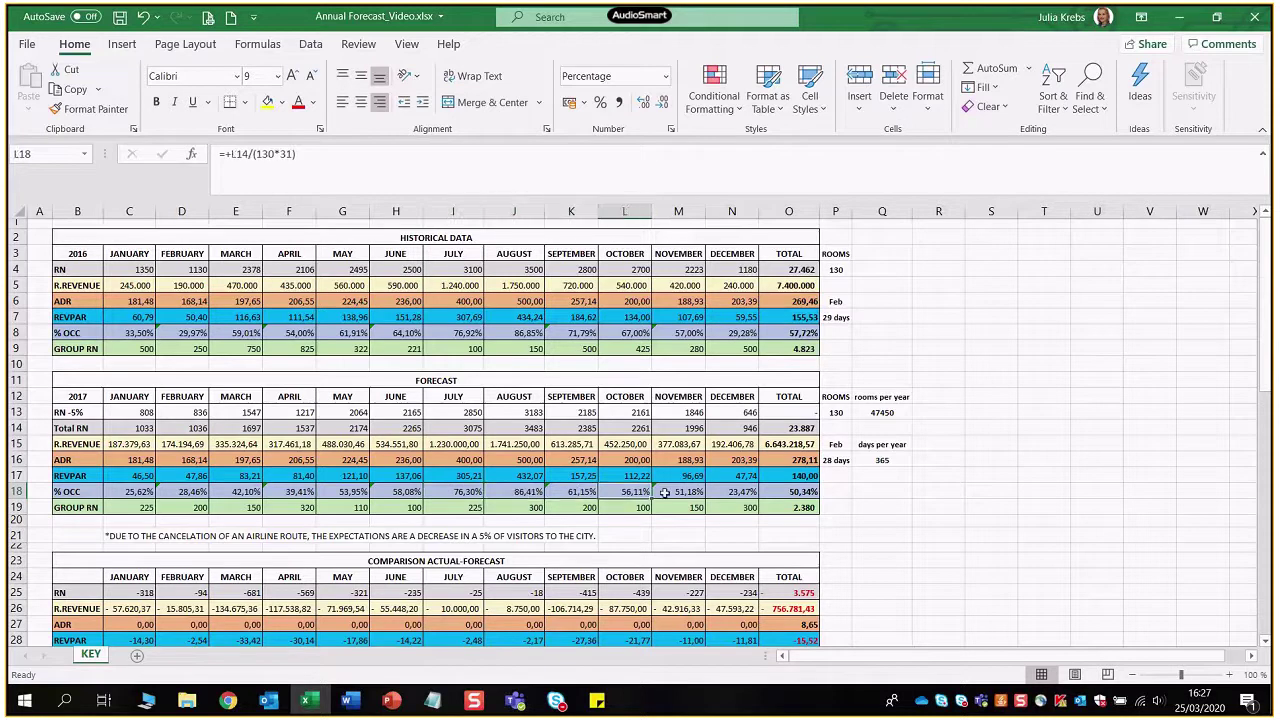
pyautogui.click(700, 491)
pyautogui.click(732, 492)
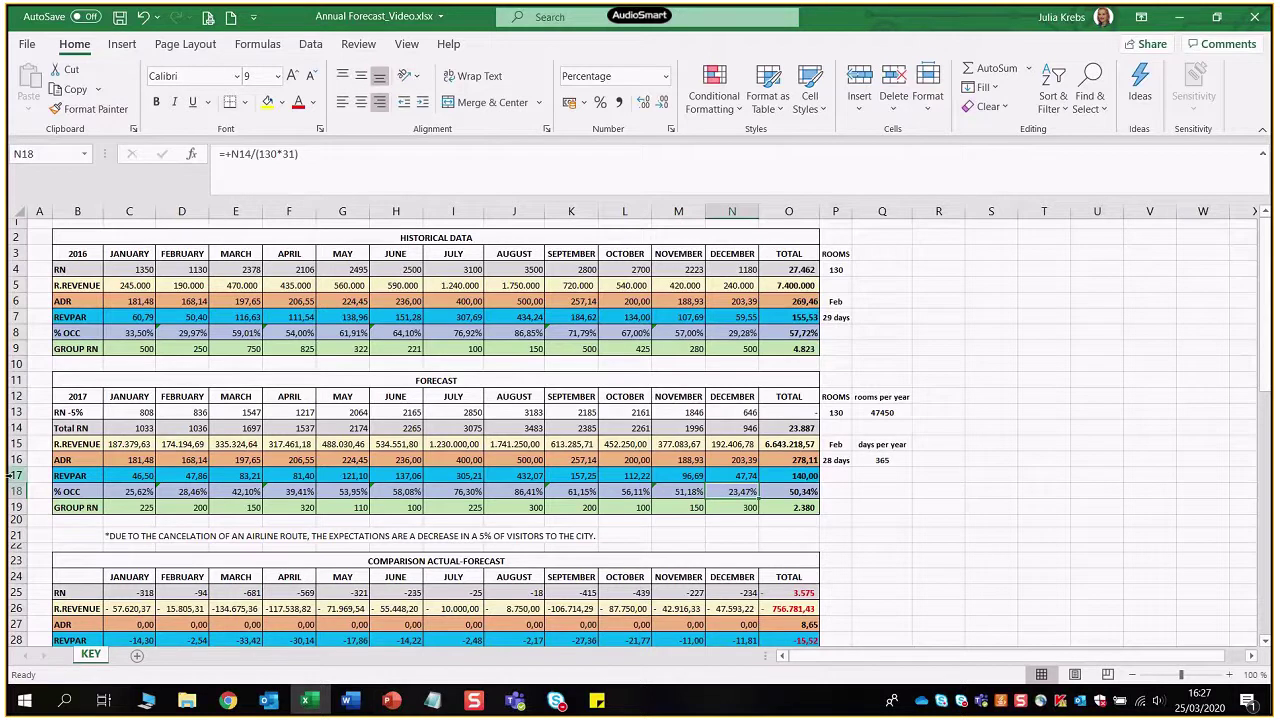
pyautogui.click(140, 475)
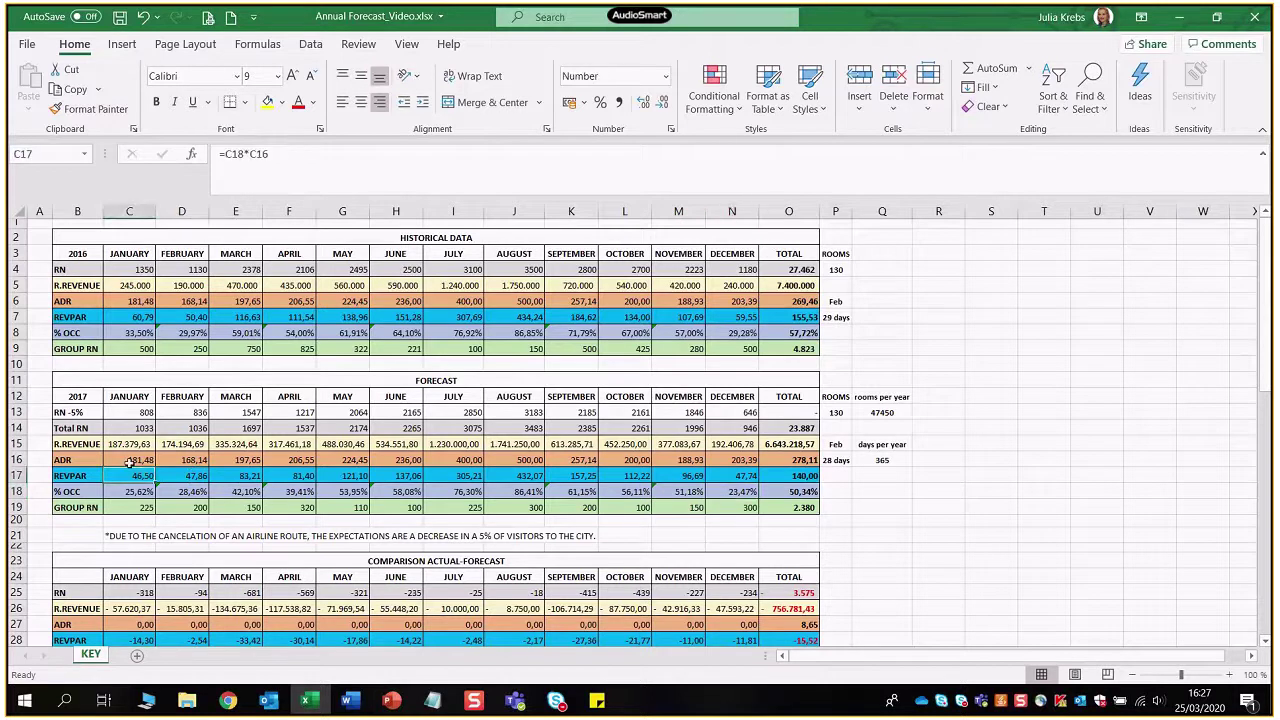
pyautogui.click(306, 156)
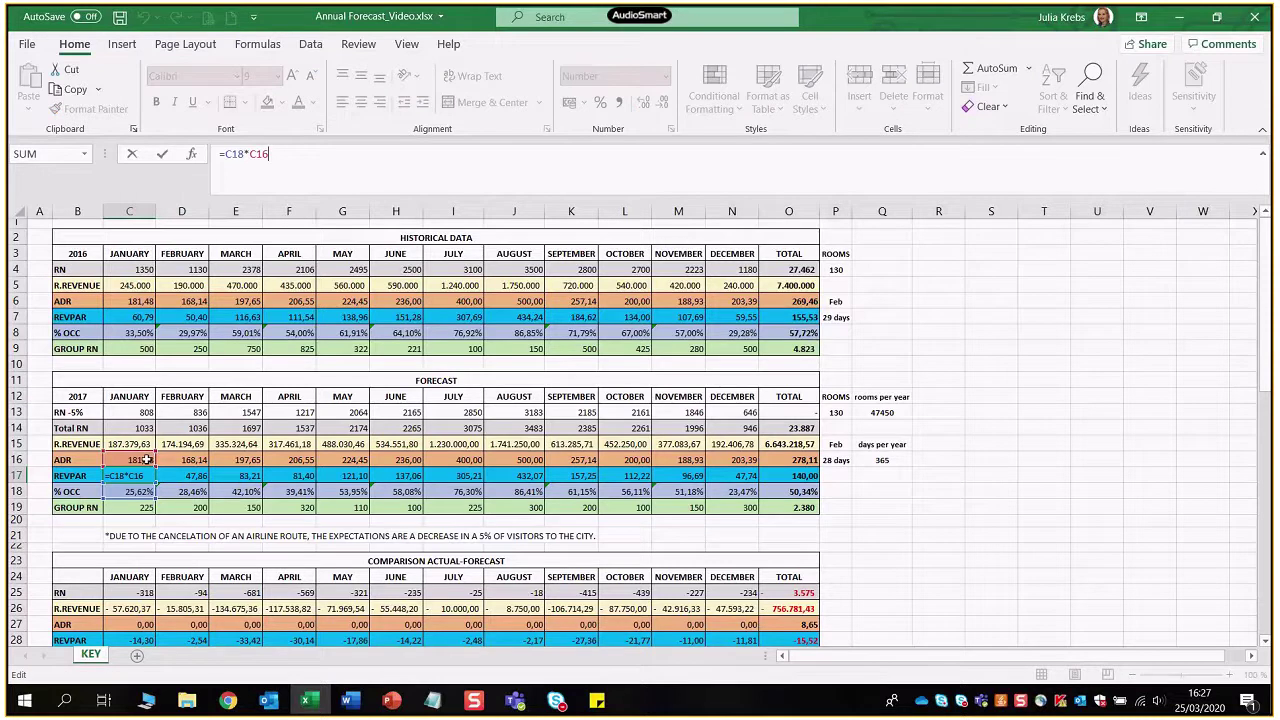
pyautogui.press('Return')
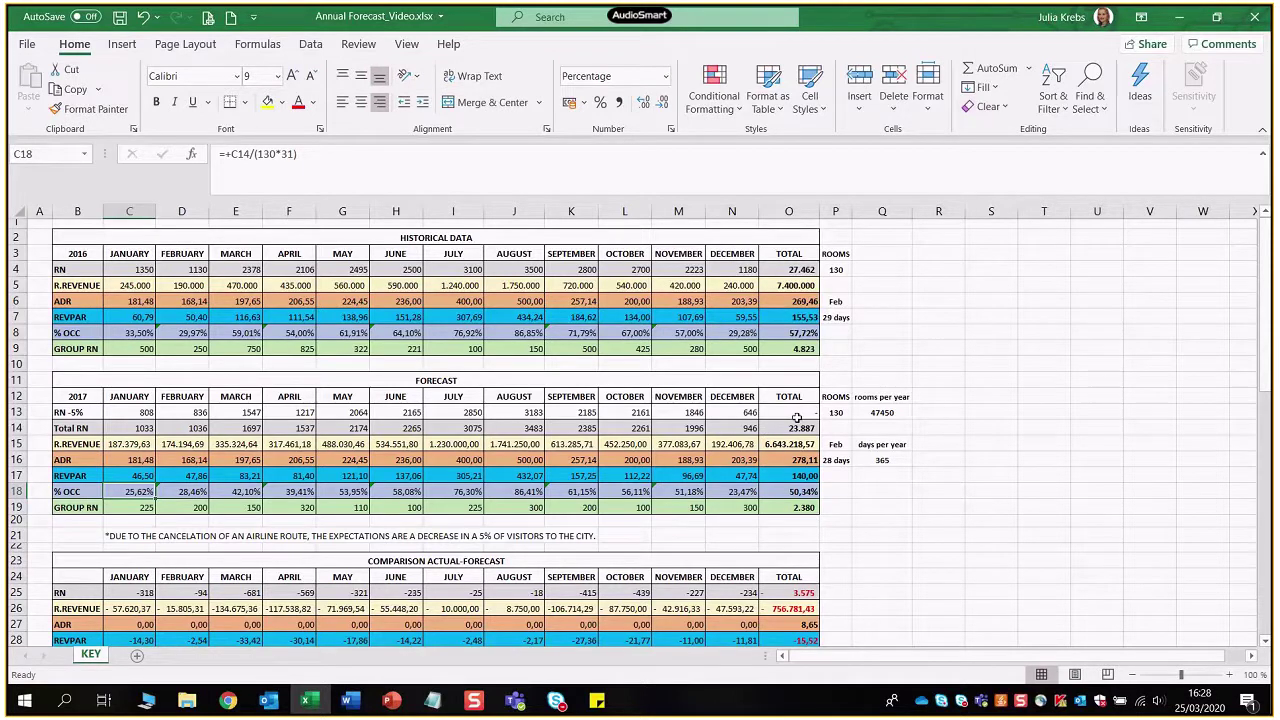
pyautogui.click(16, 508)
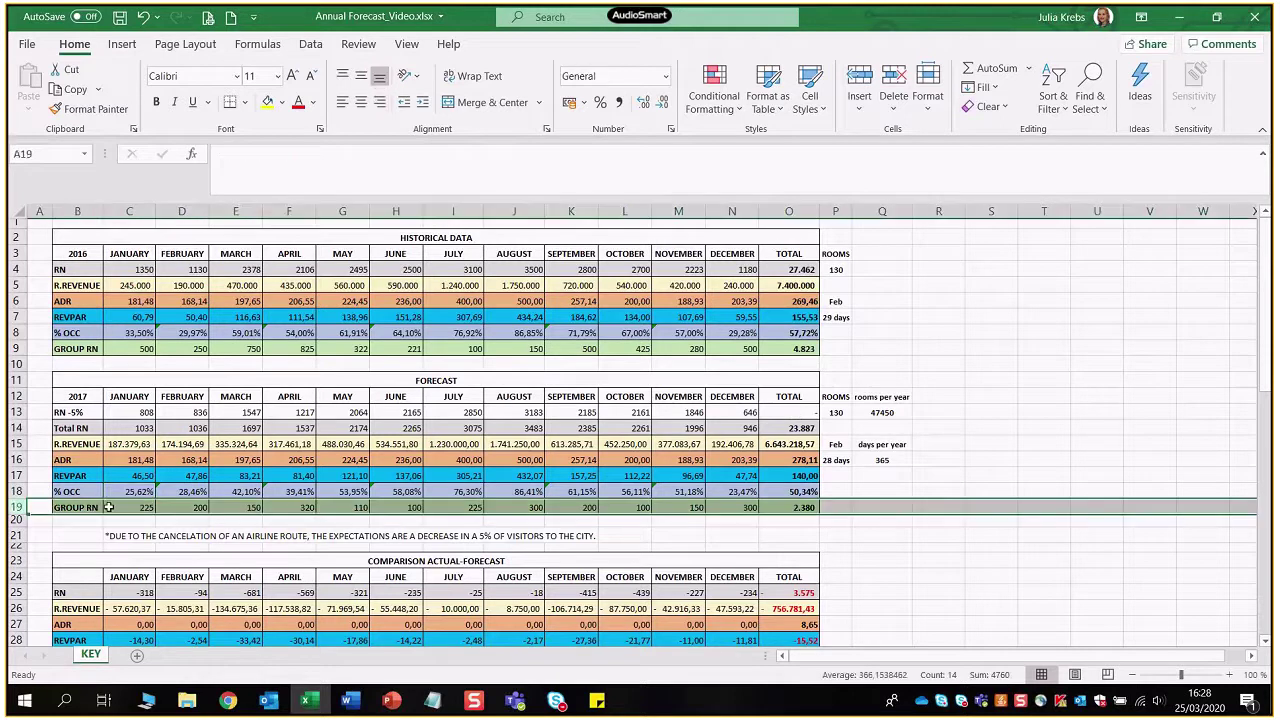
pyautogui.click(124, 426)
pyautogui.click(120, 412)
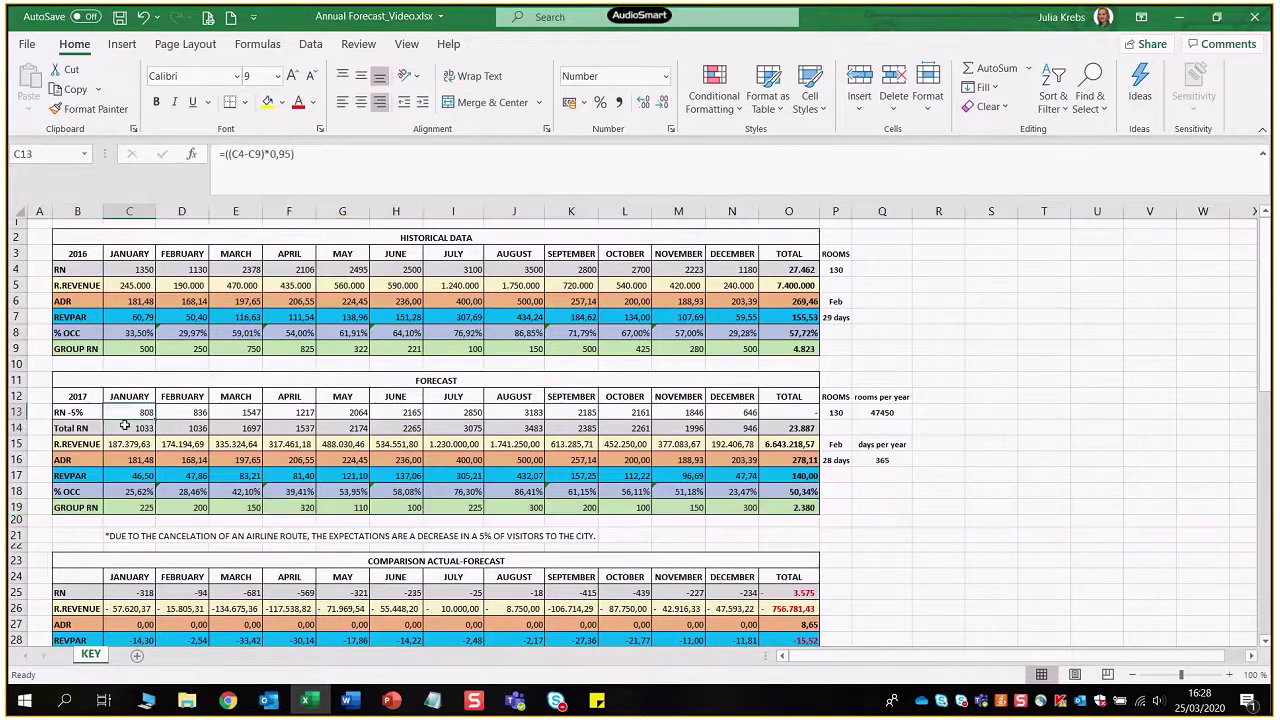
pyautogui.click(124, 426)
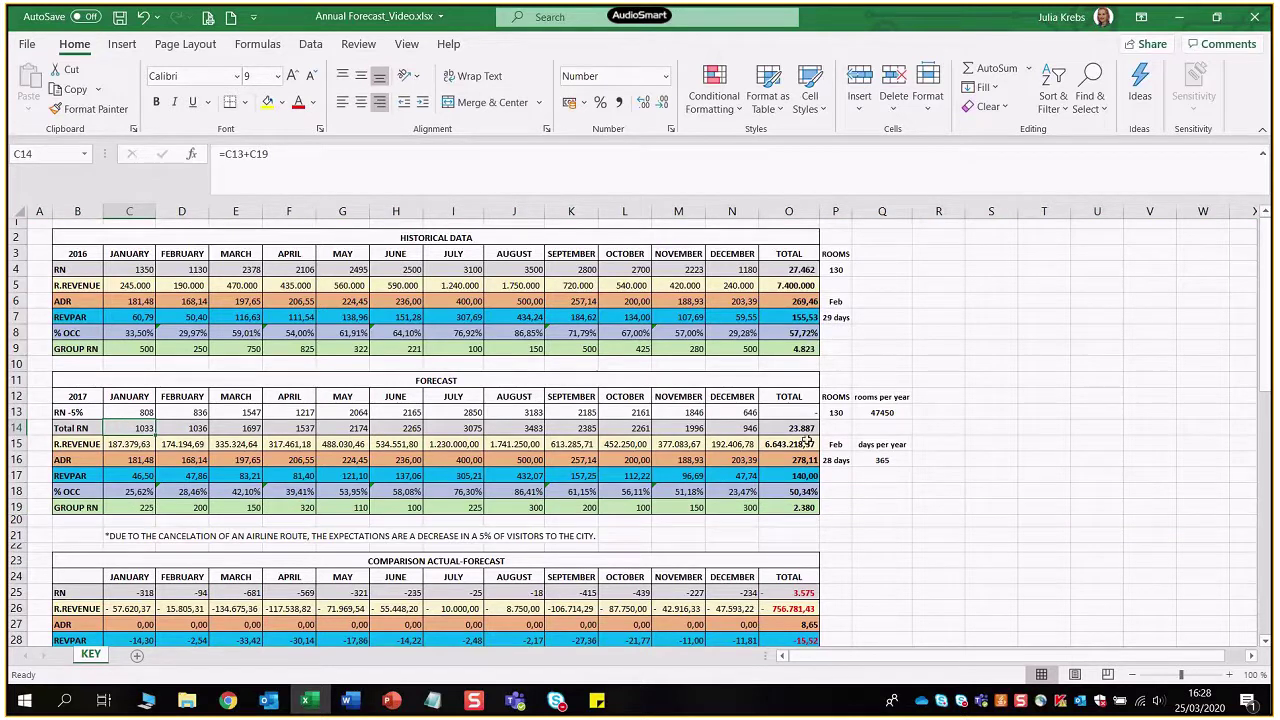
# Re-confirm the O14:O19 totals: 23.887 RN, 278,11 ADR, 140,00 RevPAR, 50,34% occupancy, 2.380 group RN
pyautogui.hotkey('ctrl', 'Right')
pyautogui.click(372, 155)
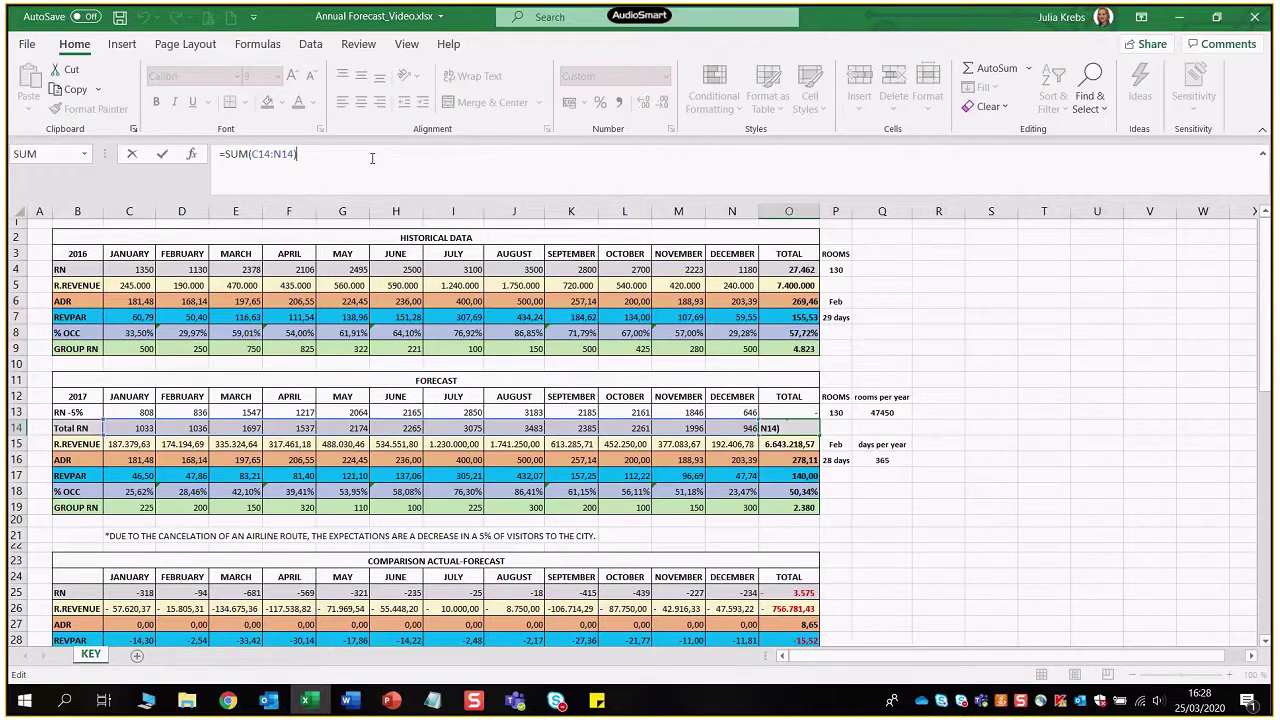
pyautogui.press('Return')
pyautogui.press('Return')
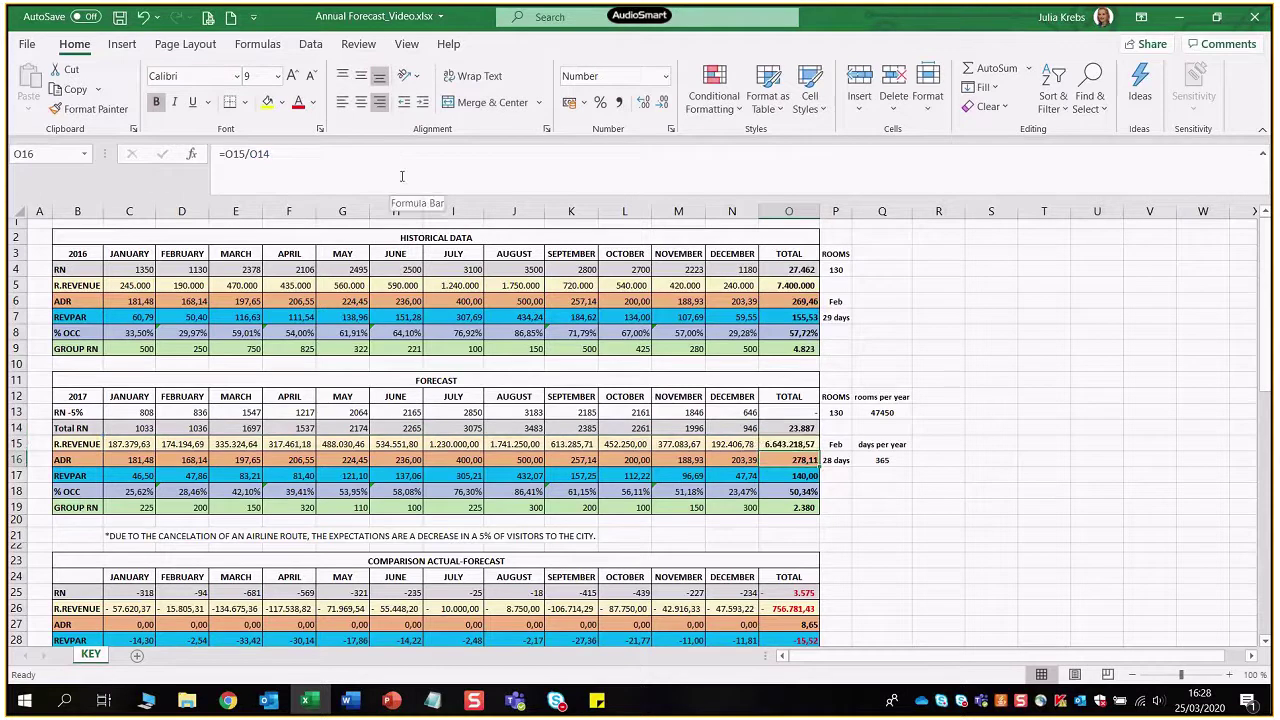
pyautogui.click(357, 153)
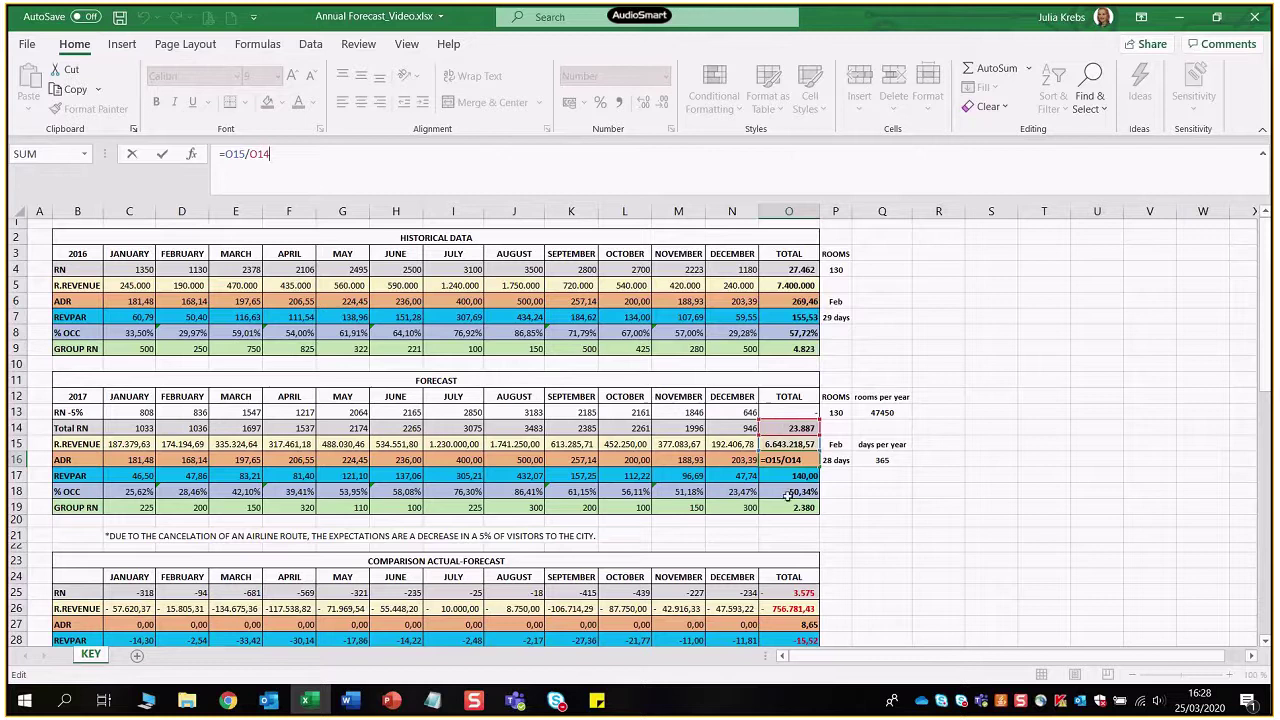
pyautogui.press('Return')
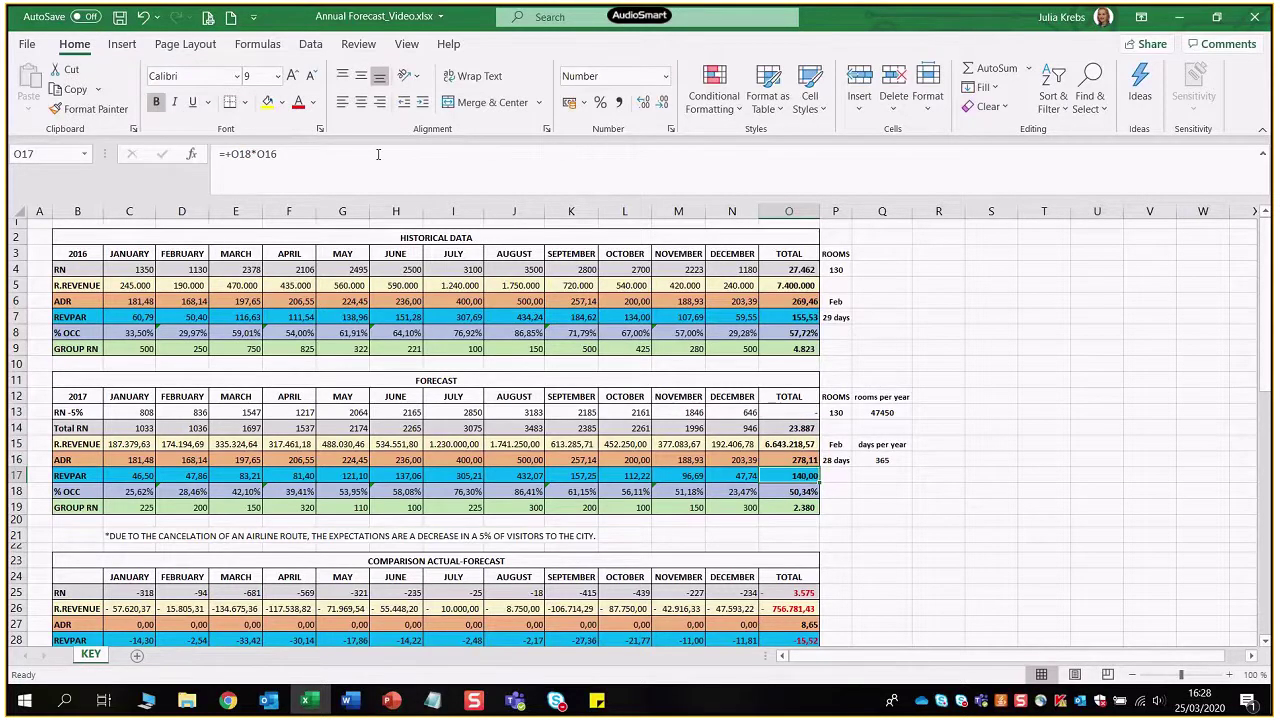
pyautogui.click(378, 154)
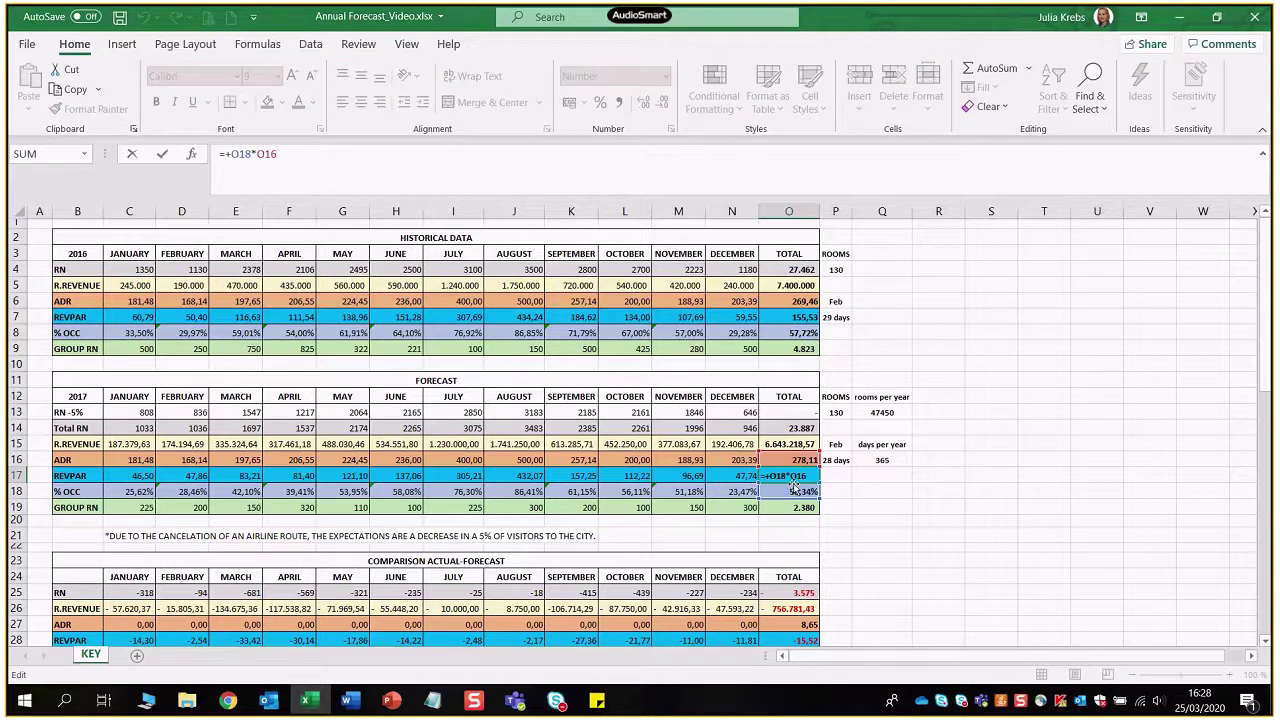
pyautogui.press('Return')
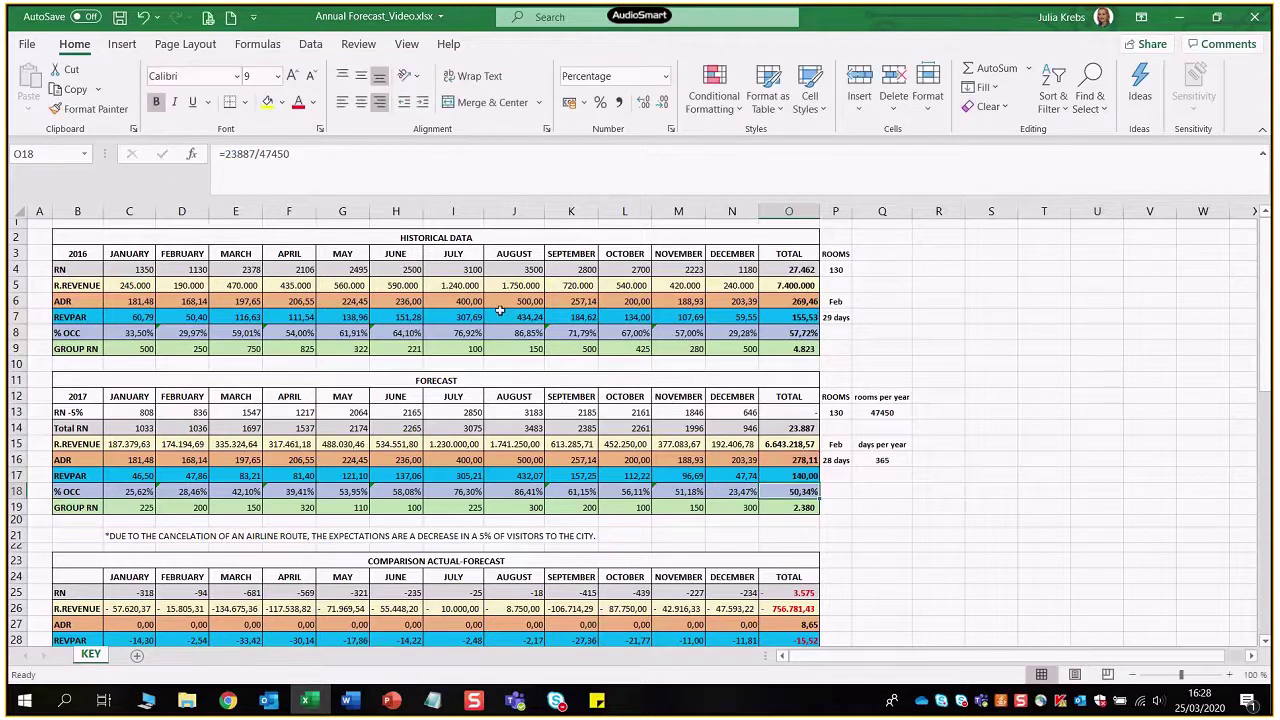
pyautogui.press('F2')
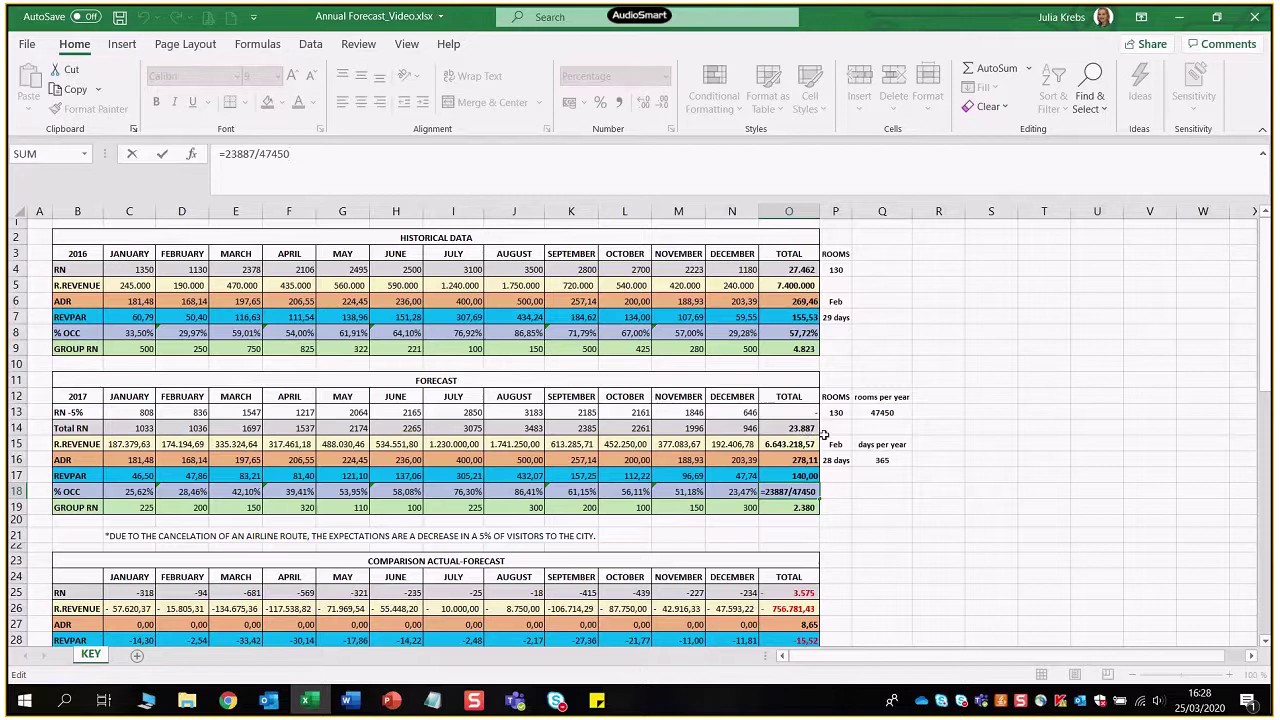
pyautogui.press('Return')
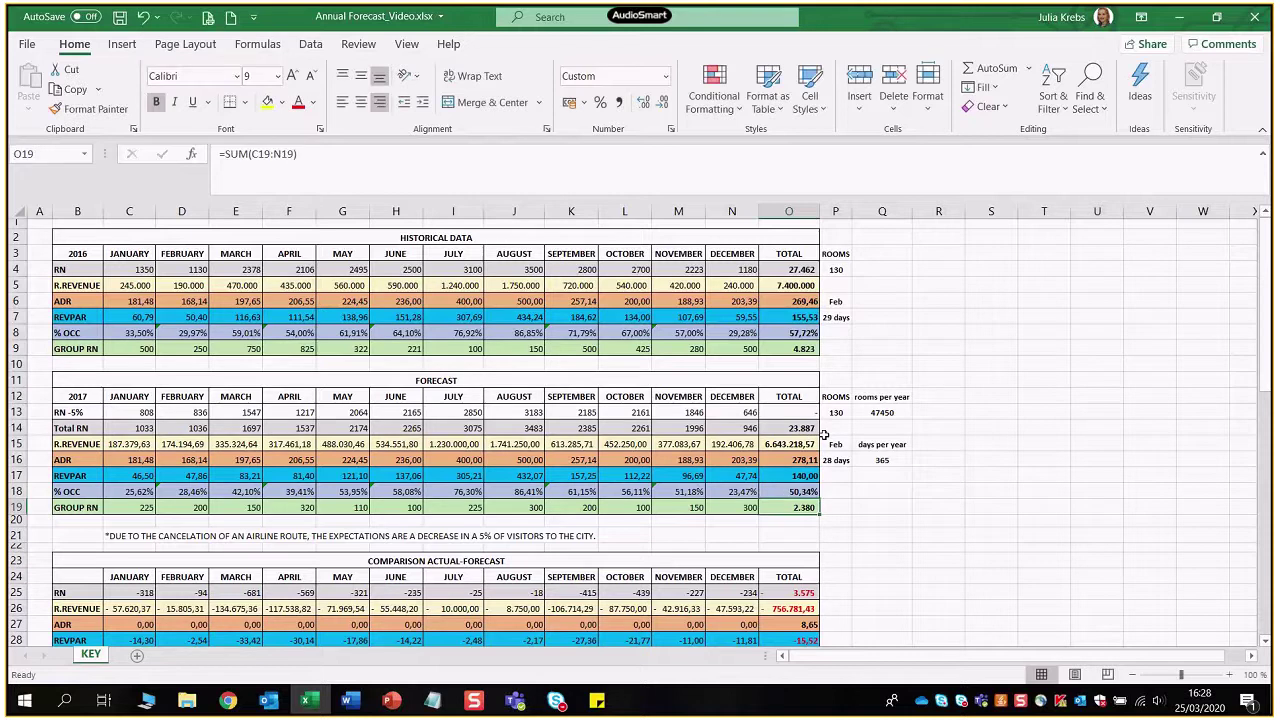
pyautogui.click(310, 153)
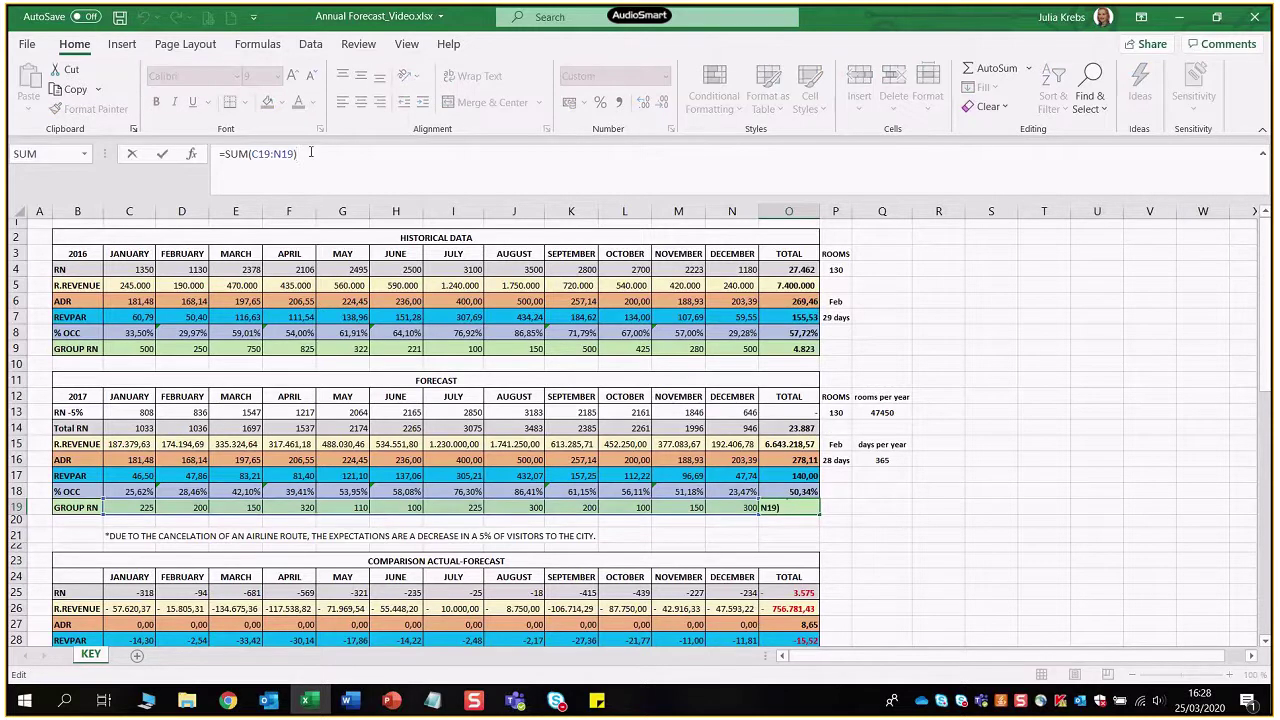
pyautogui.press('Return')
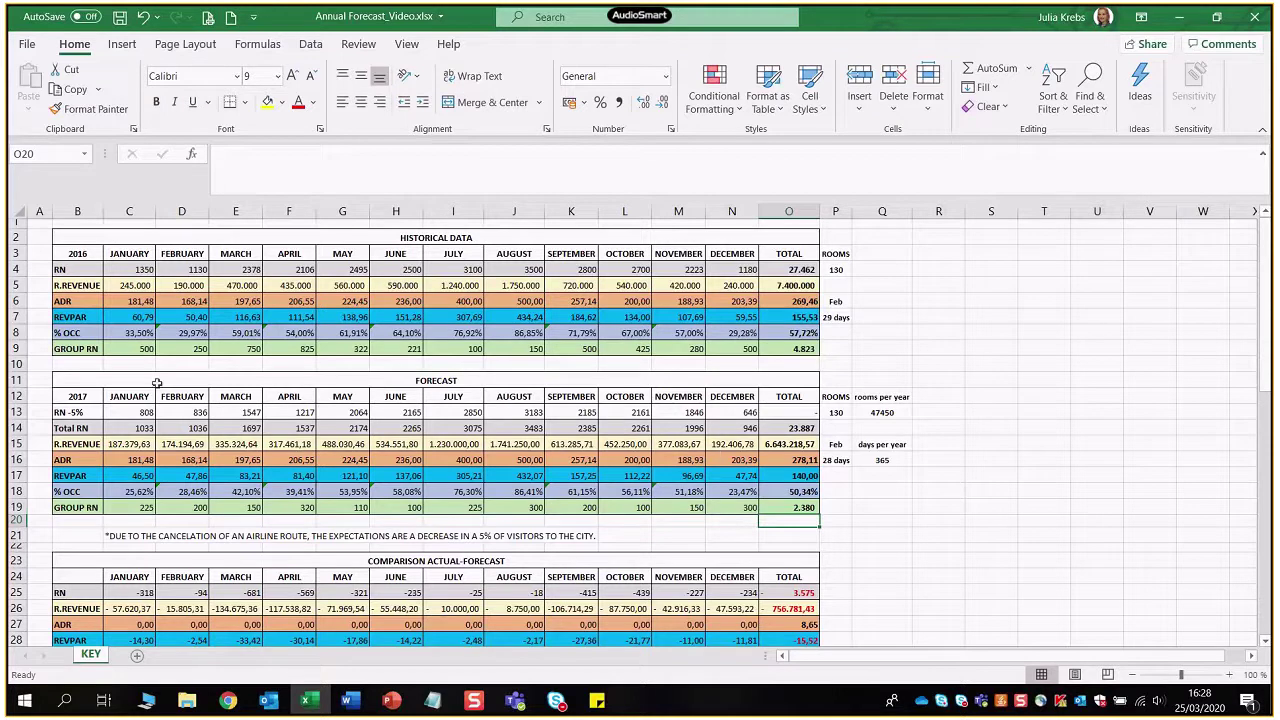
# Select the 2017 FORECAST table B11:O19 and move down to the comparison tables
pyautogui.moveTo(100, 378); pyautogui.dragTo(562, 506)
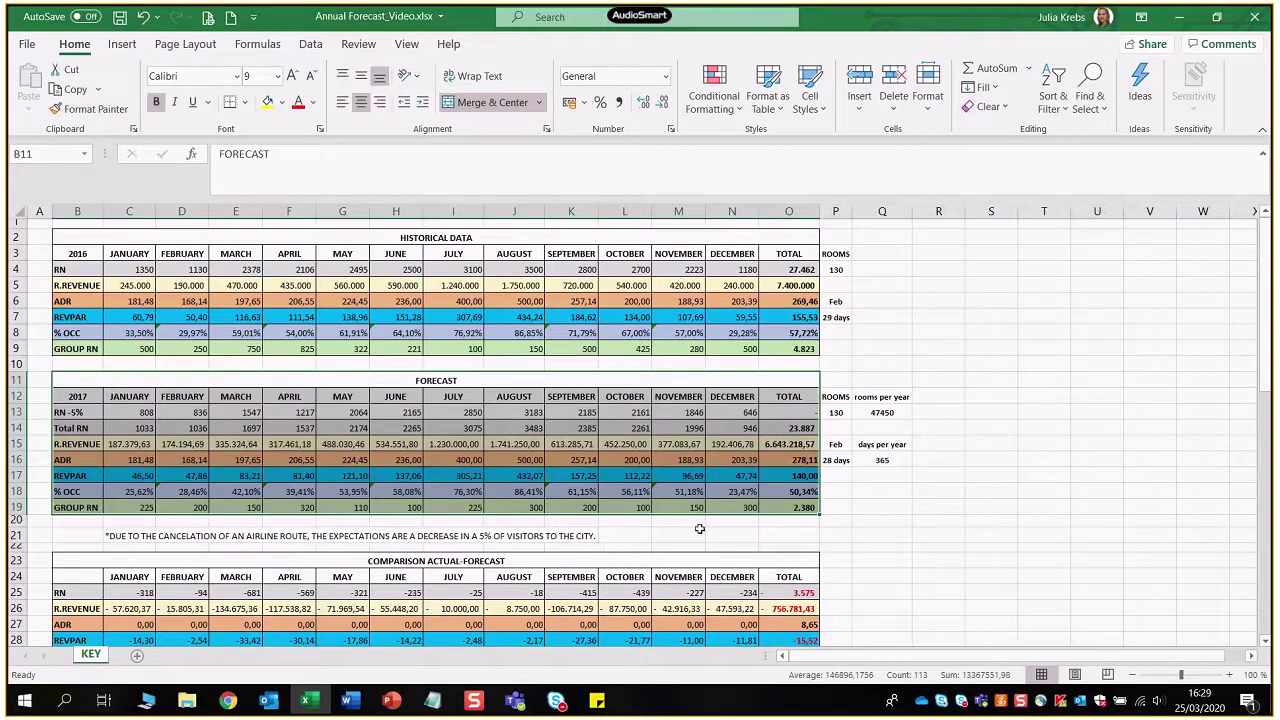
pyautogui.scroll(-1, 652, 552)
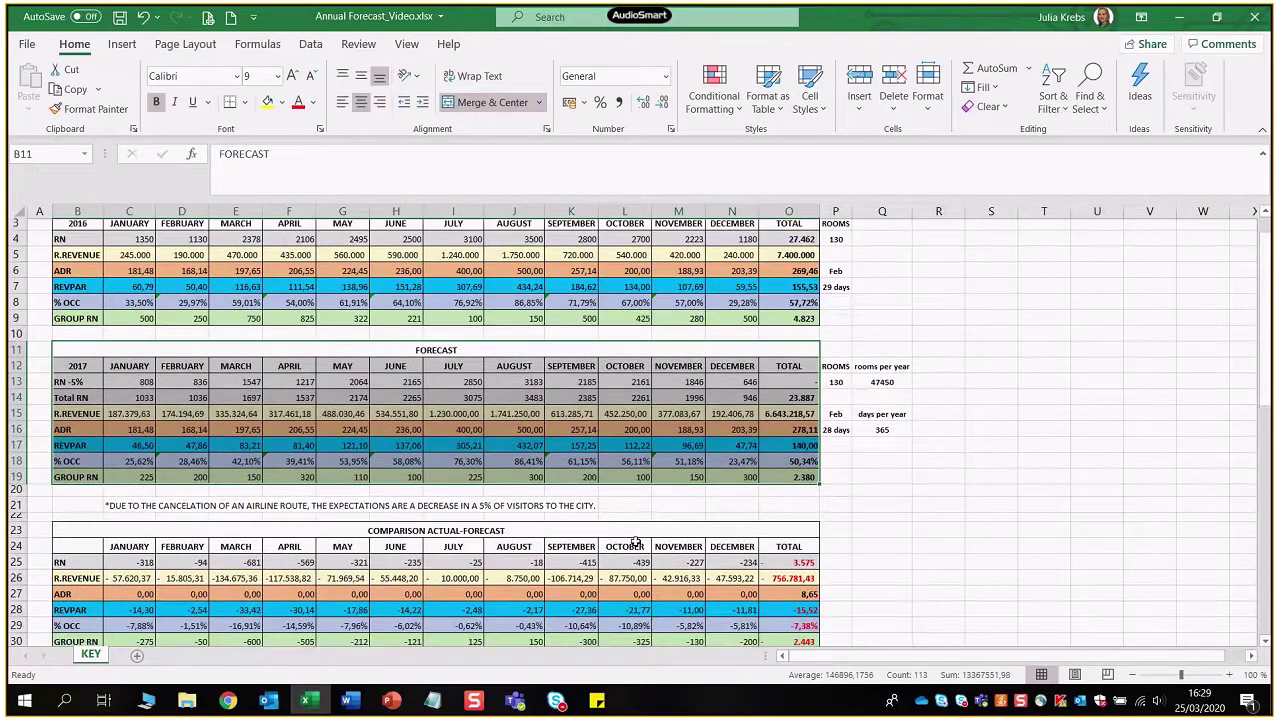
pyautogui.scroll(-4, 634, 540)
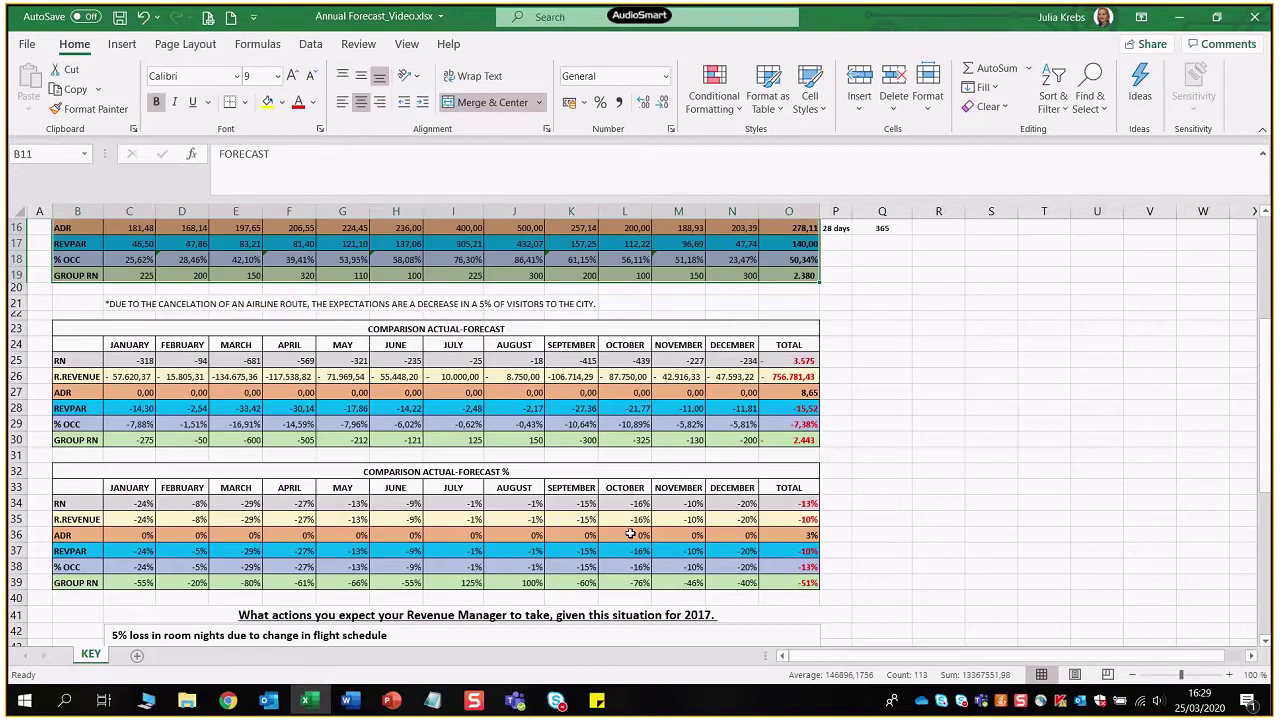
# Inspect the January difference formulas, such as RN -318 (=C14-C4) and RevPAR -14,30 (=C17-C7)
pyautogui.click(385, 333)
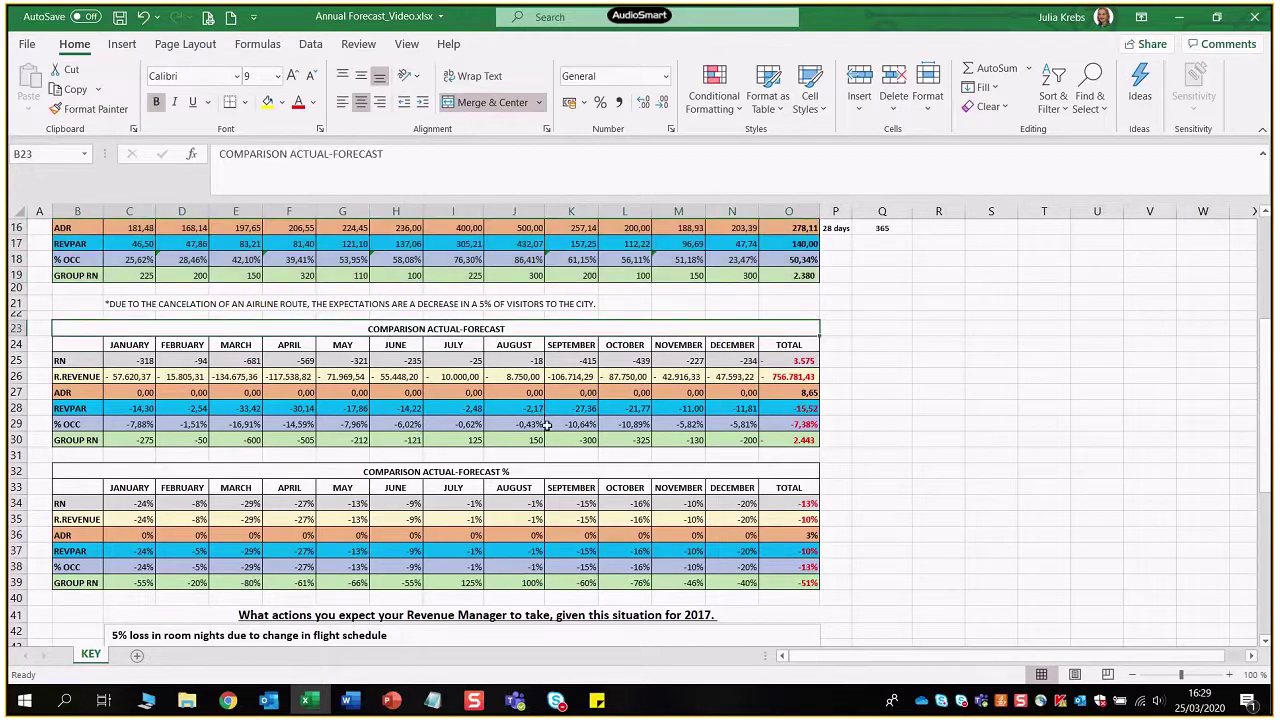
pyautogui.click(124, 360)
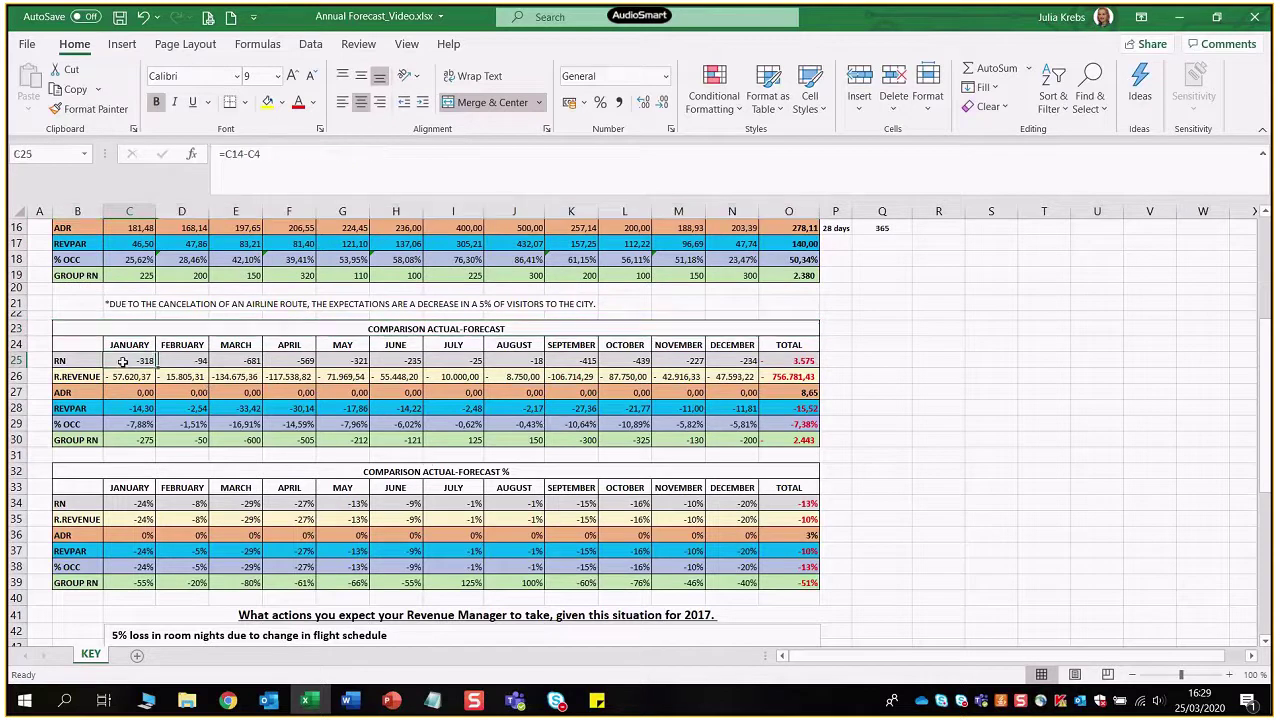
pyautogui.click(123, 377)
pyautogui.click(122, 393)
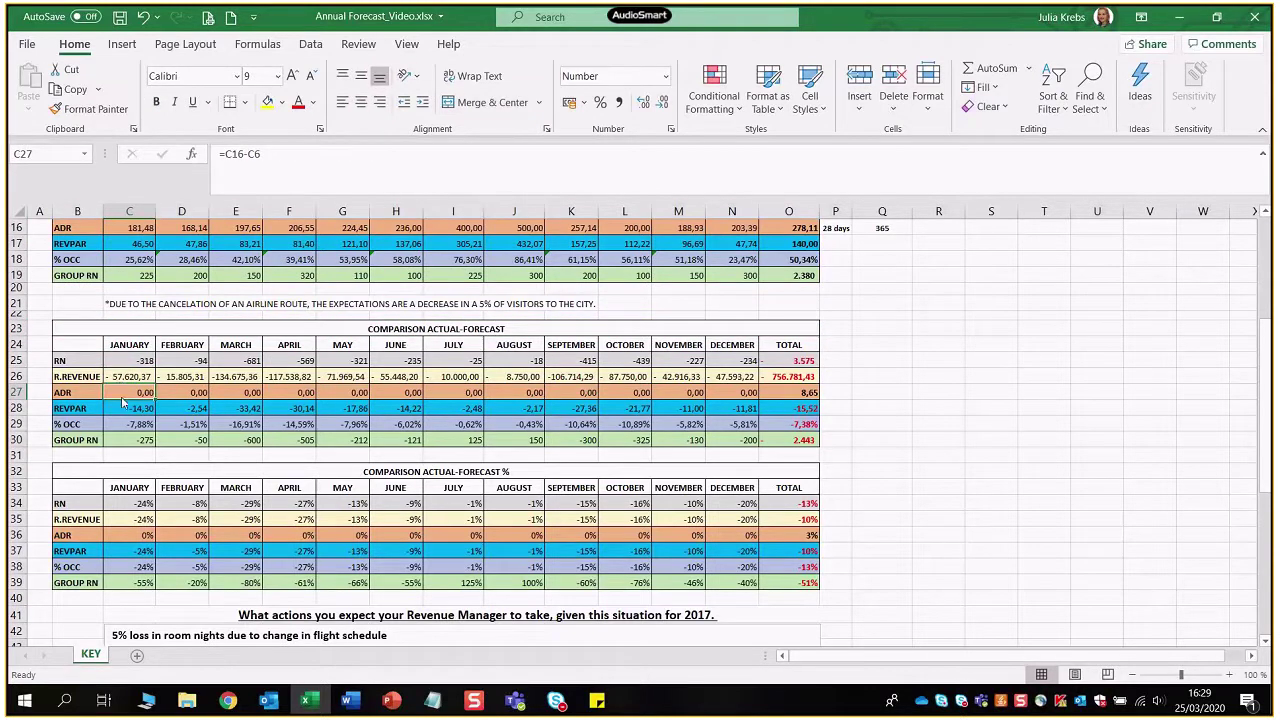
pyautogui.click(124, 408)
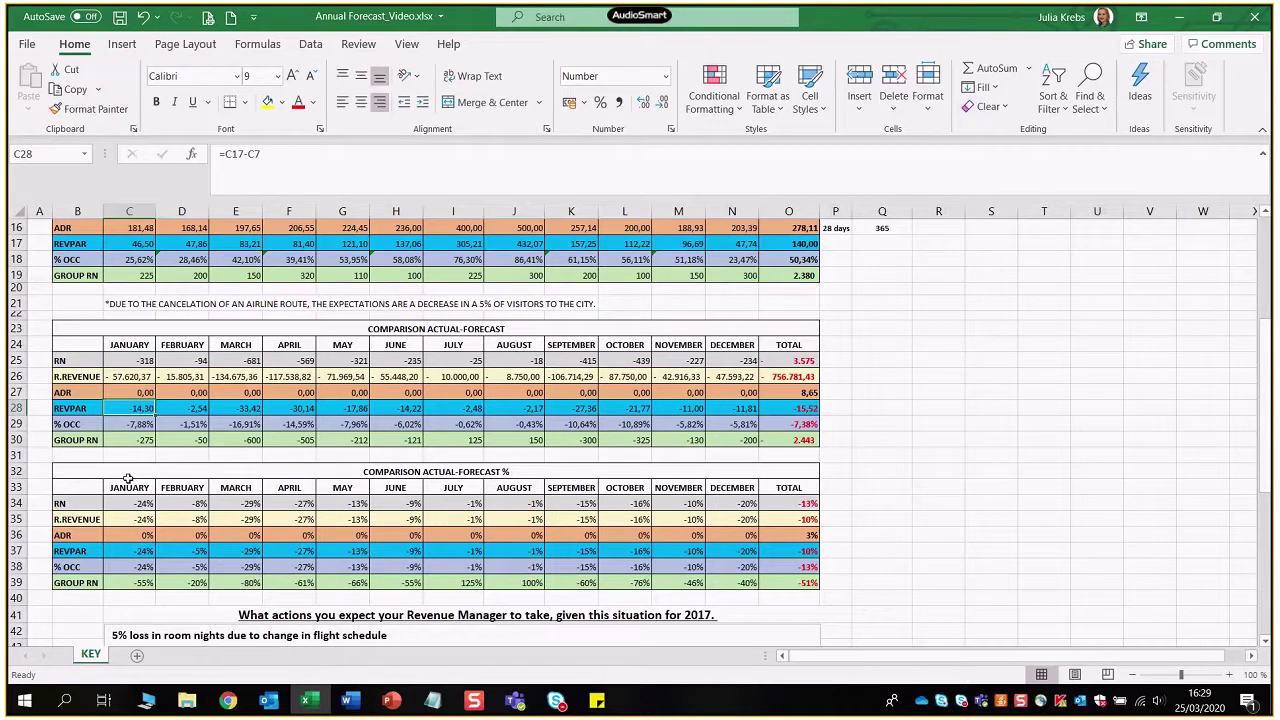
# Review the January percentage formulas down to GROUP RN, then return to the January RN difference
pyautogui.click(129, 551)
pyautogui.click(129, 567)
pyautogui.click(129, 583)
pyautogui.scroll(1, 166, 497)
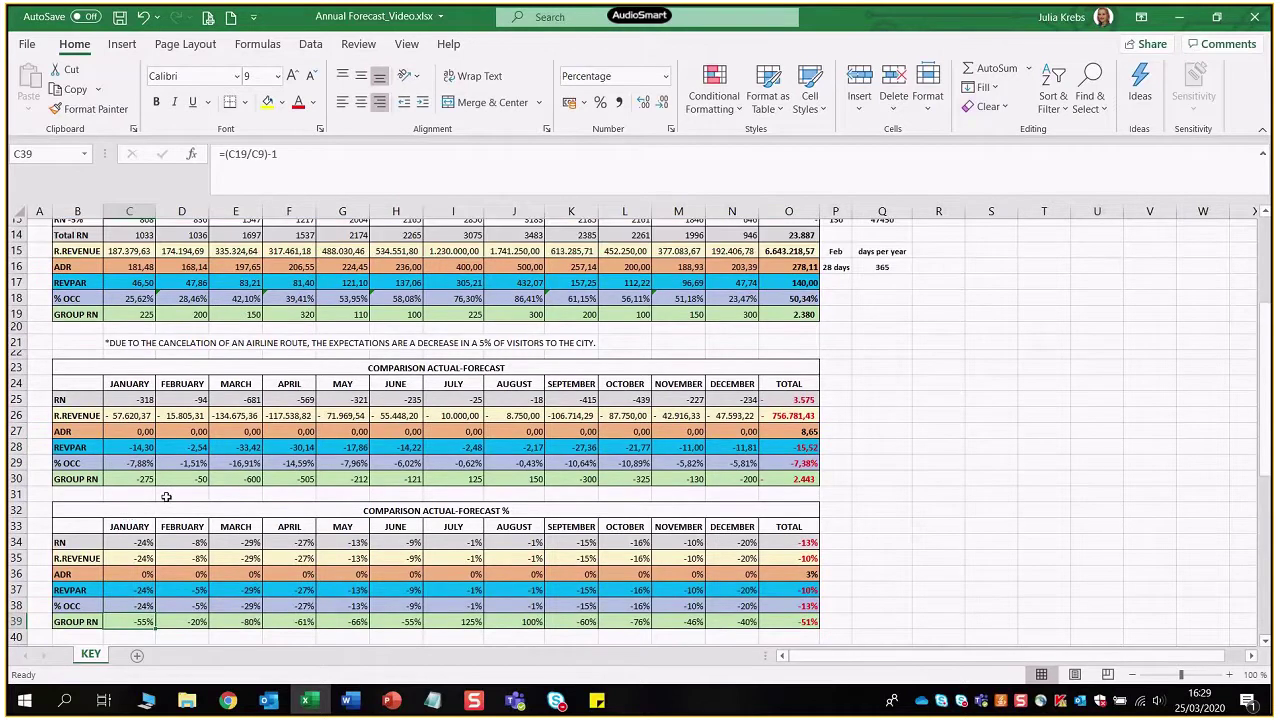
pyautogui.scroll(1, 180, 492)
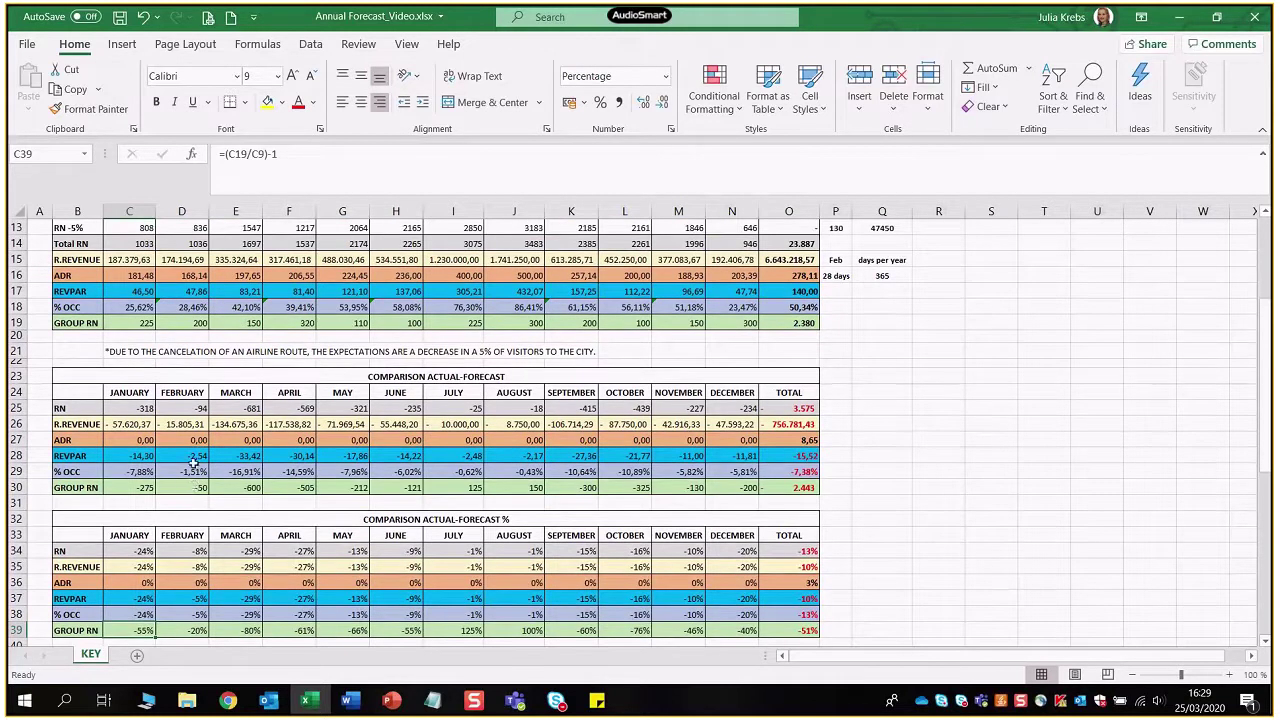
pyautogui.click(144, 409)
pyautogui.scroll(1, 147, 410)
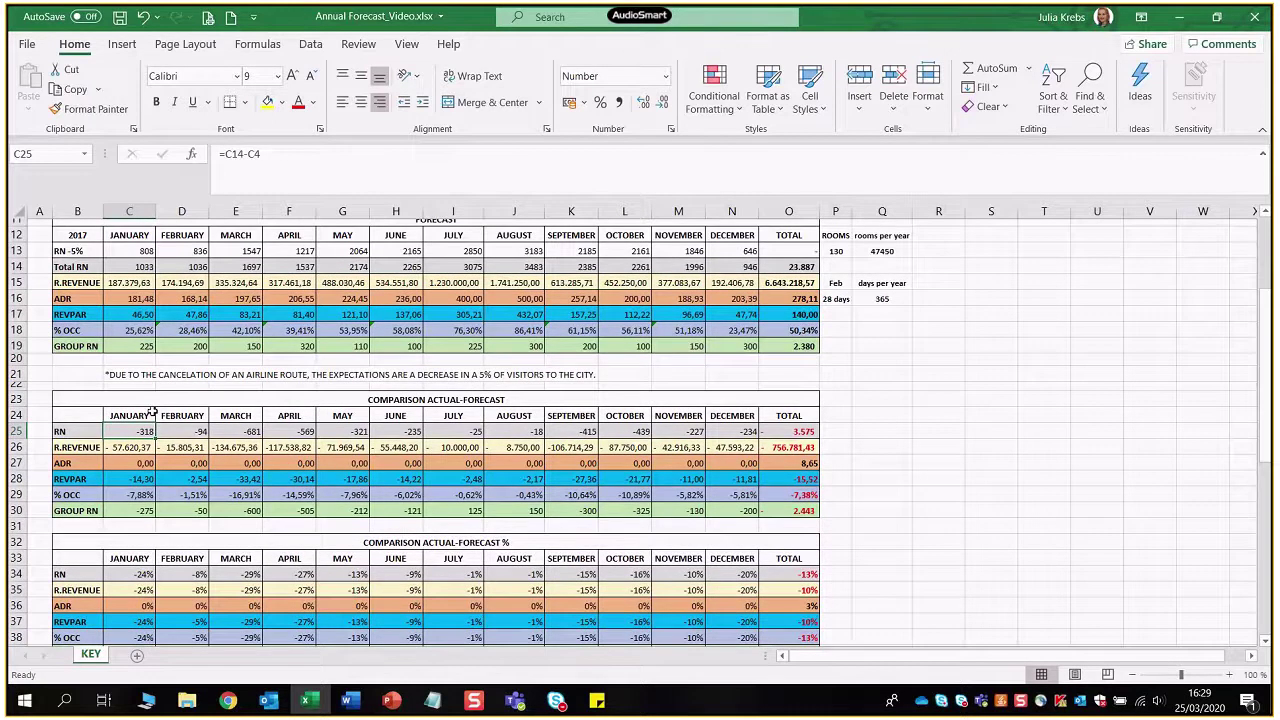
pyautogui.scroll(1, 150, 411)
# Compare the forecast Total RN row and the historical RN row behind the January RN difference
pyautogui.click(12, 291)
pyautogui.scroll(2, 48, 411)
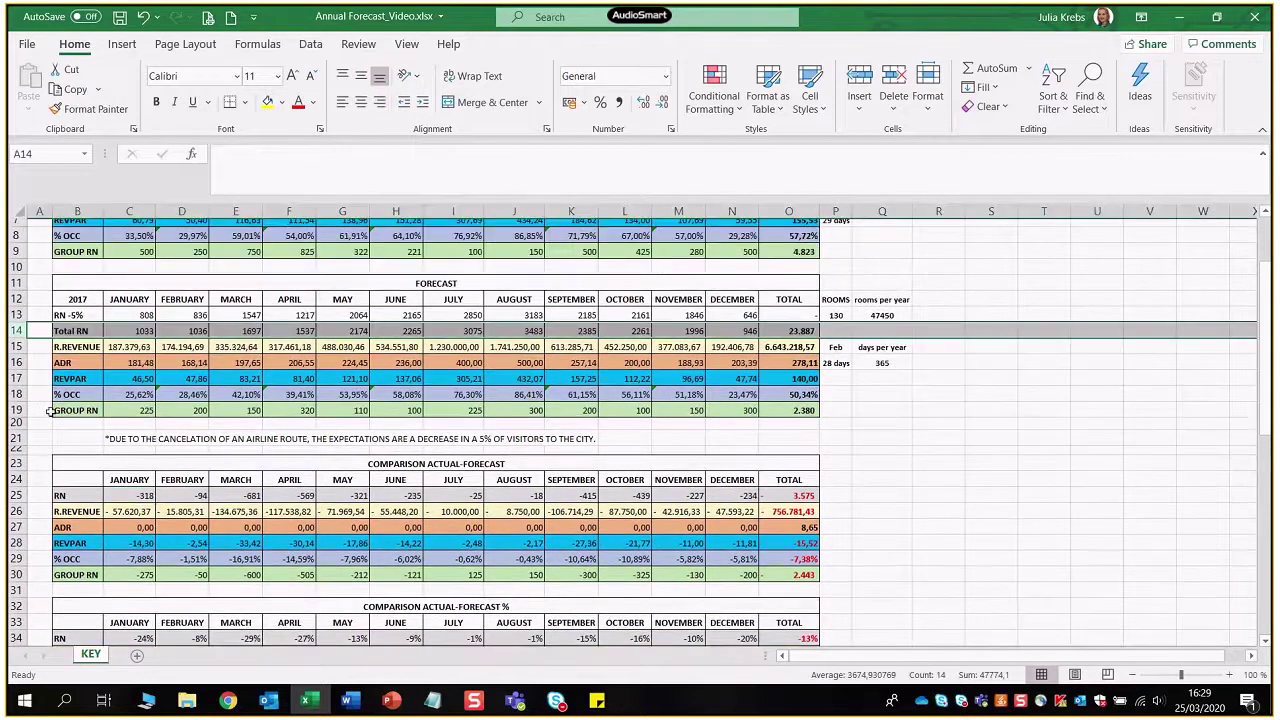
pyautogui.scroll(2, 48, 411)
pyautogui.click(17, 270)
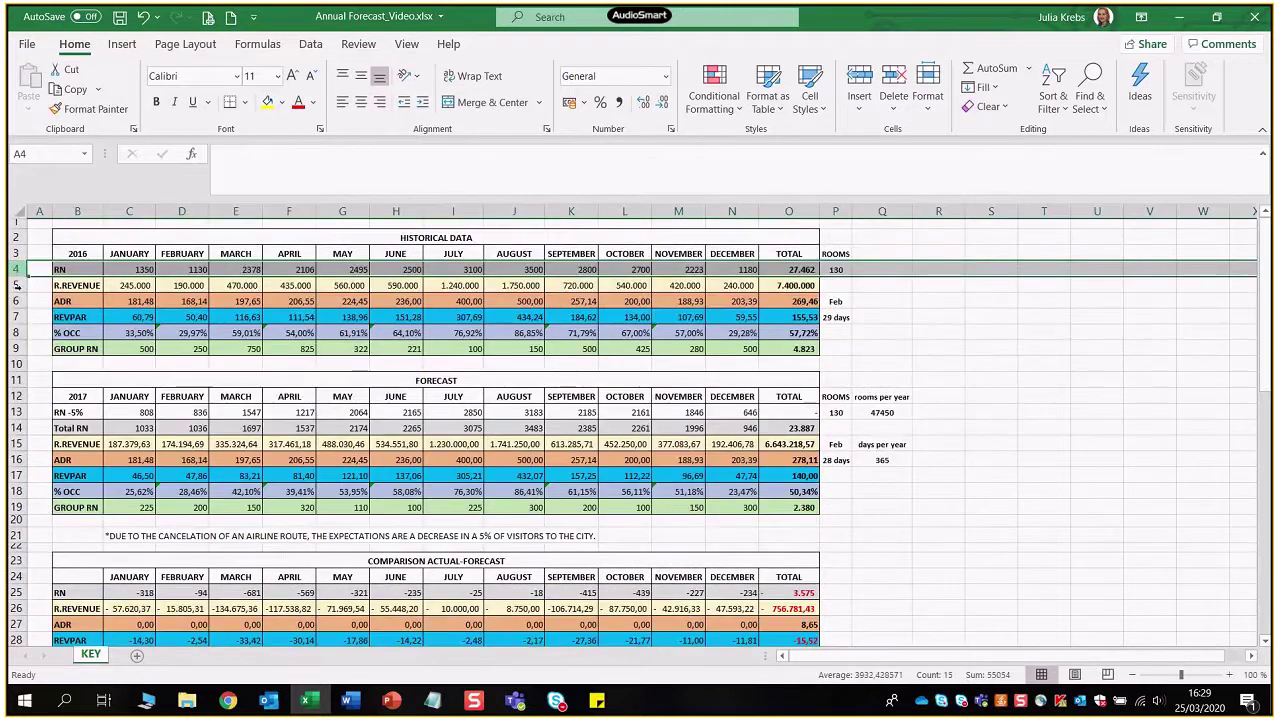
pyautogui.scroll(-3, 17, 286)
pyautogui.click(114, 455)
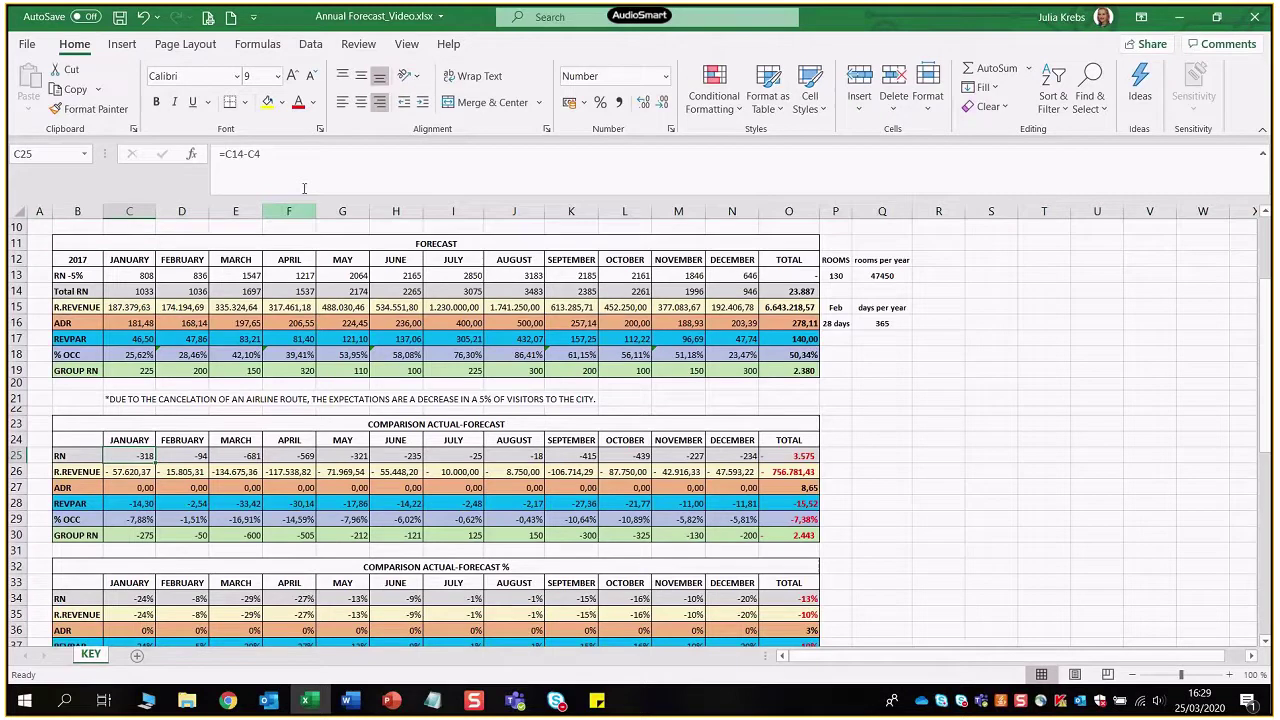
pyautogui.scroll(3, 192, 283)
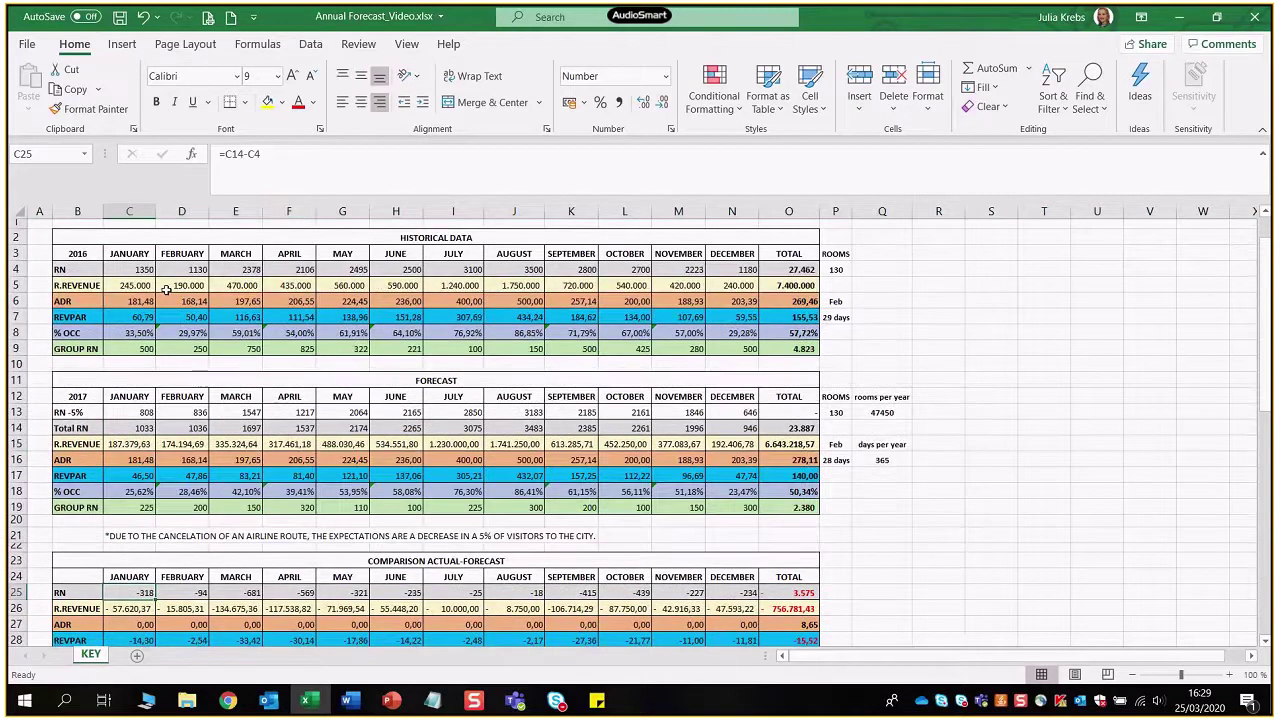
pyautogui.scroll(-1, 171, 480)
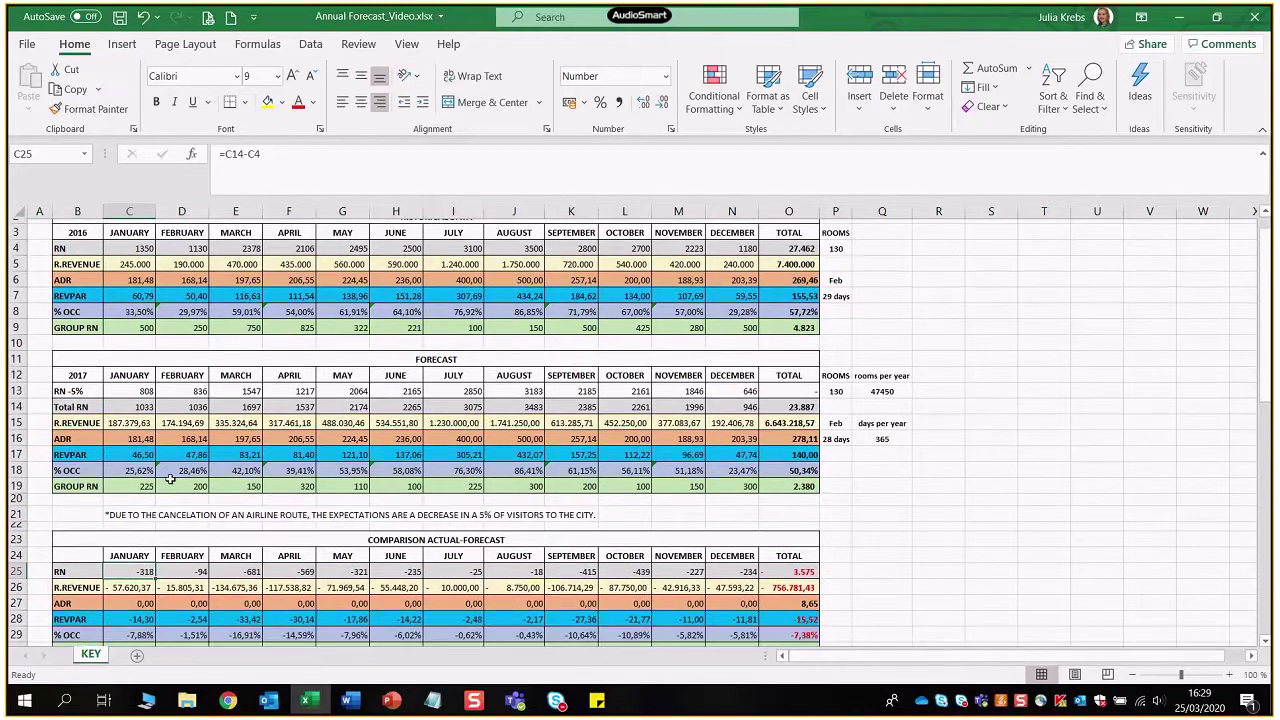
pyautogui.scroll(-2, 171, 480)
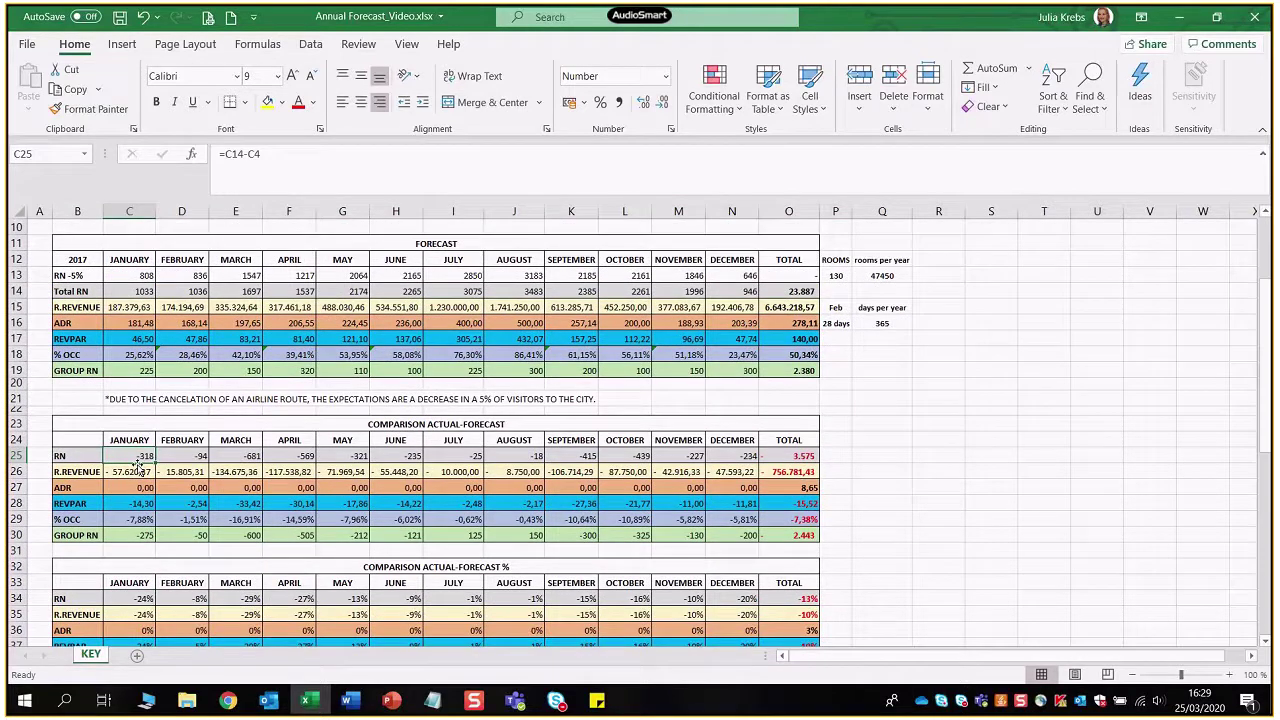
# Re-enter the February RN difference (=D14-D4, -94) and check the total RN difference 3.575 (=O14-O4)
pyautogui.click(167, 457)
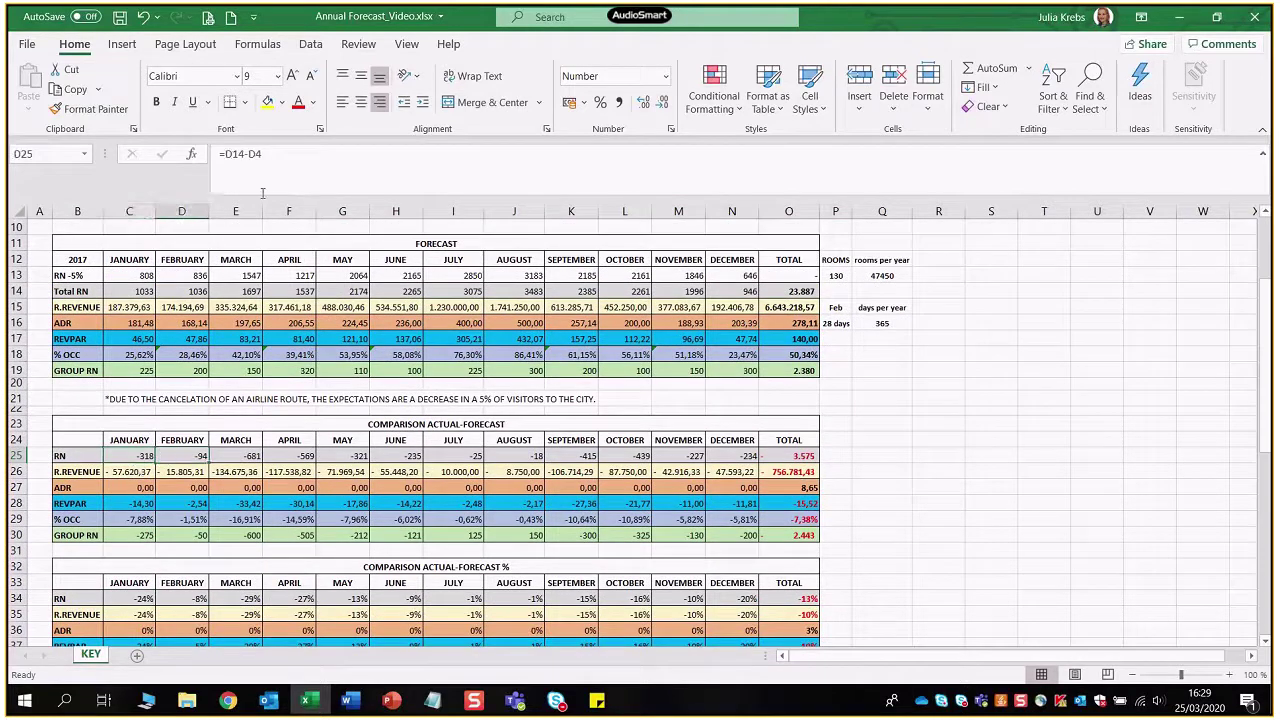
pyautogui.click(270, 153)
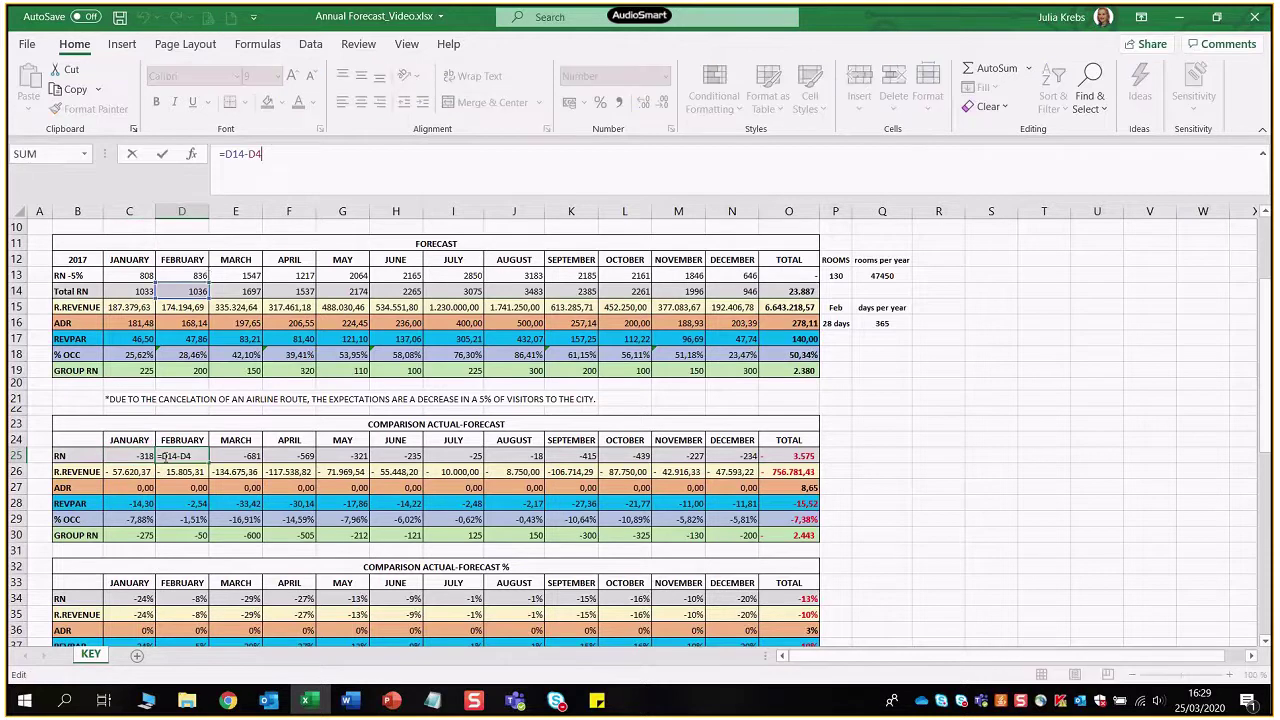
pyautogui.press('Return')
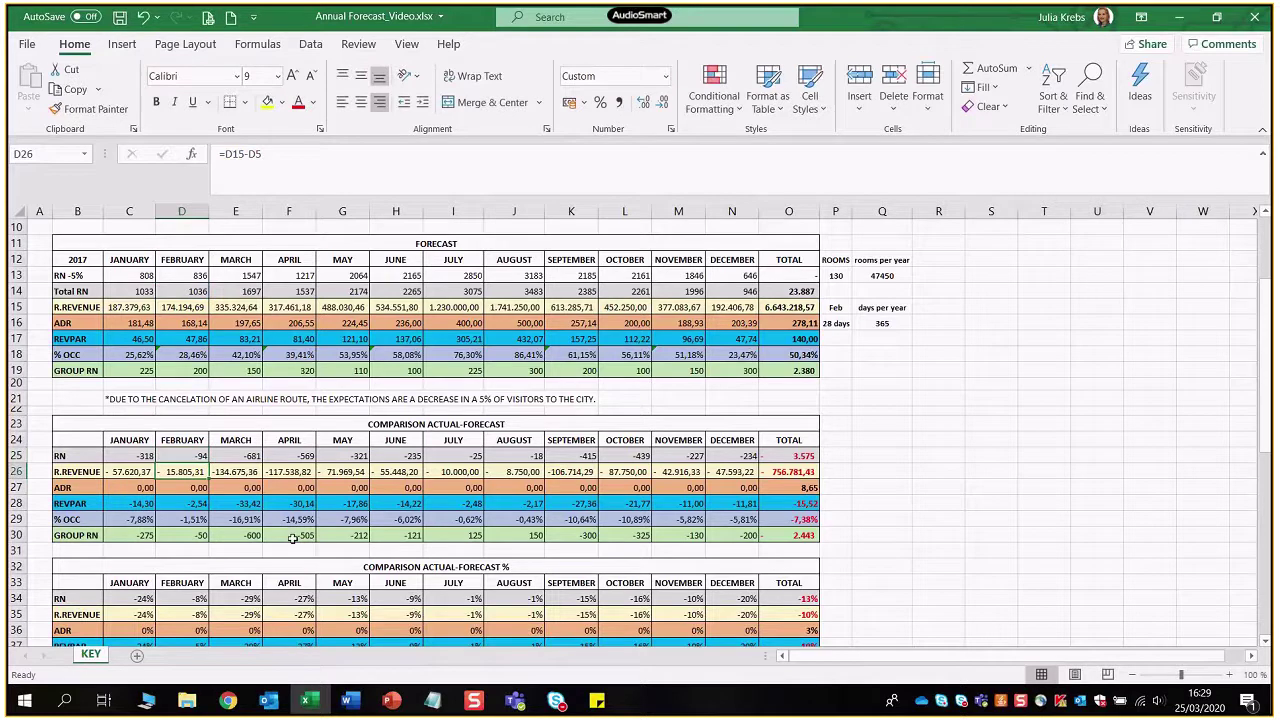
pyautogui.click(798, 456)
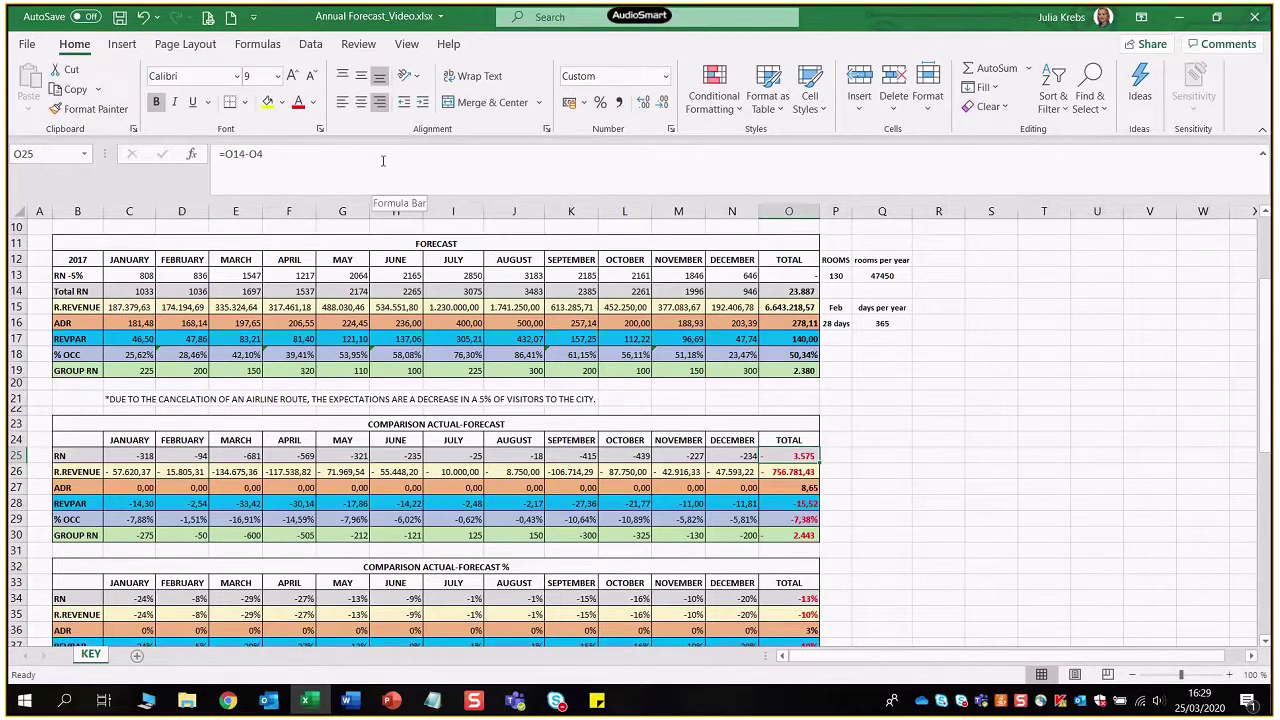
pyautogui.scroll(2, 822, 383)
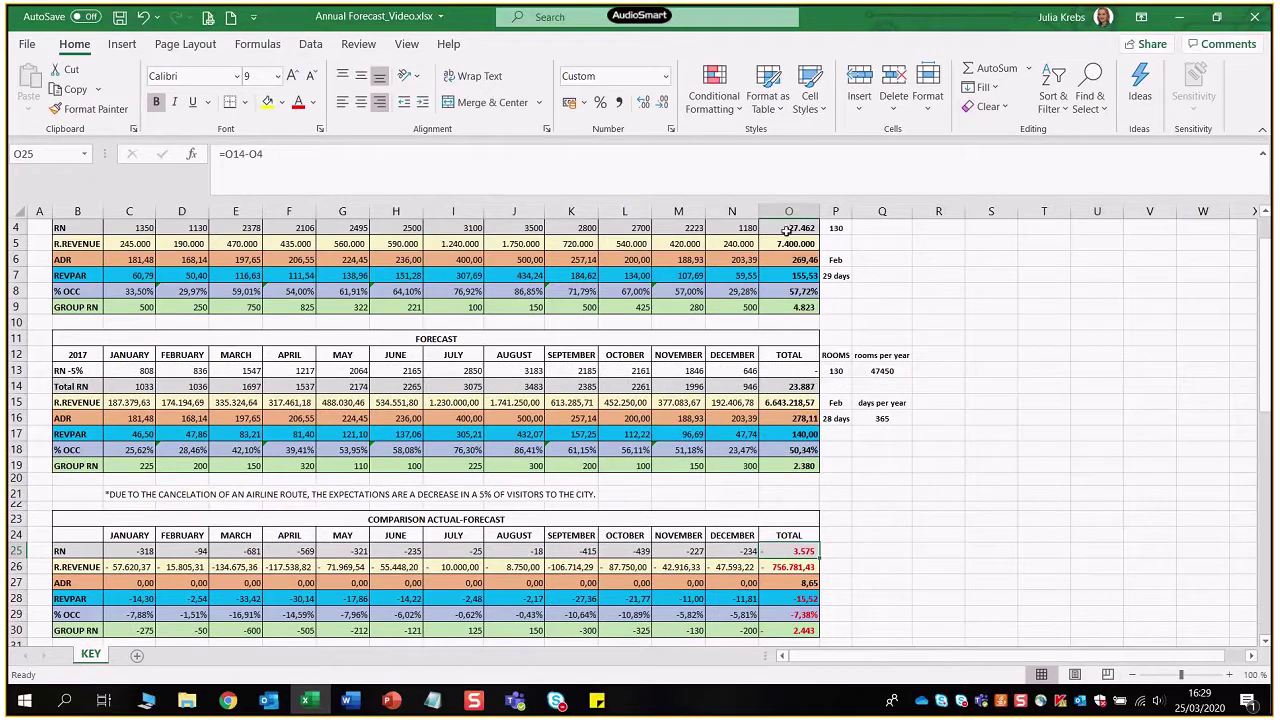
pyautogui.scroll(-1, 789, 400)
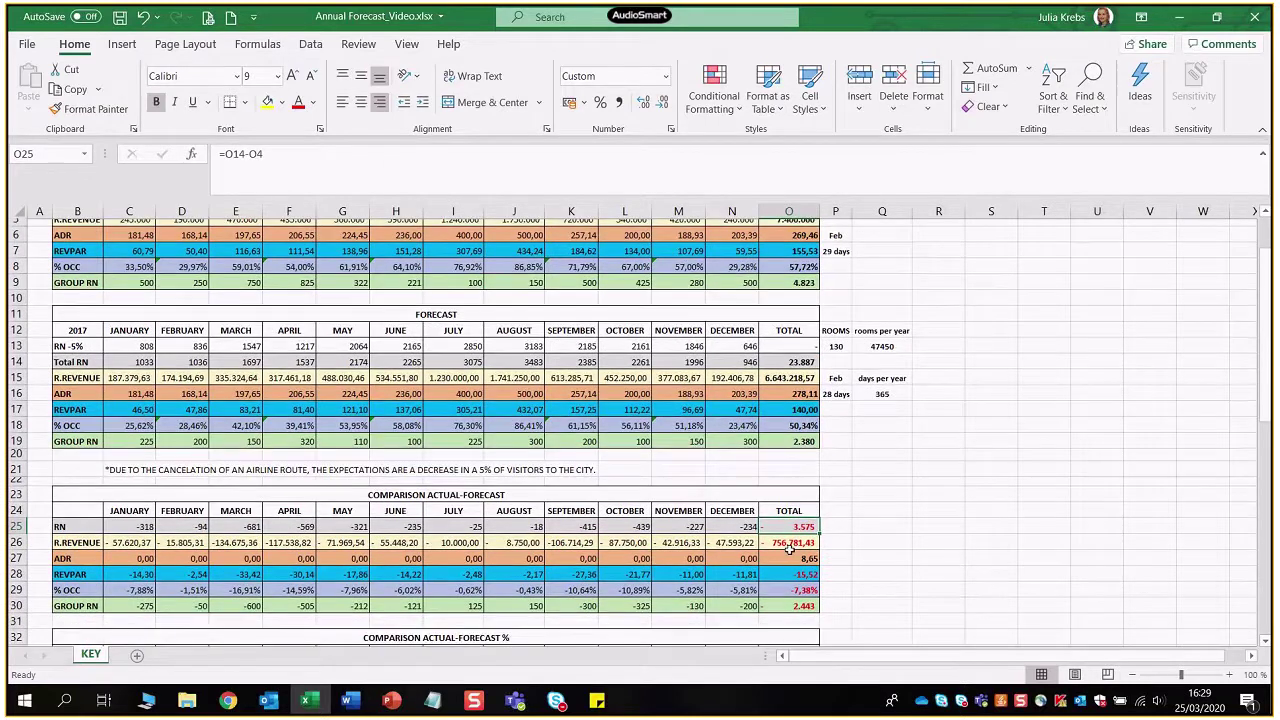
# Trace the January revenue difference =C15-C5 (-57.620,37) to its 2016 and forecast revenue cells
pyautogui.scroll(-2, 789, 549)
pyautogui.click(115, 472)
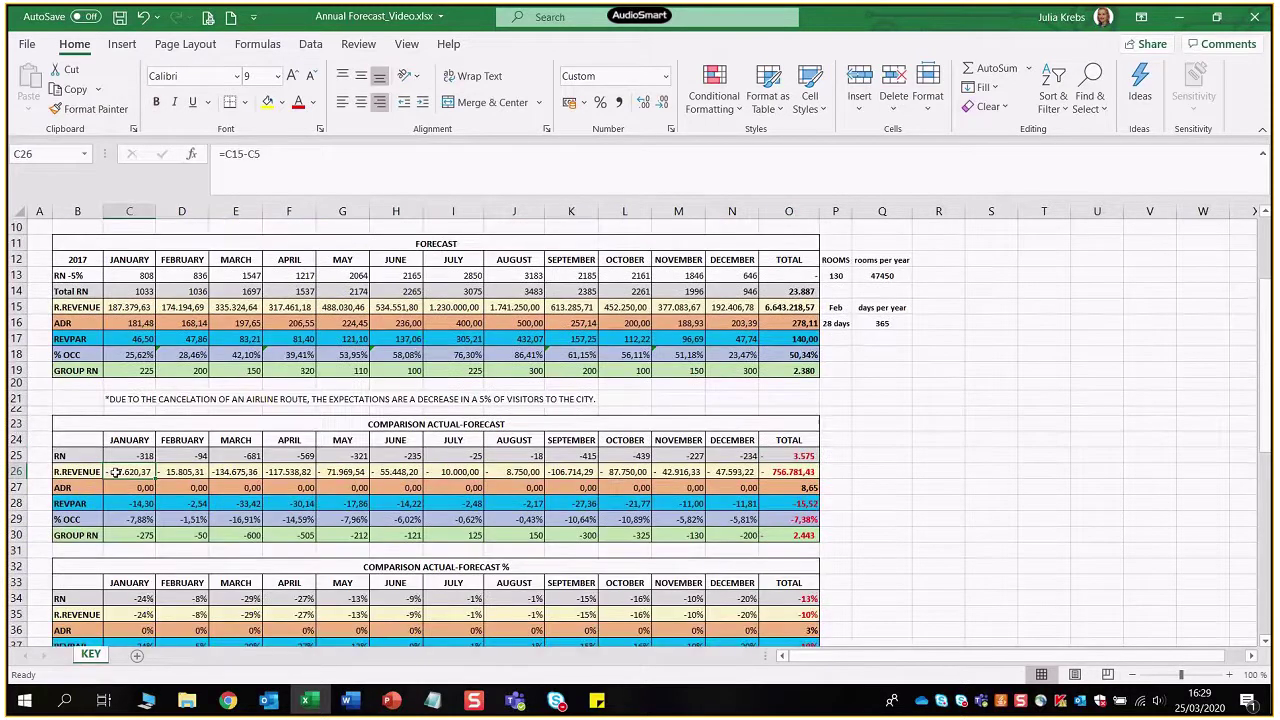
pyautogui.scroll(3, 173, 351)
pyautogui.hotkey('ctrl', '[')
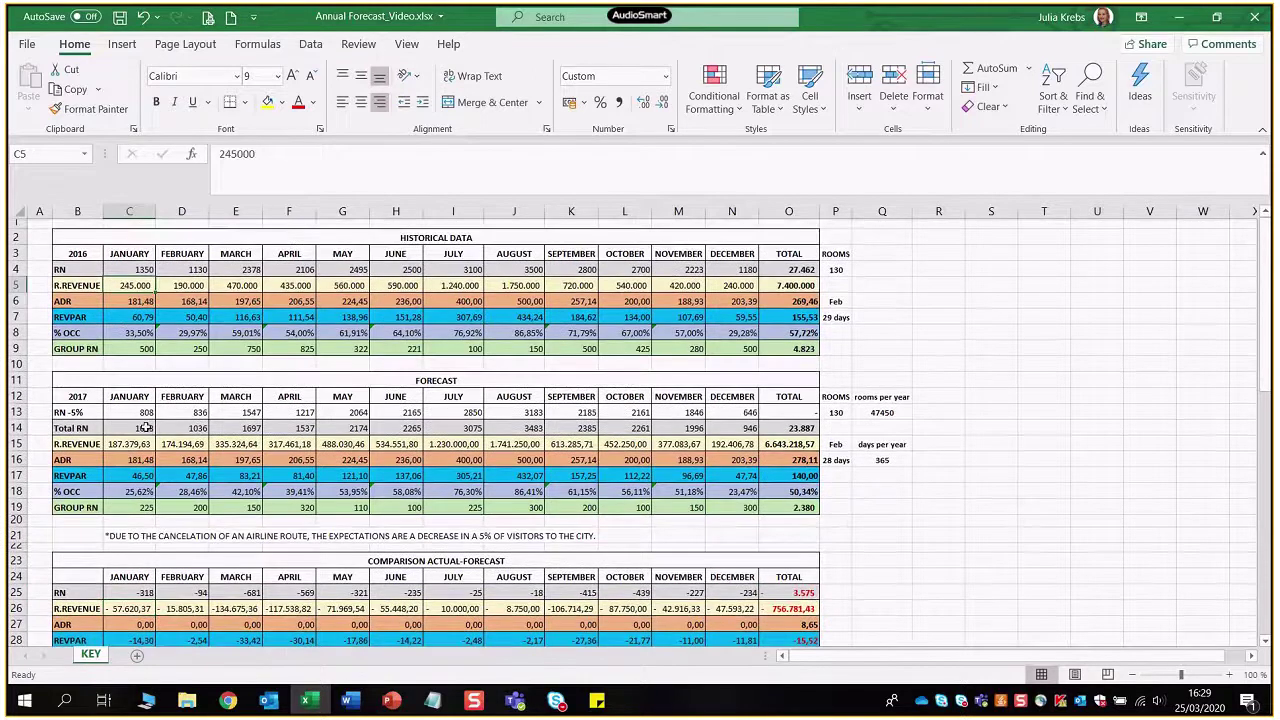
pyautogui.click(140, 443)
pyautogui.scroll(-2, 107, 481)
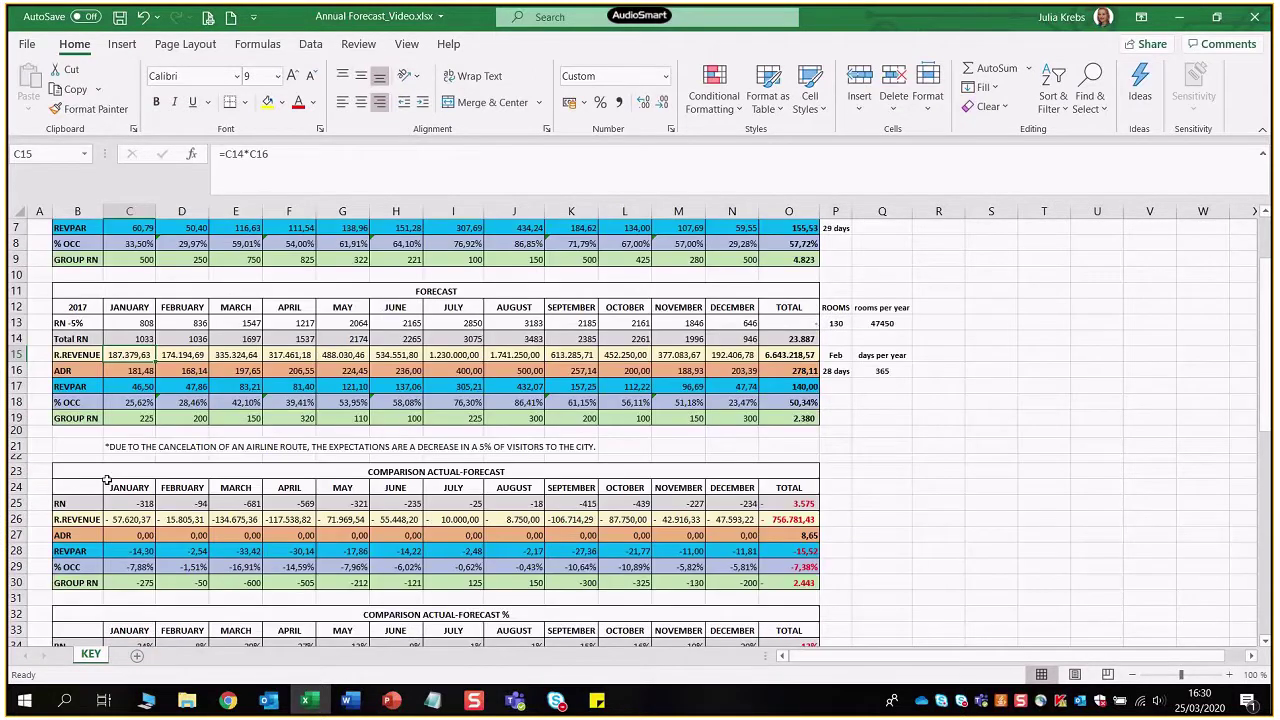
pyautogui.hotkey('ctrl', ']')
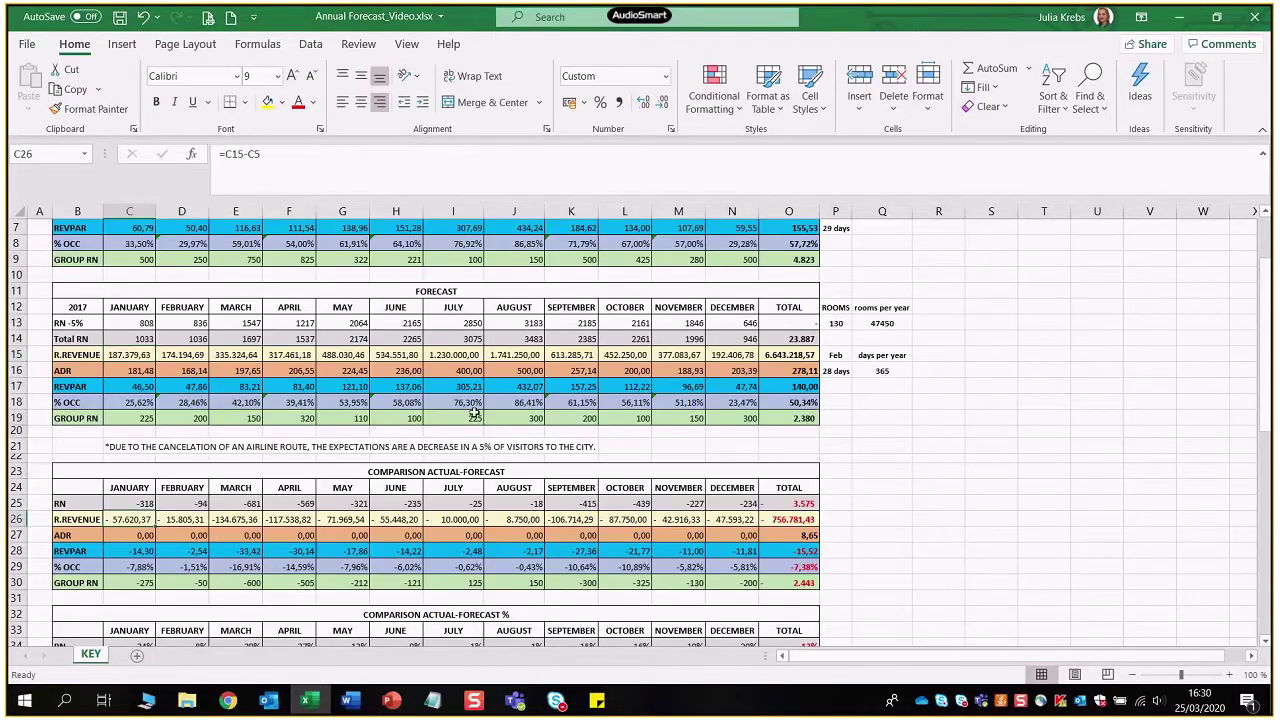
# Select the yearly revenue difference in O26 and open its formula =O15-O5 for editing
pyautogui.click(143, 503)
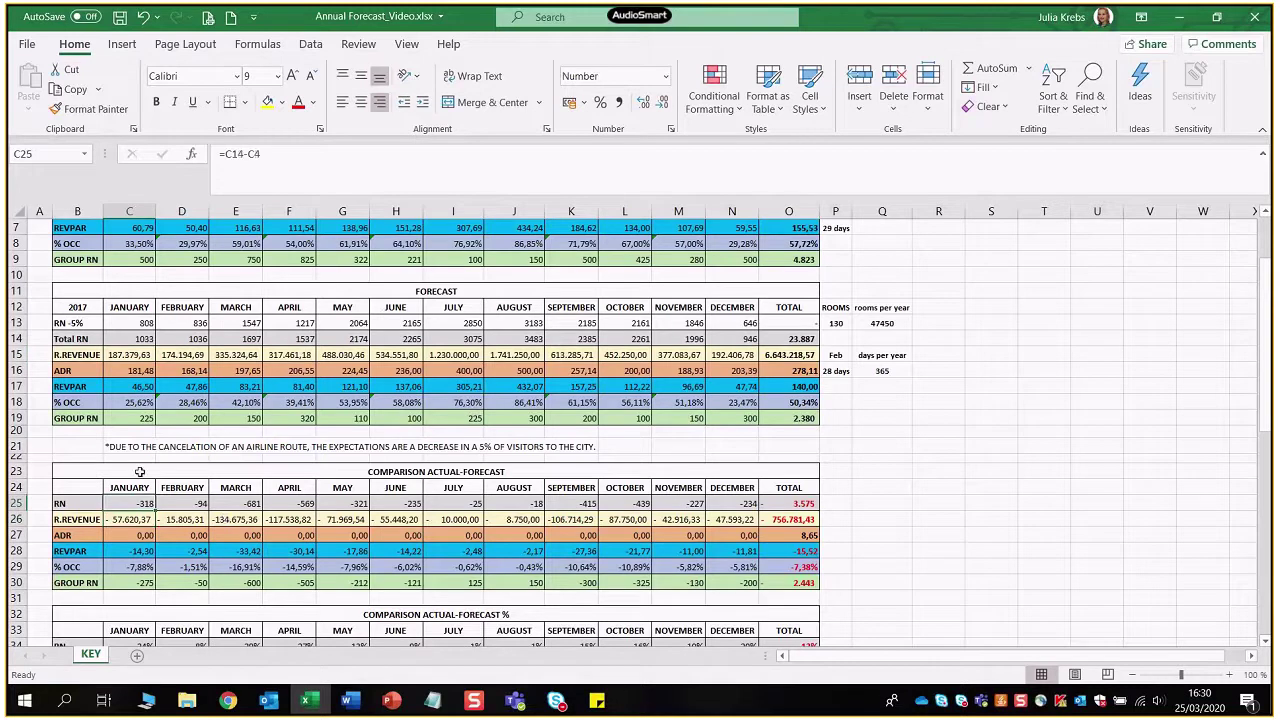
pyautogui.click(122, 519)
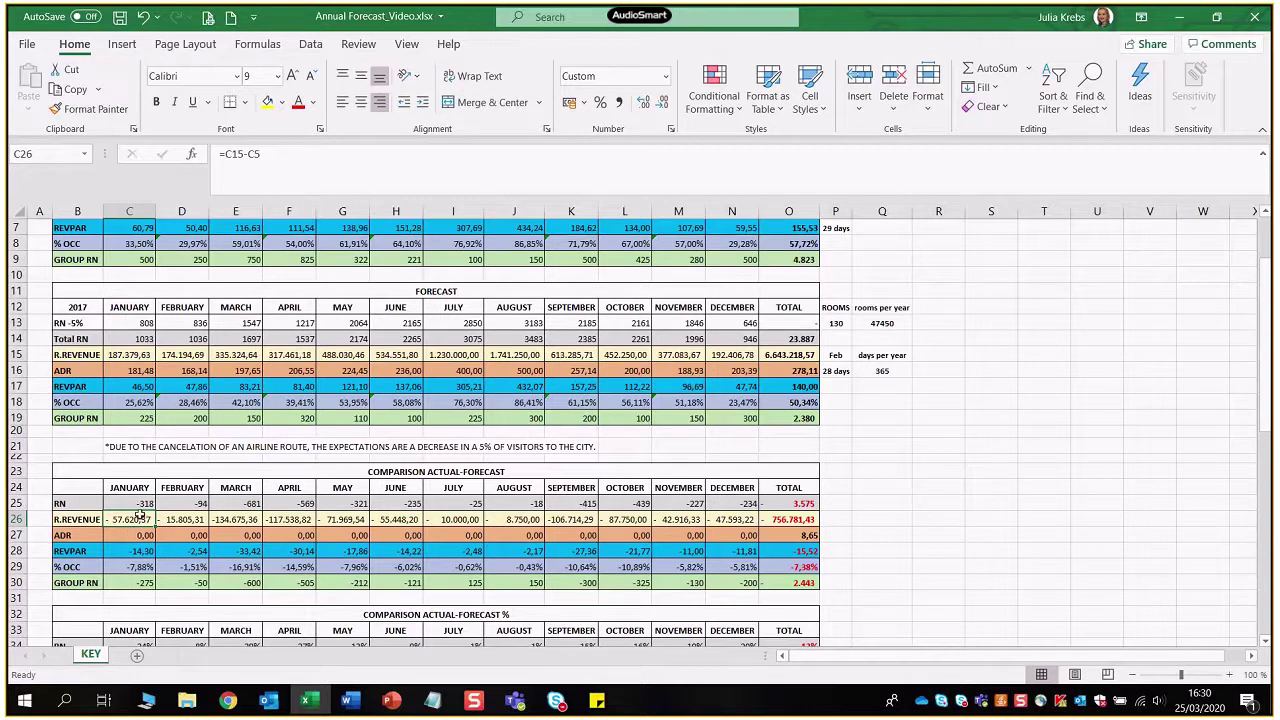
pyautogui.click(806, 520)
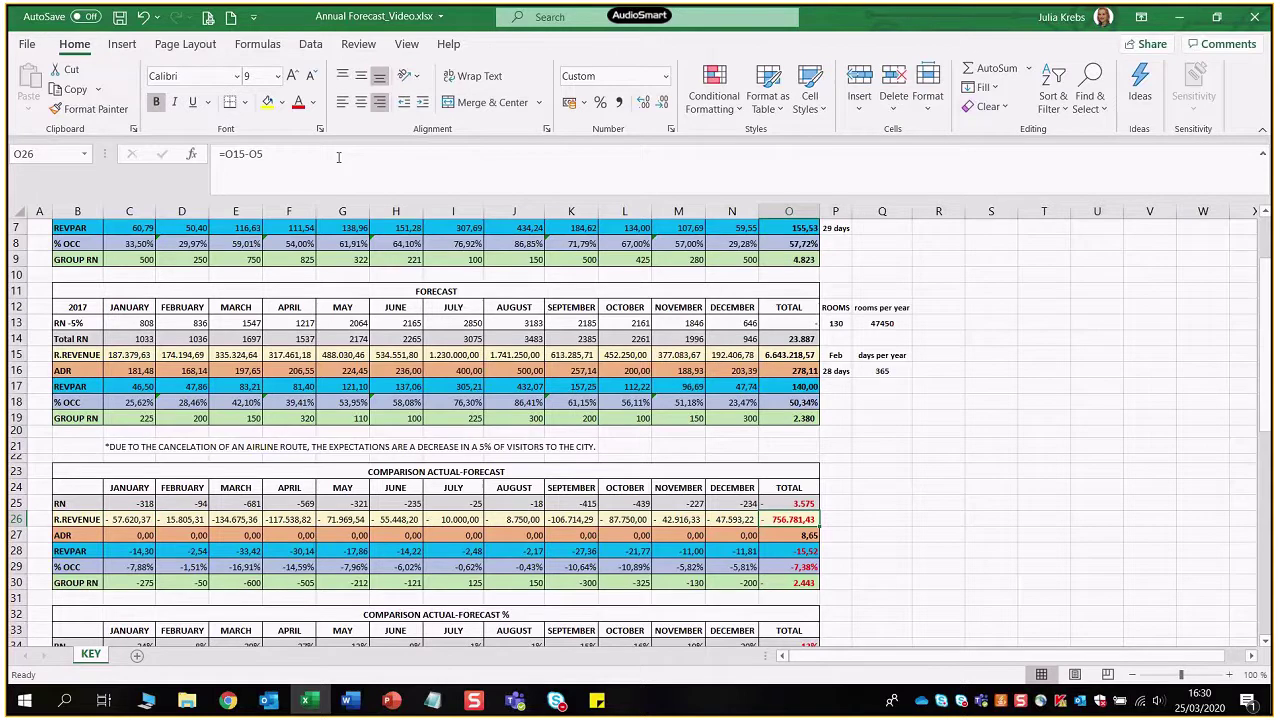
pyautogui.click(337, 155)
pyautogui.scroll(1, 900, 530)
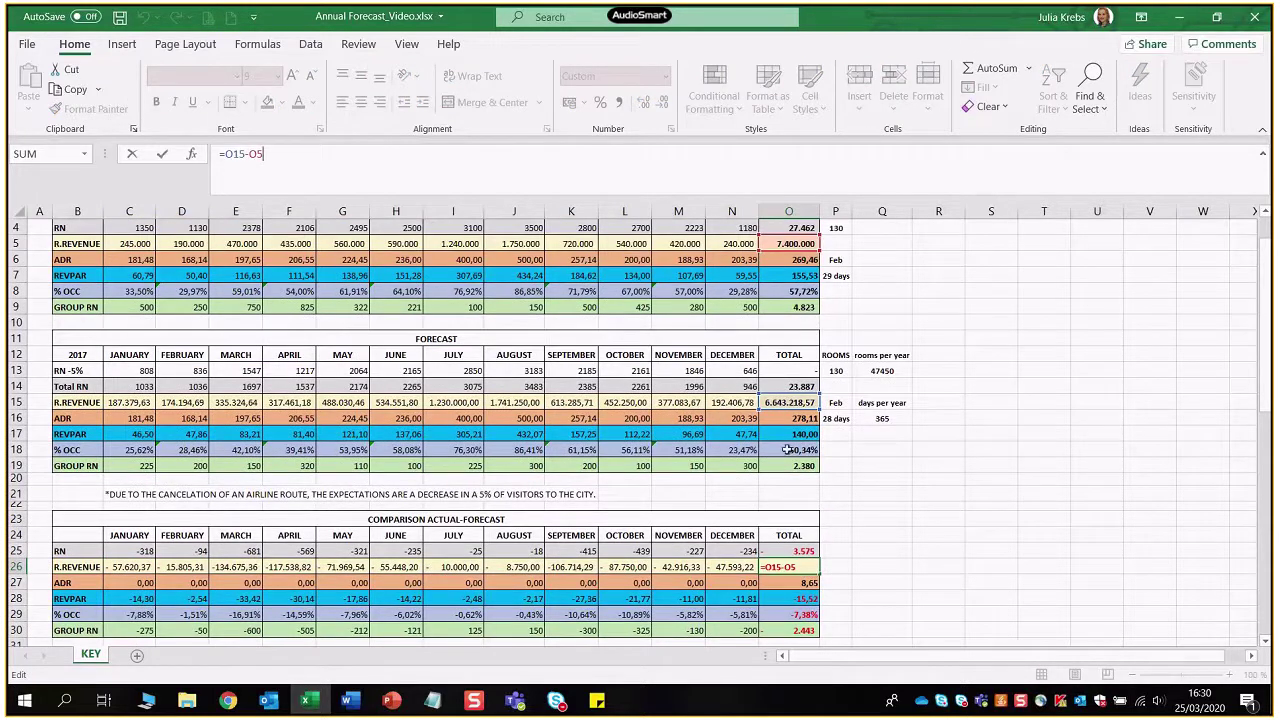
# Confirm the O26 revenue total, then re-enter the O27 ADR total difference showing 8,65
pyautogui.press('Return')
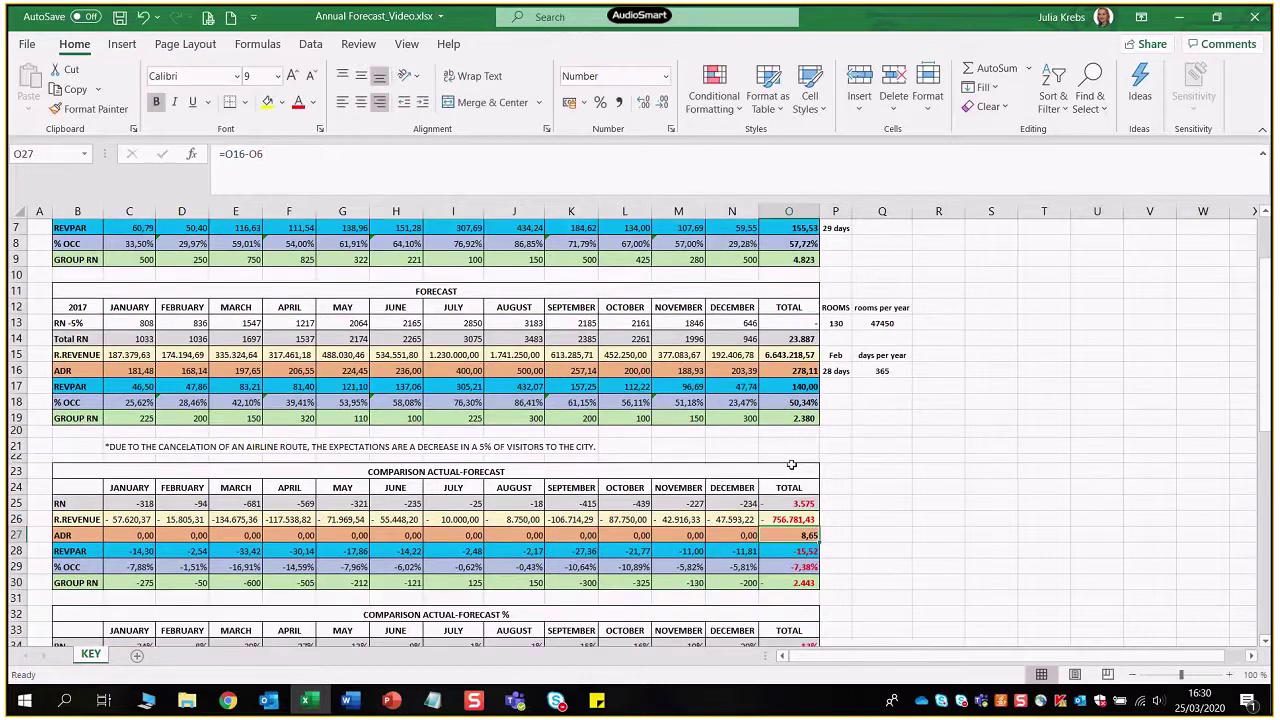
pyautogui.moveTo(129, 535); pyautogui.dragTo(752, 535)
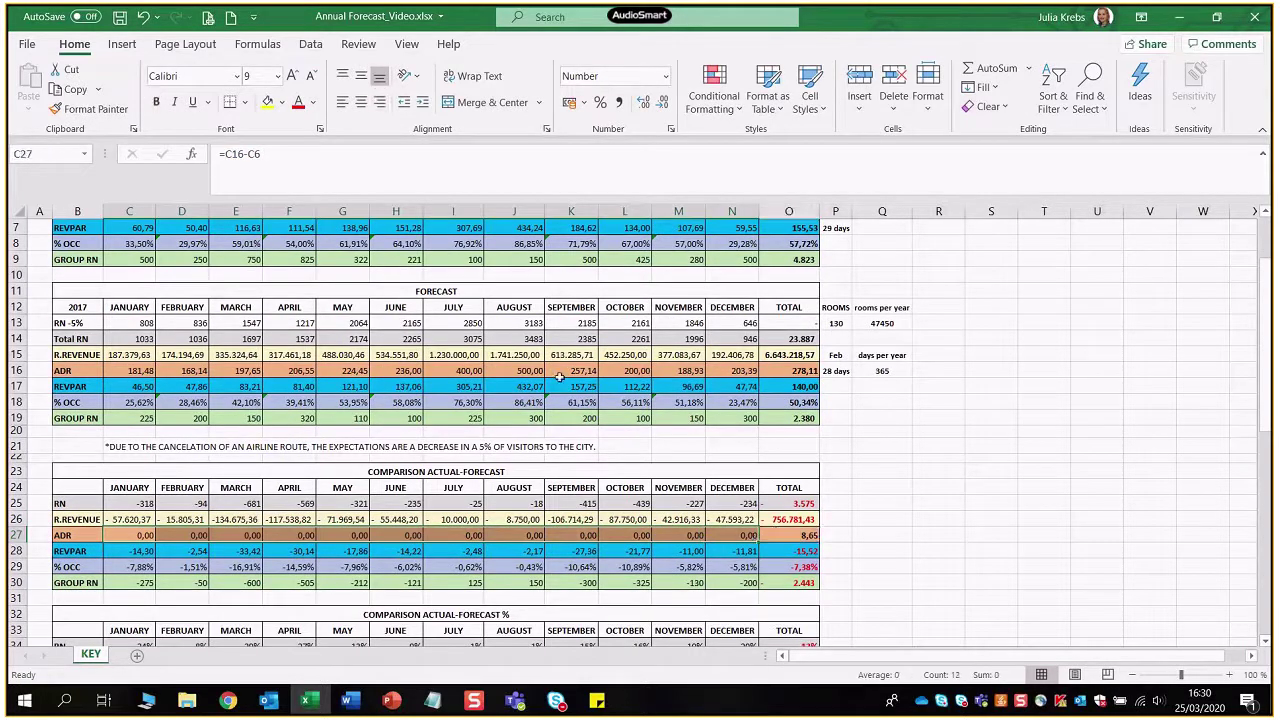
pyautogui.click(800, 535)
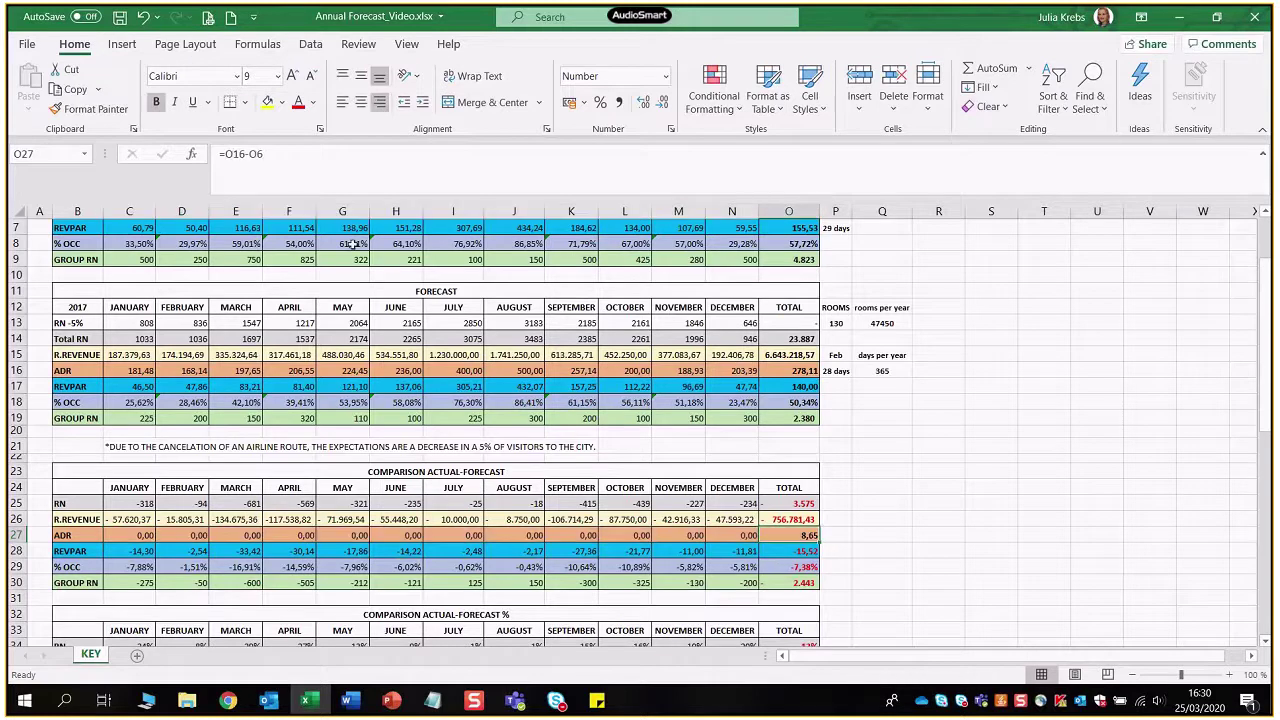
pyautogui.press('F2')
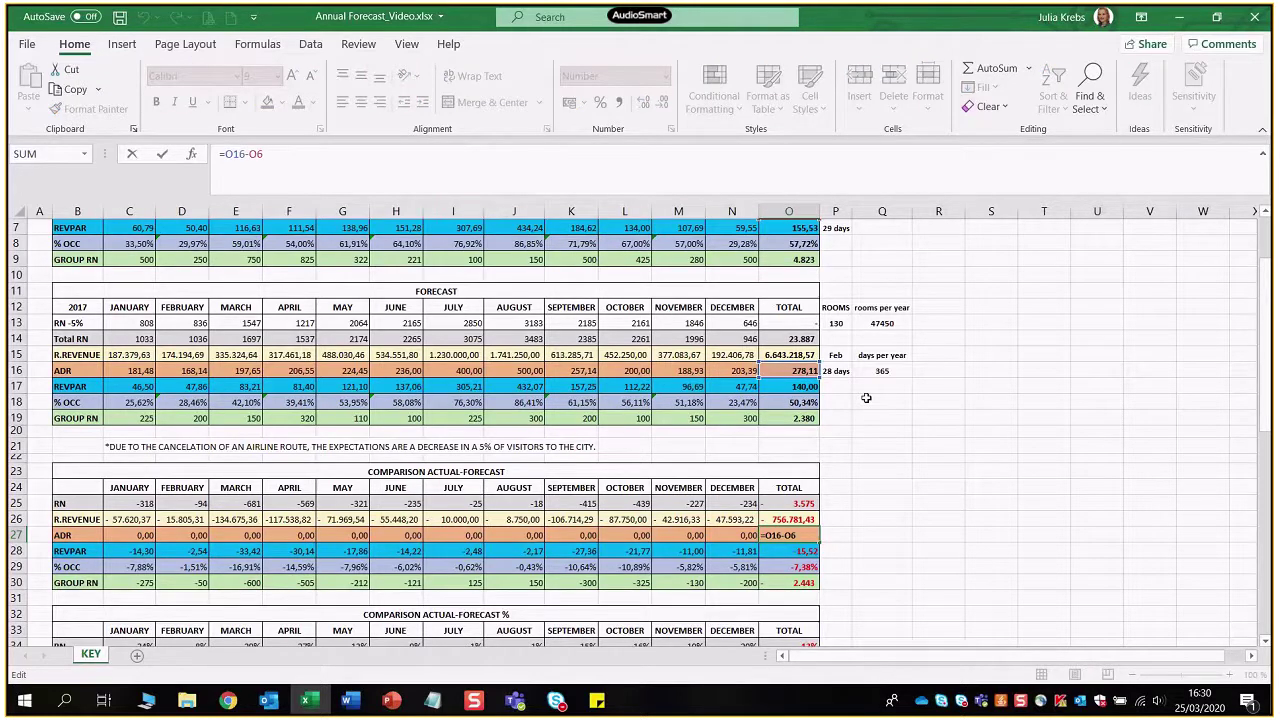
pyautogui.scroll(1, 866, 398)
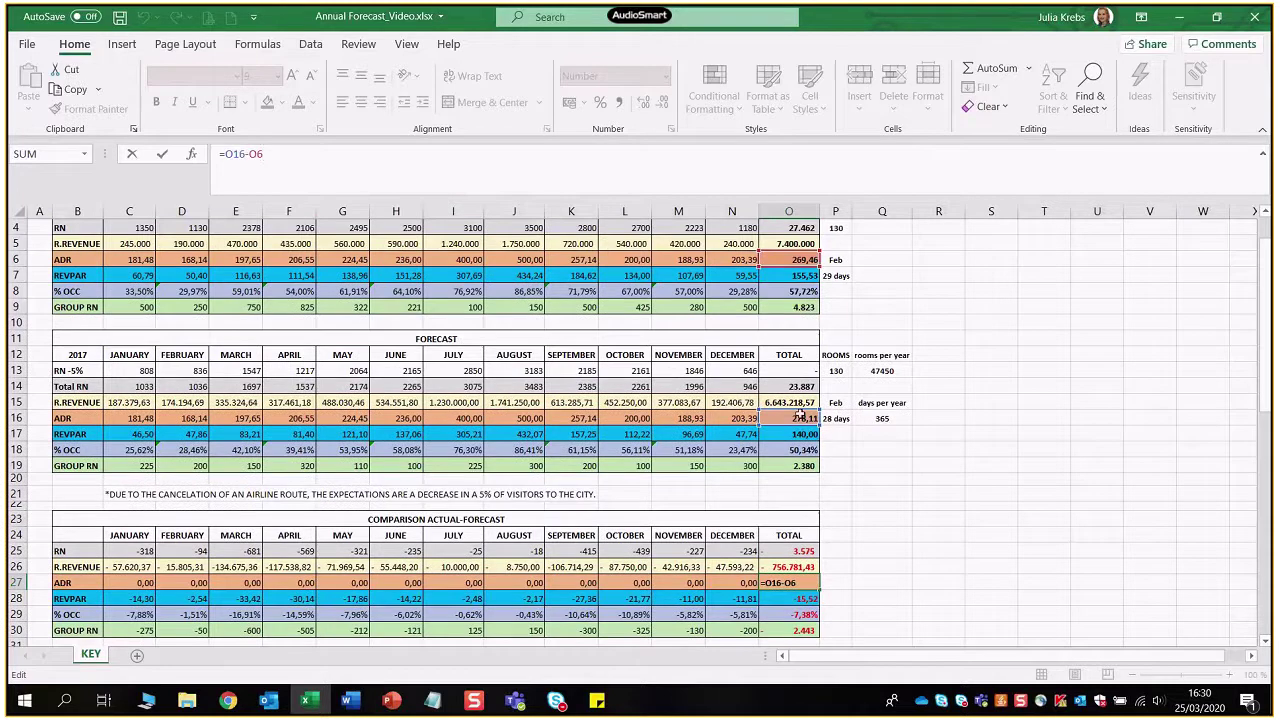
pyautogui.press('Return')
pyautogui.scroll(-1, 837, 473)
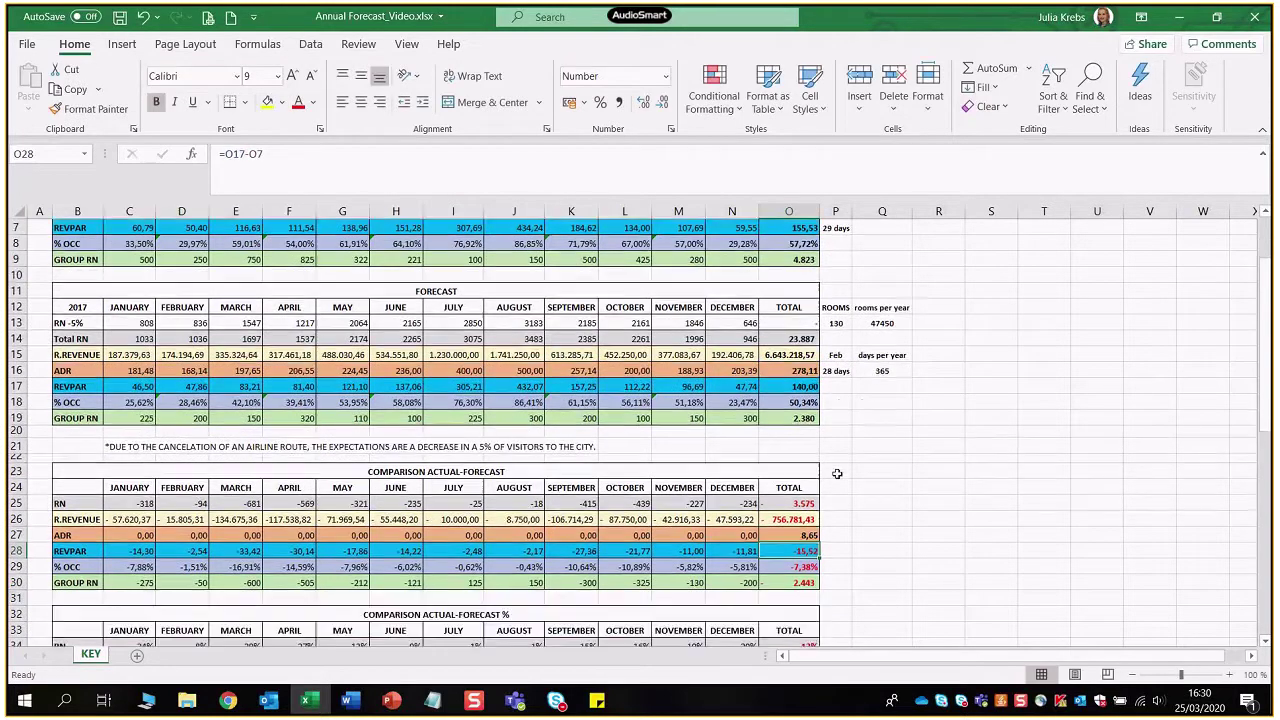
pyautogui.scroll(-1, 837, 473)
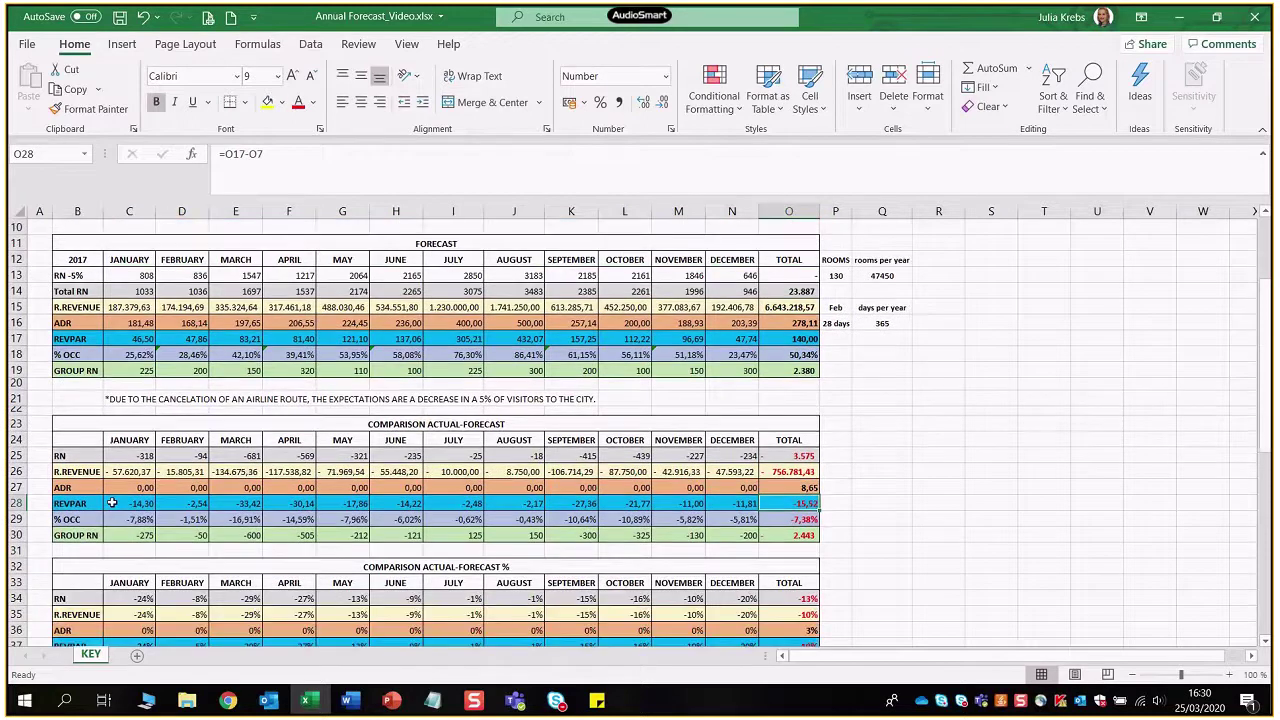
# Re-enter the January RevPAR difference =C17-C7, giving -14,30
pyautogui.click(115, 503)
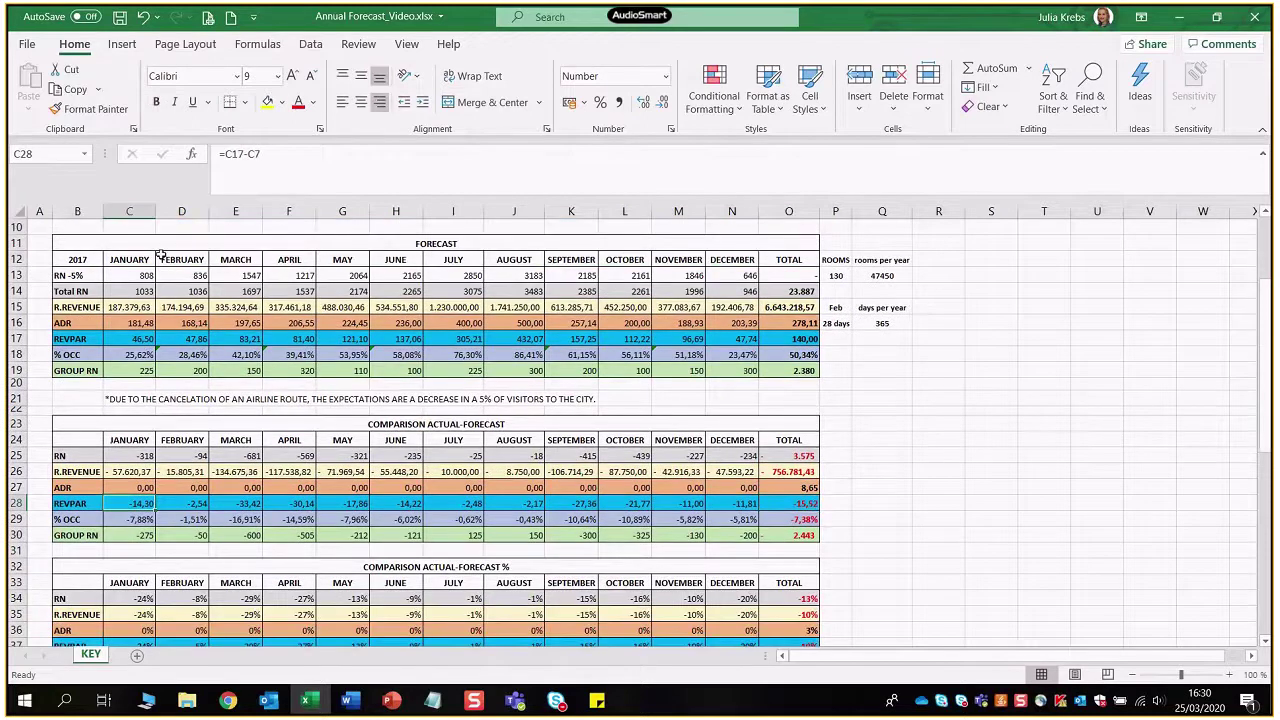
pyautogui.click(281, 156)
pyautogui.scroll(2, 640, 430)
pyautogui.scroll(-2, 180, 452)
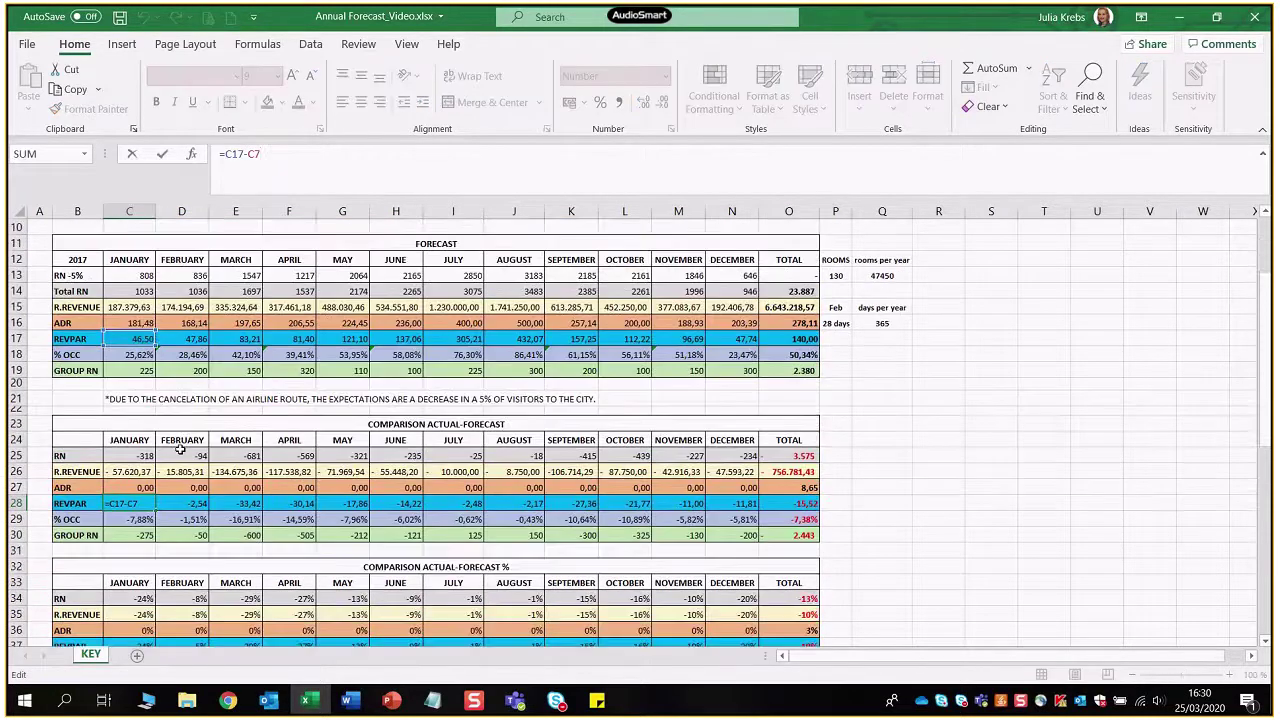
pyautogui.press('Return')
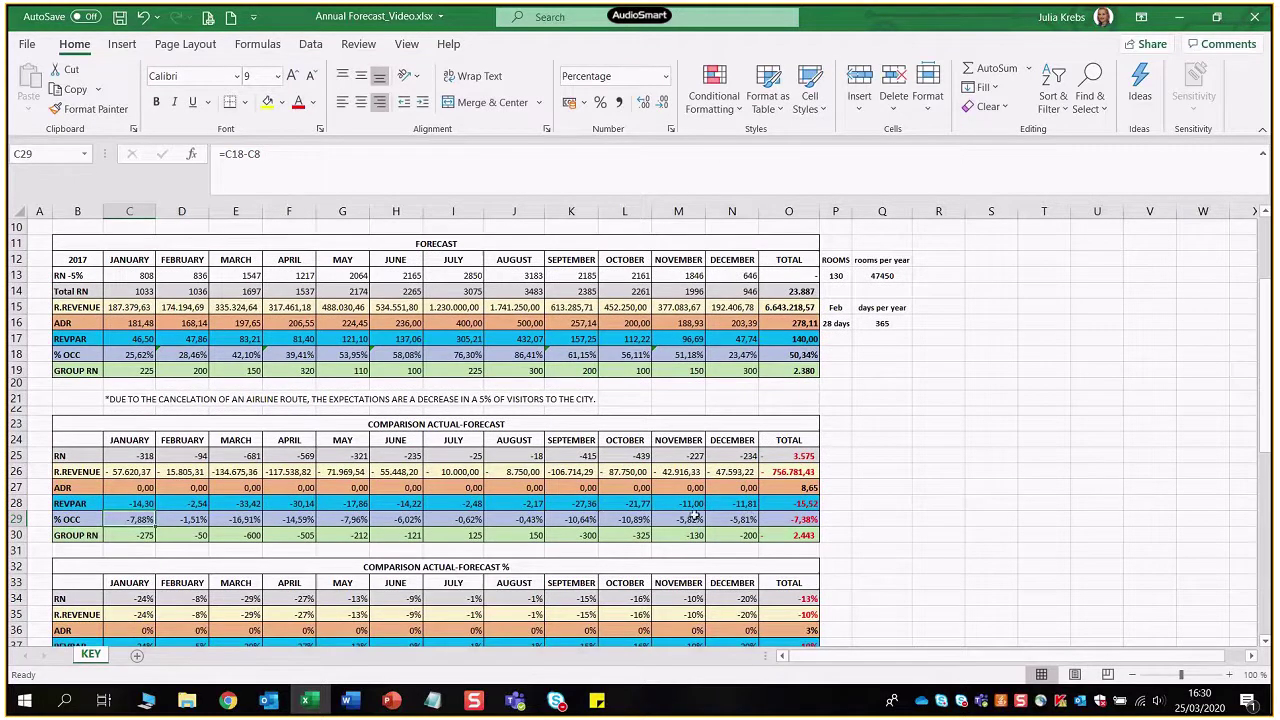
# Select the monthly revenue and RevPAR difference rows, then the RevPAR total in O28
pyautogui.click(130, 472)
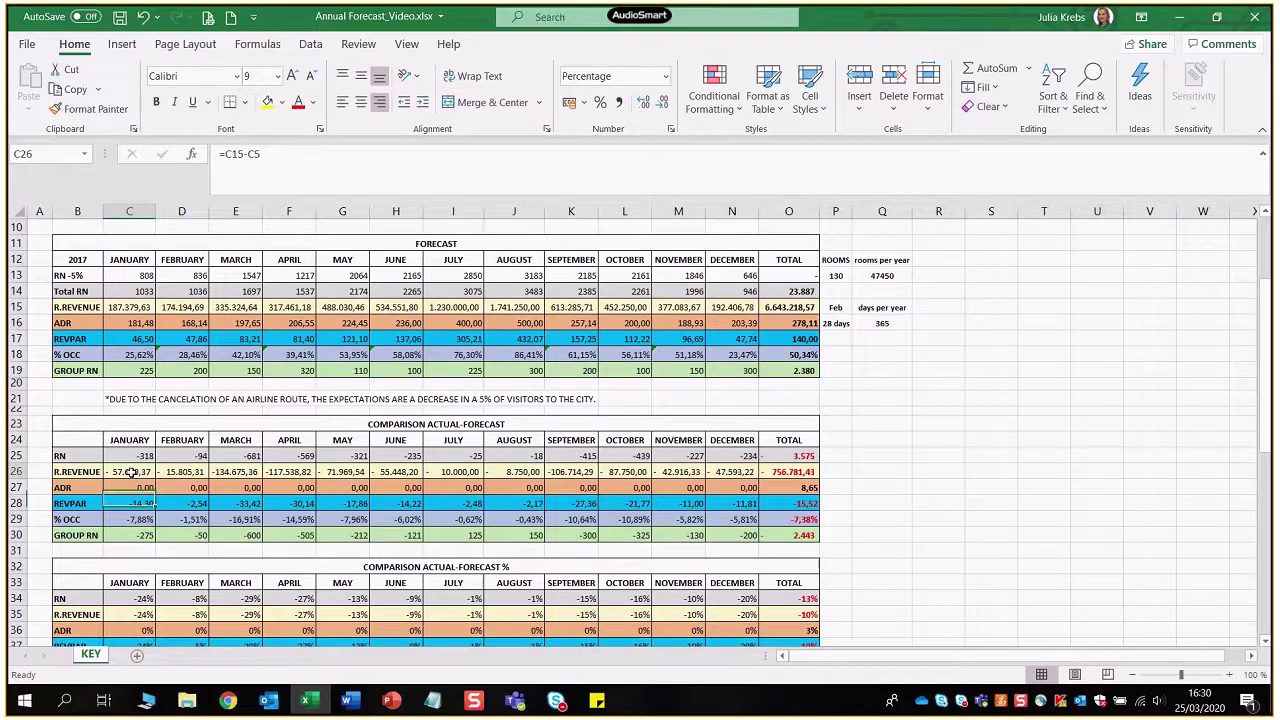
pyautogui.moveTo(130, 472); pyautogui.dragTo(745, 472)
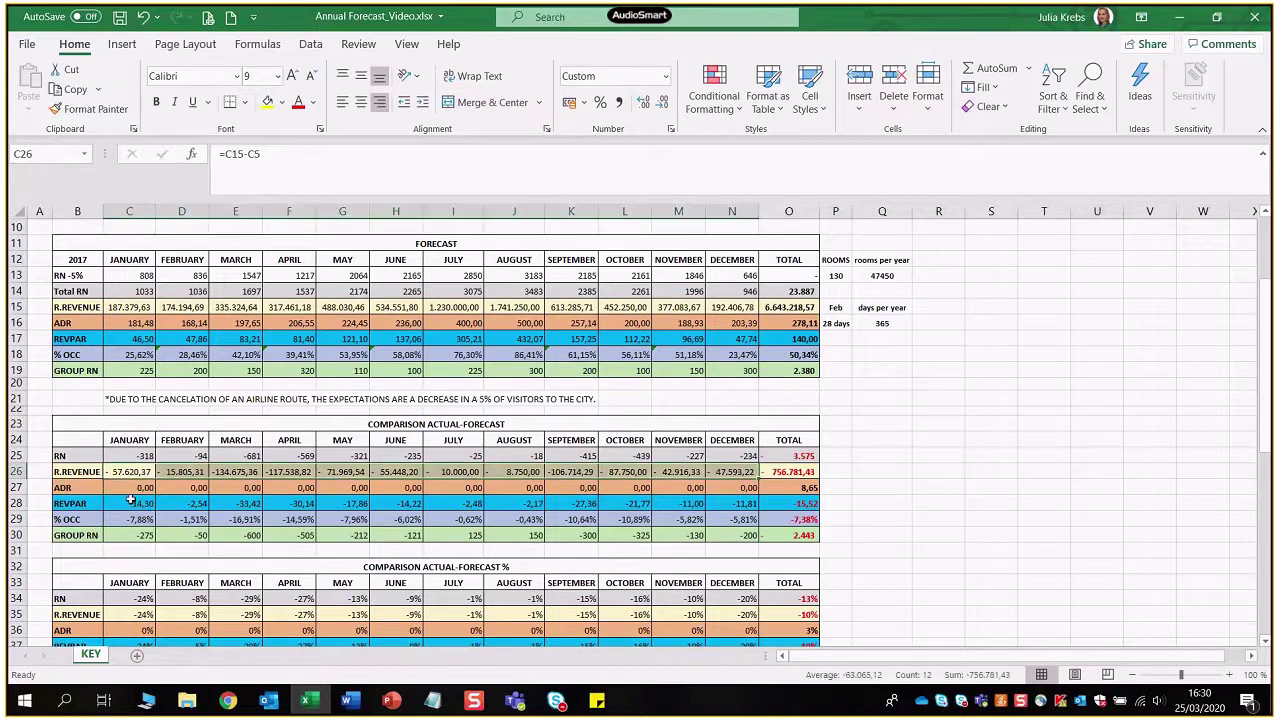
pyautogui.moveTo(130, 503); pyautogui.dragTo(752, 503)
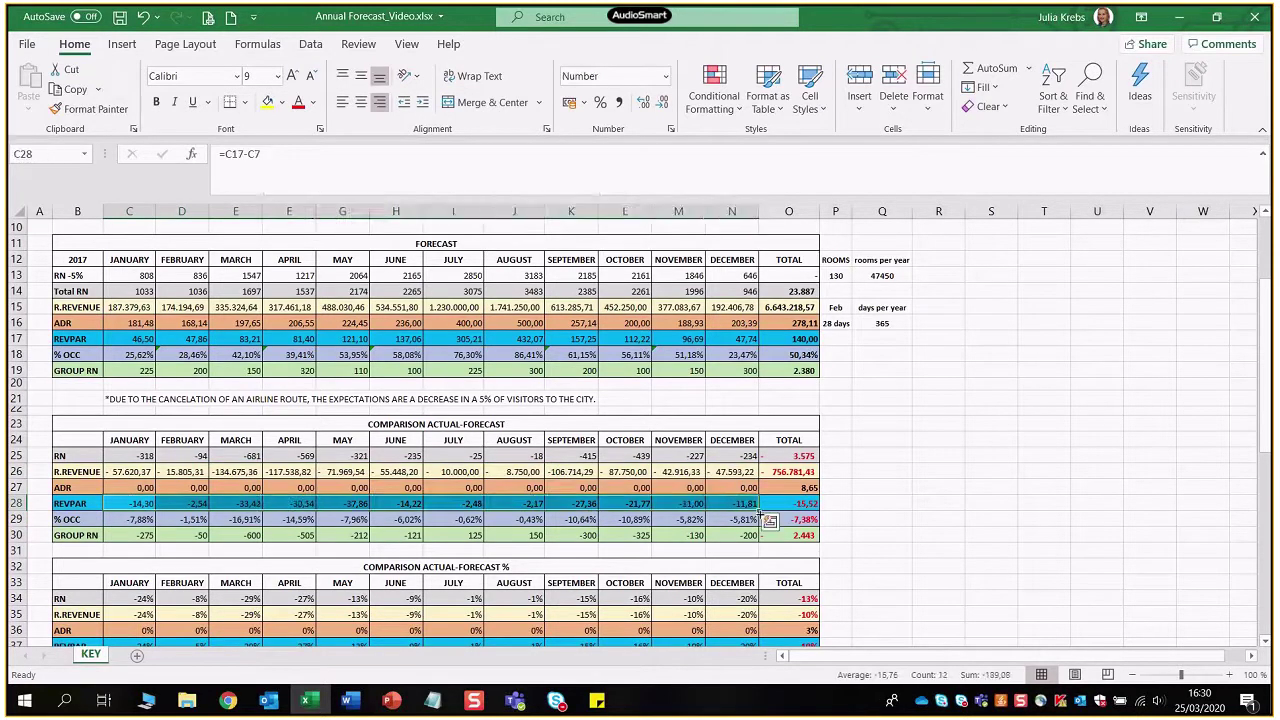
pyautogui.click(799, 503)
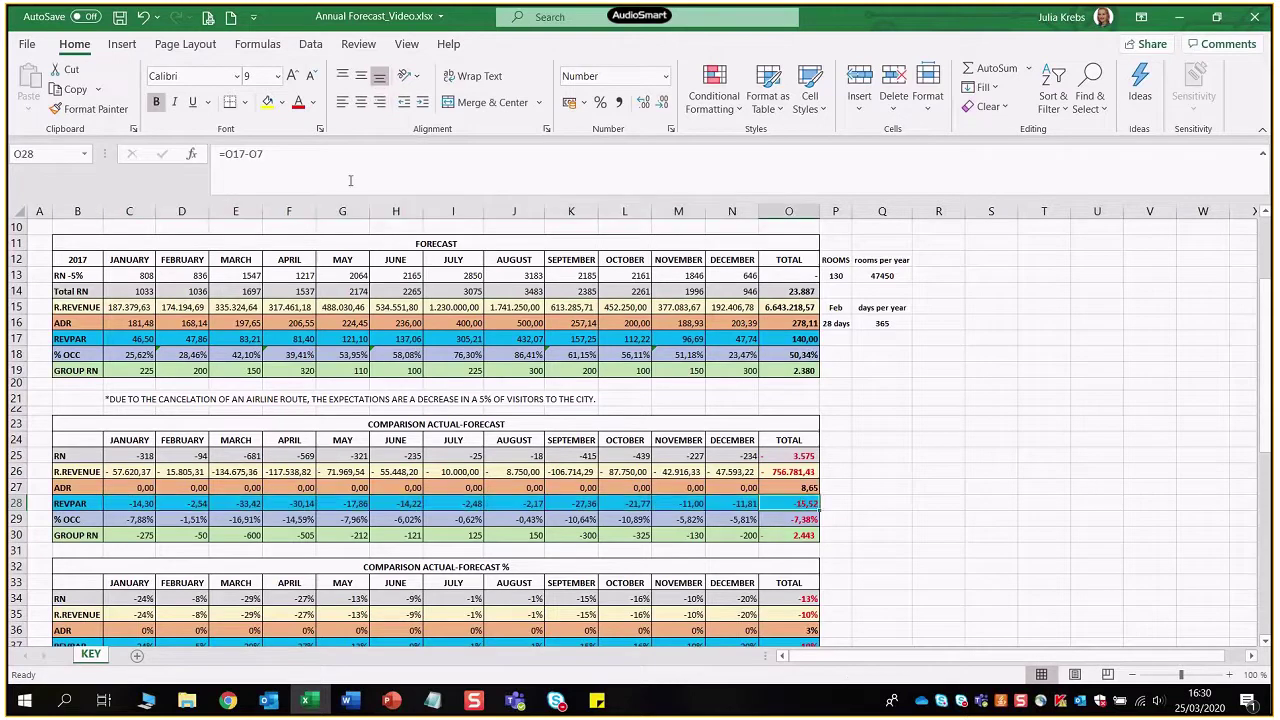
pyautogui.scroll(1, 864, 405)
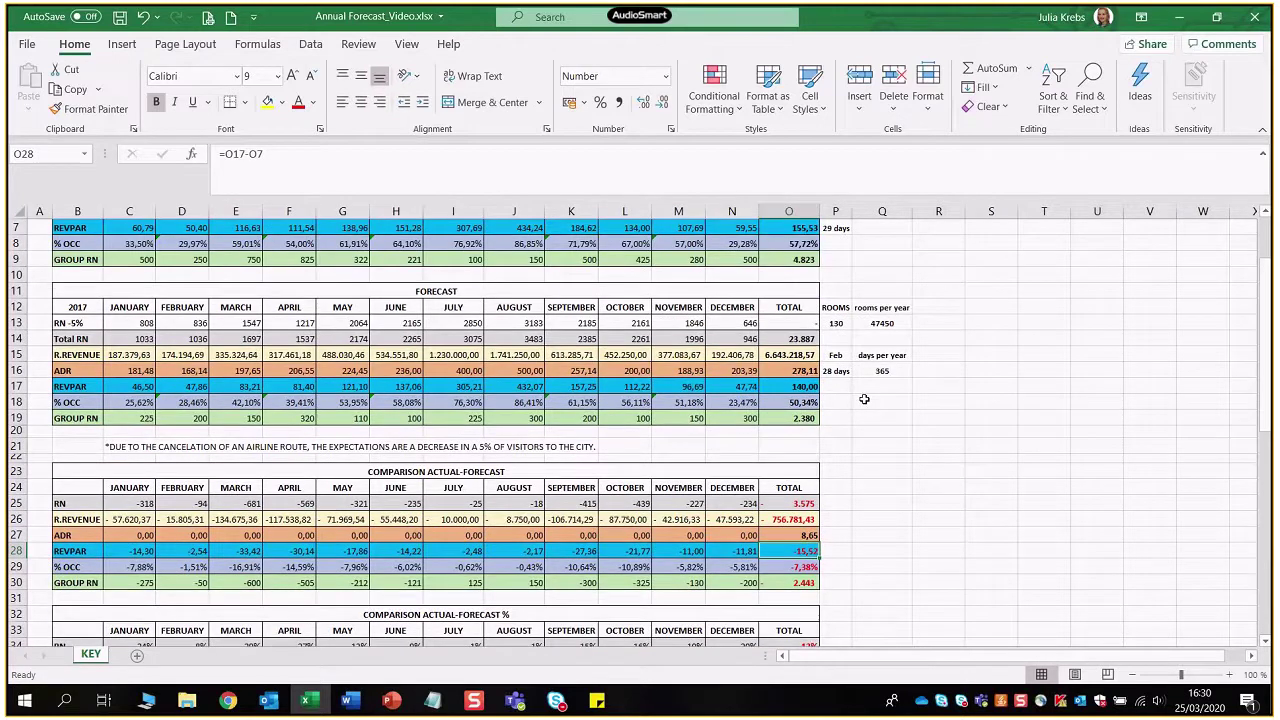
# Re-enter the RevPAR total difference (=O17-O7, -15,52) and January occupancy difference (=C18-C8, -7,88%)
pyautogui.press('F2')
pyautogui.scroll(-1, 789, 395)
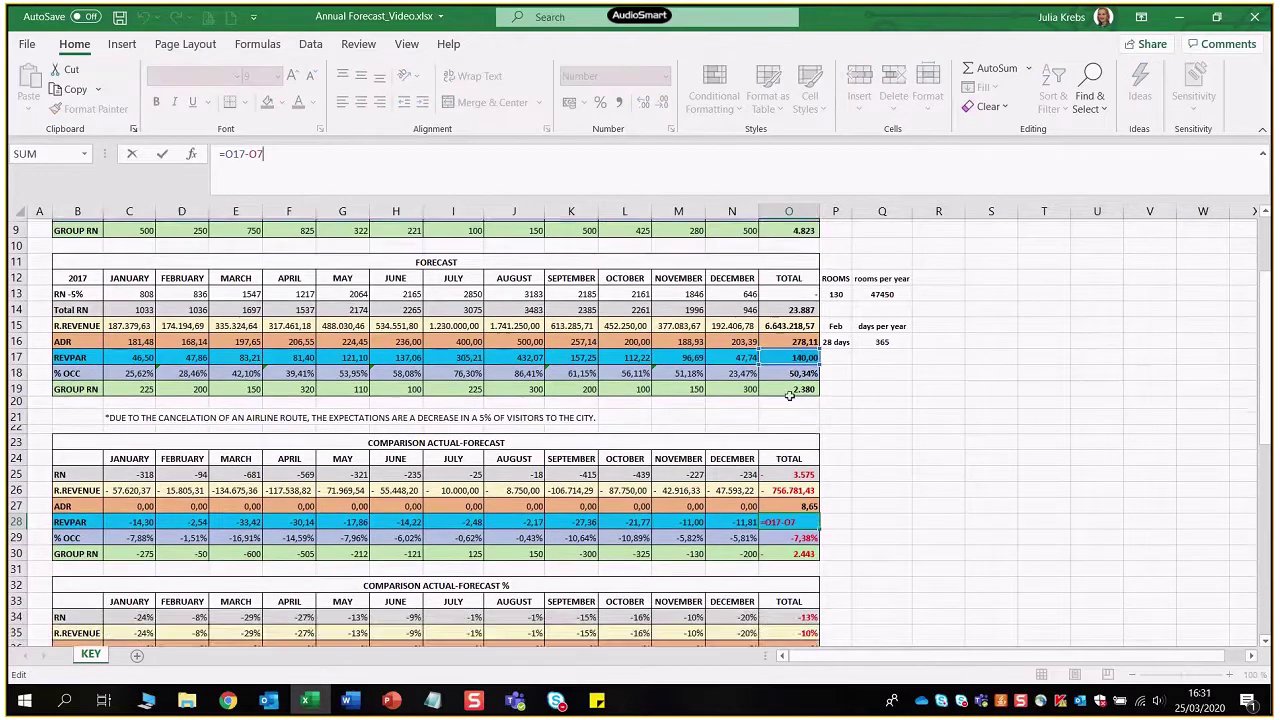
pyautogui.press('Return')
pyautogui.scroll(-1, 778, 410)
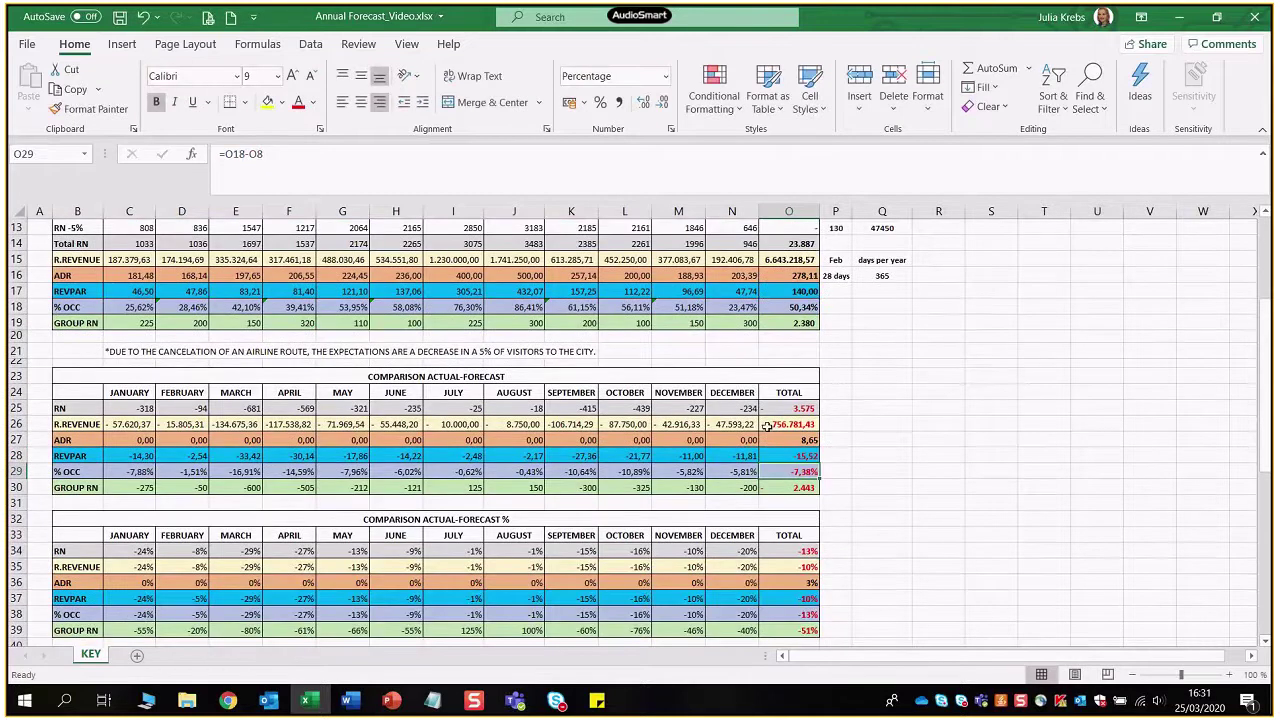
pyautogui.click(123, 471)
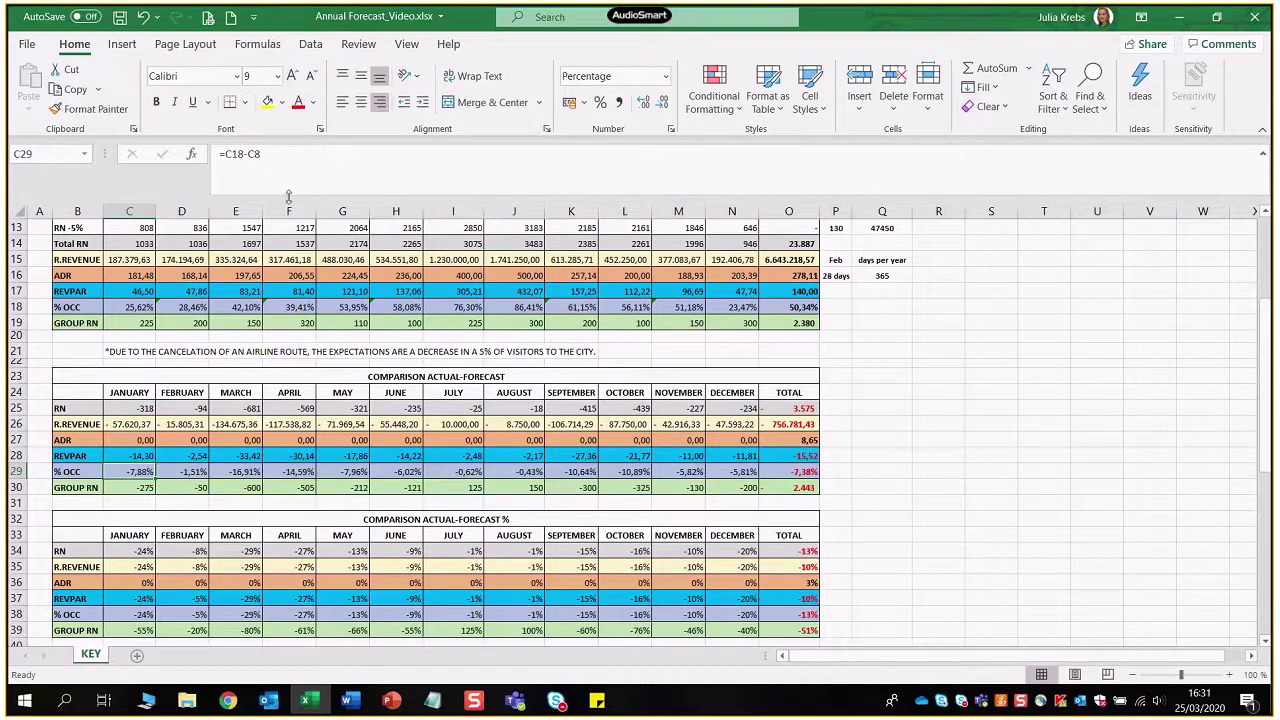
pyautogui.press('F2')
pyautogui.scroll(1, 228, 323)
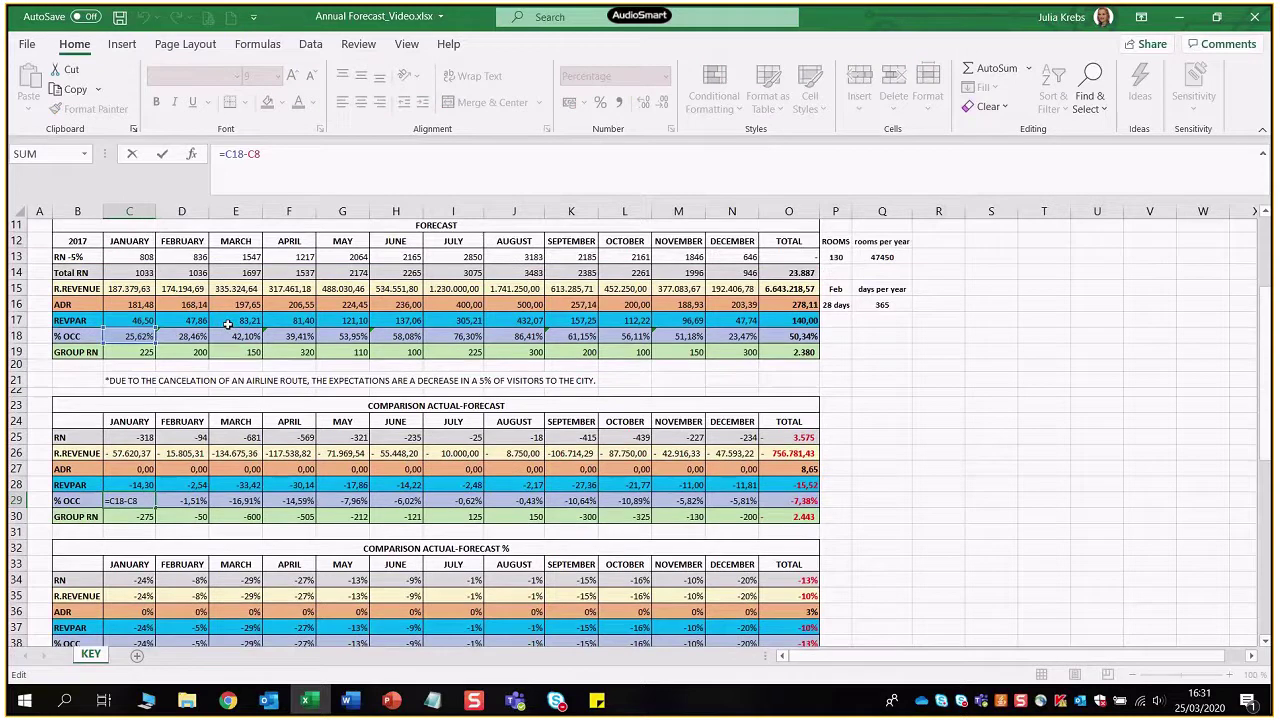
pyautogui.scroll(2, 228, 323)
pyautogui.scroll(-2, 180, 496)
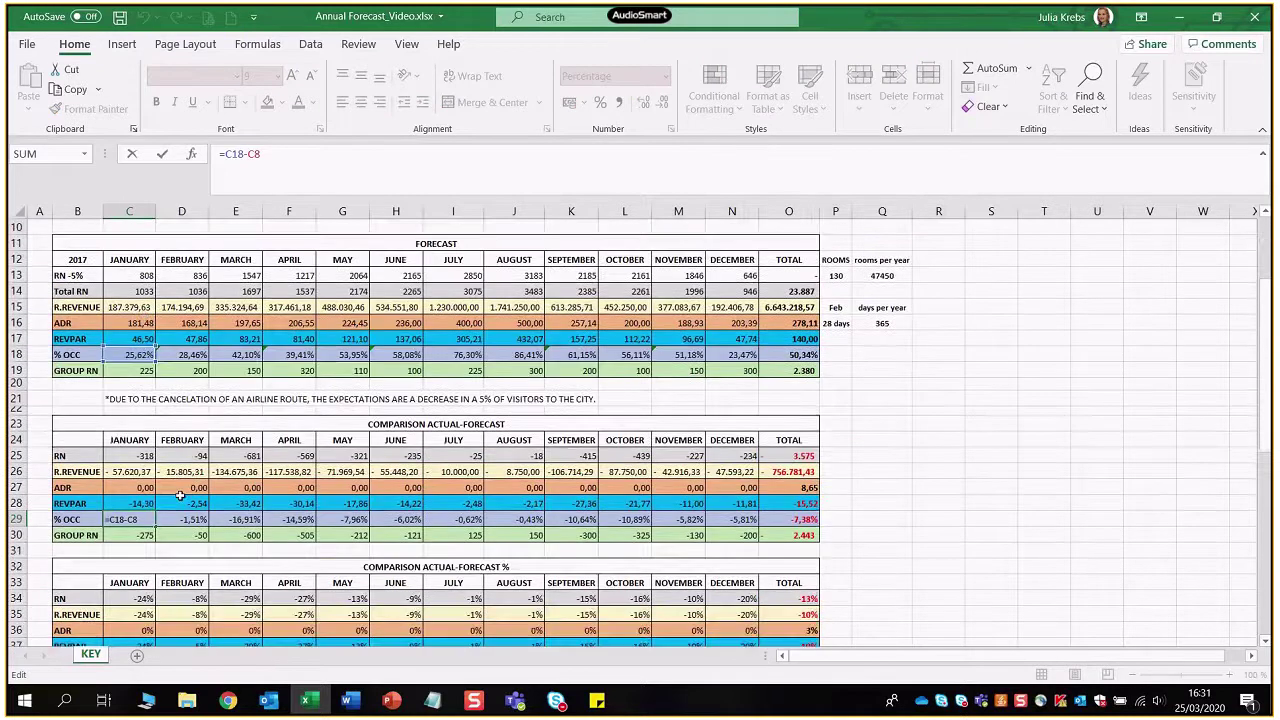
pyautogui.press('Return')
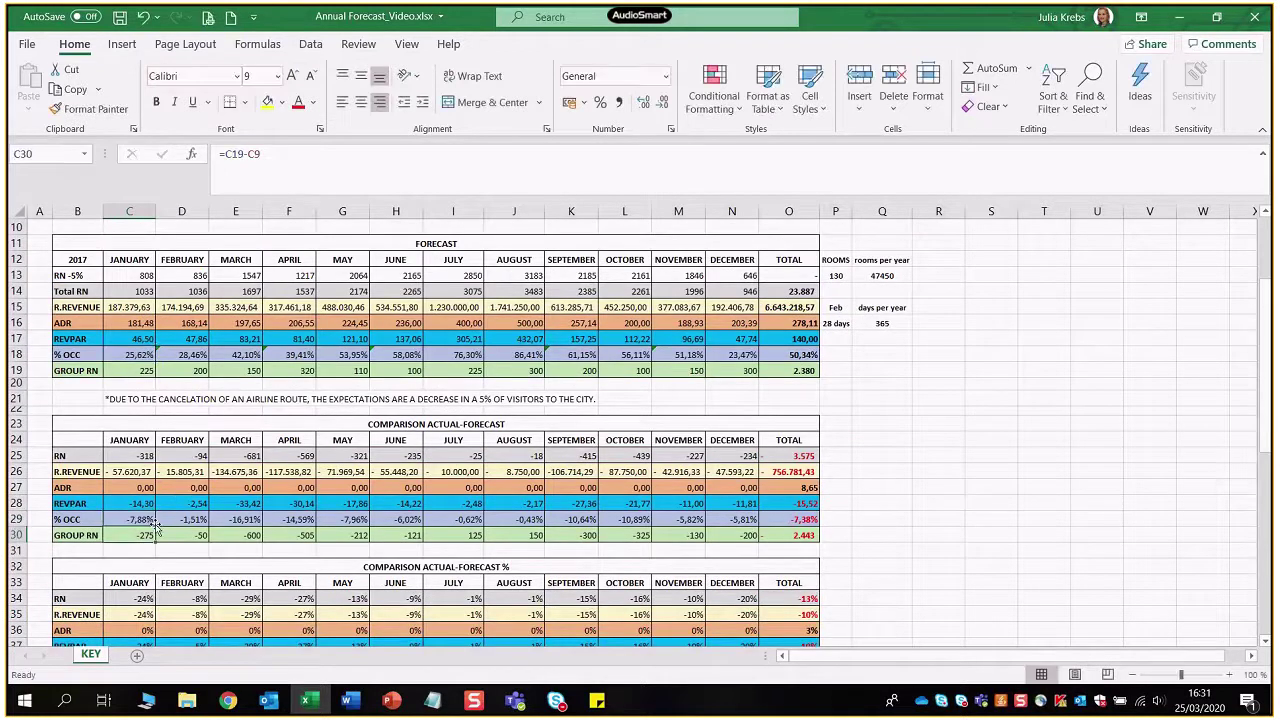
# Review the RN, occupancy and GROUP RN difference rows, checking January group RN =C19-C9 (-275)
pyautogui.moveTo(135, 456); pyautogui.dragTo(737, 456)
pyautogui.moveTo(135, 519); pyautogui.dragTo(740, 520)
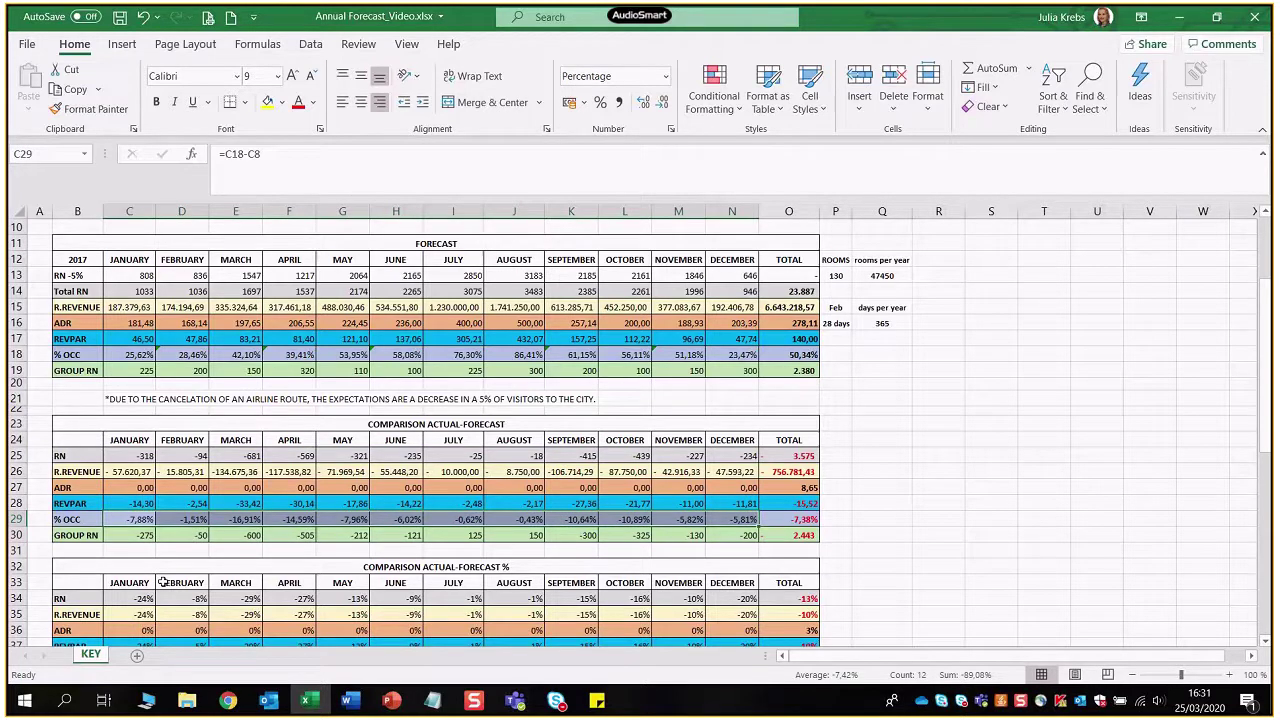
pyautogui.moveTo(135, 535); pyautogui.dragTo(740, 535)
pyautogui.scroll(3, 383, 458)
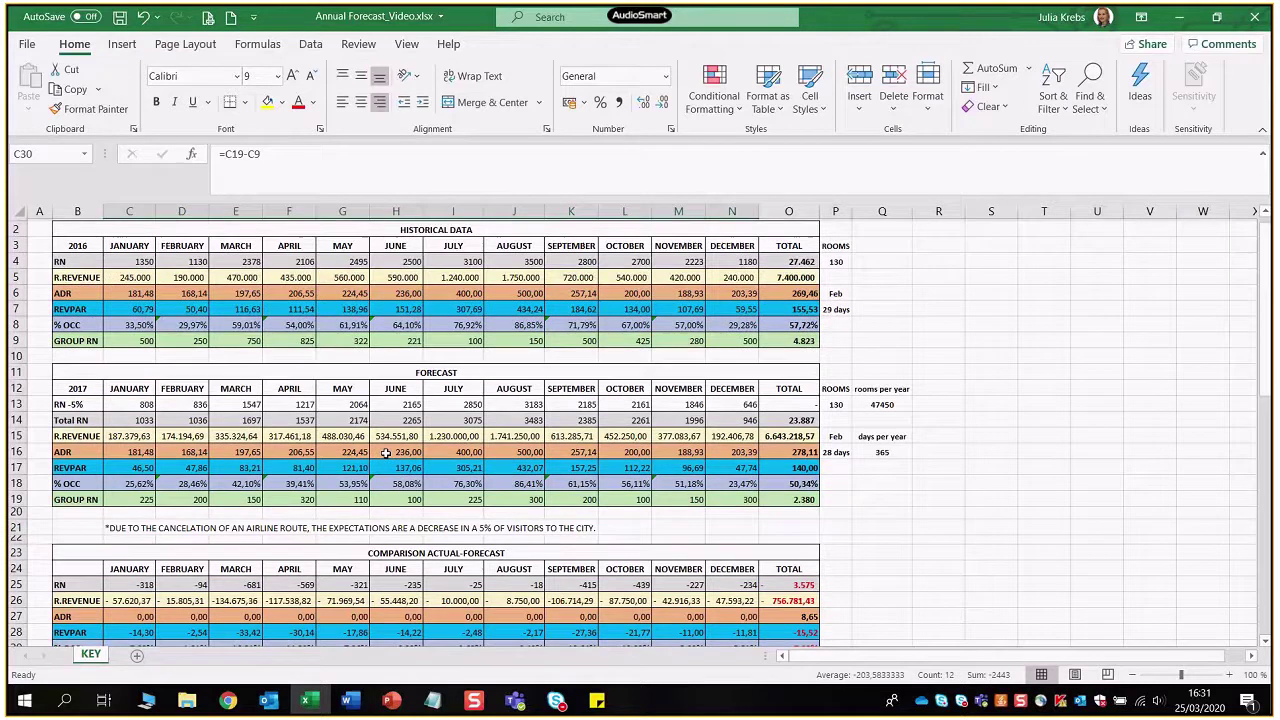
pyautogui.click(137, 348)
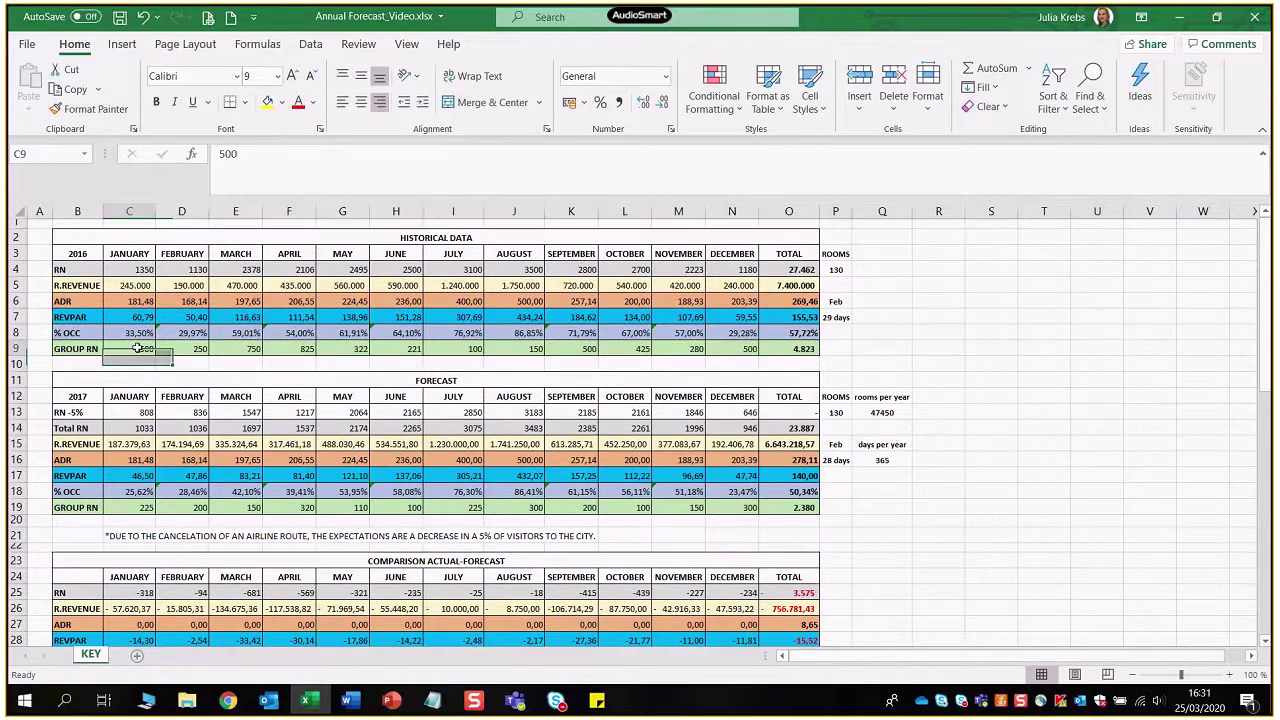
pyautogui.click(130, 507)
pyautogui.scroll(-3, 272, 515)
pyautogui.click(150, 536)
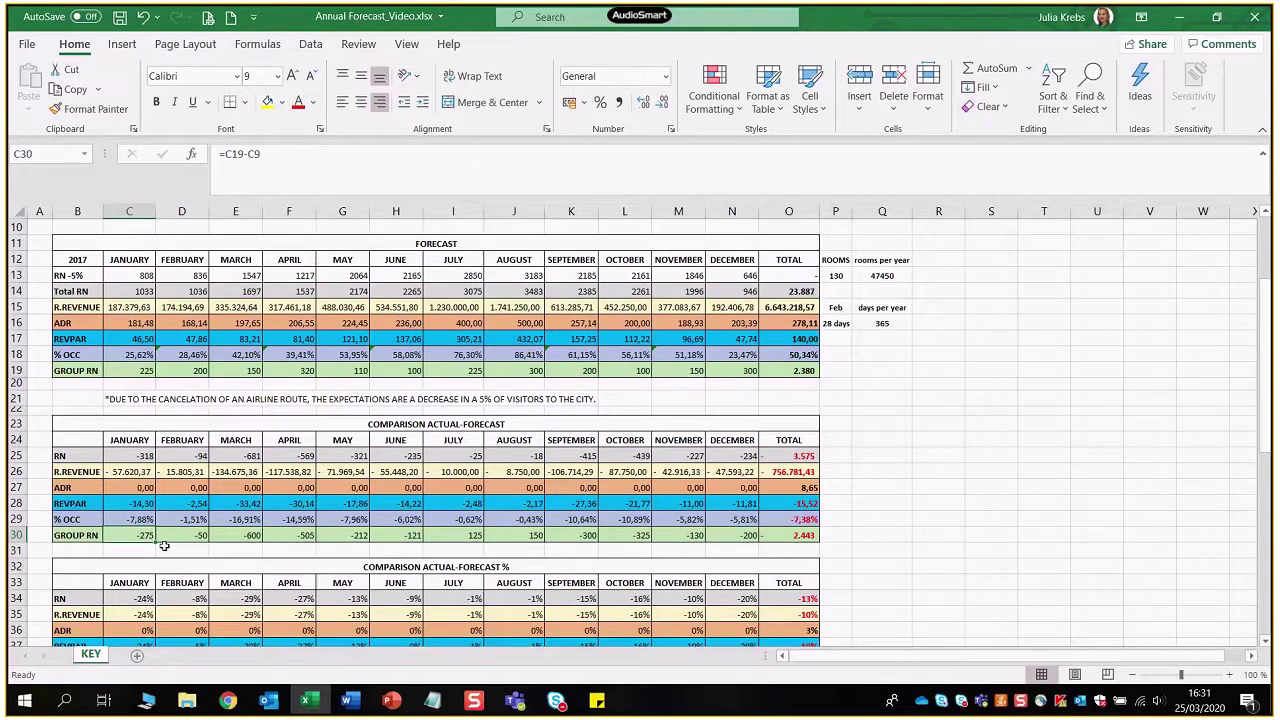
# Re-enter the yearly GROUP RN difference =O19-O9, showing -2.443
pyautogui.doubleClick(779, 541)
pyautogui.scroll(2, 882, 439)
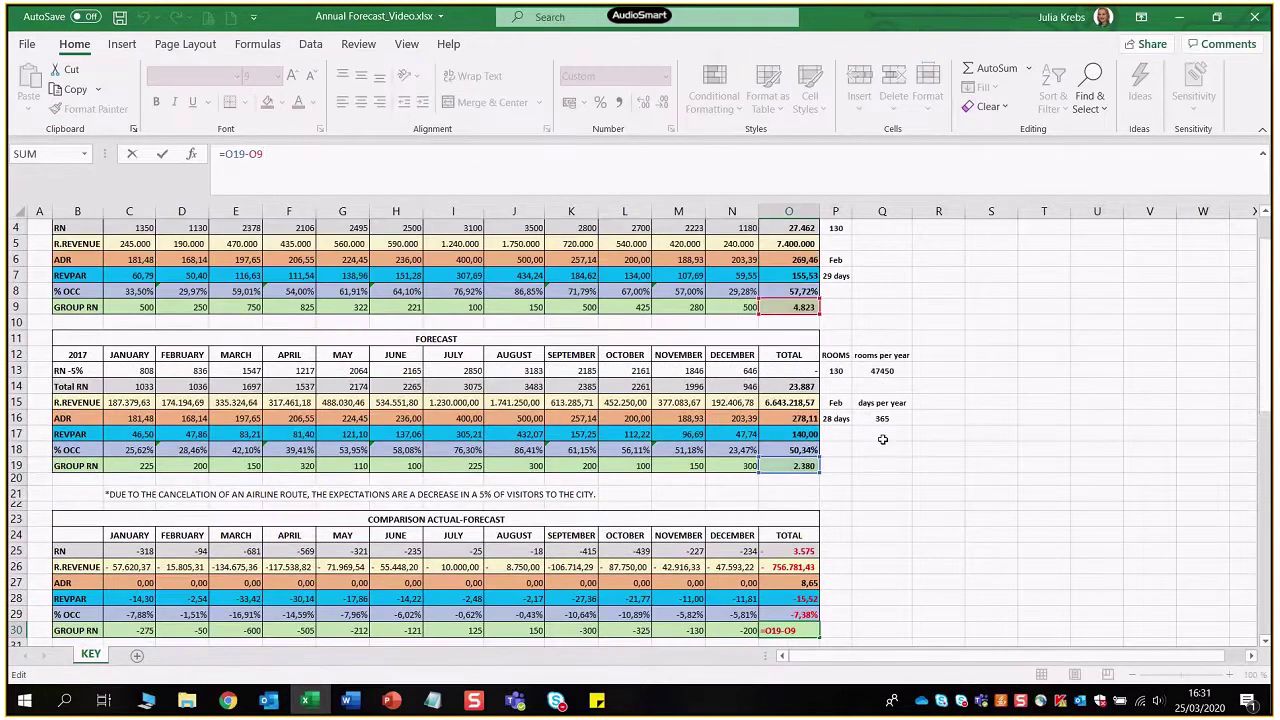
pyautogui.scroll(-2, 793, 503)
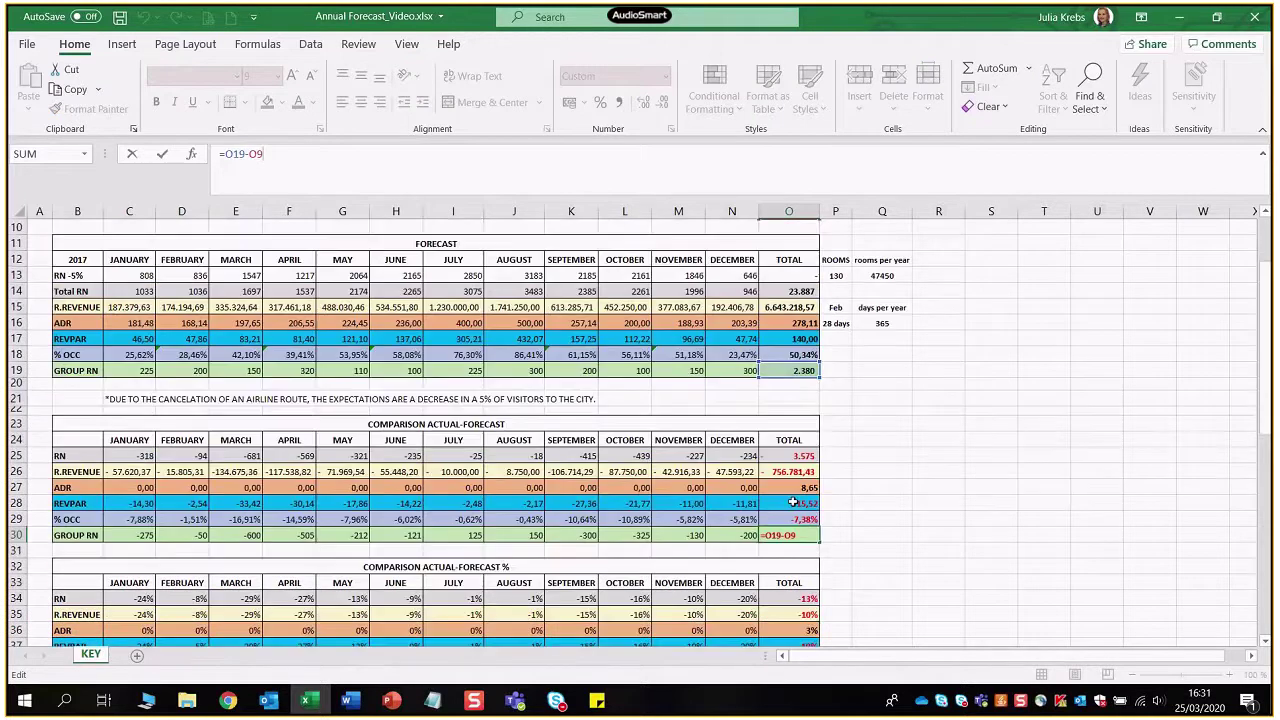
pyautogui.press('Return')
pyautogui.scroll(-1, 846, 496)
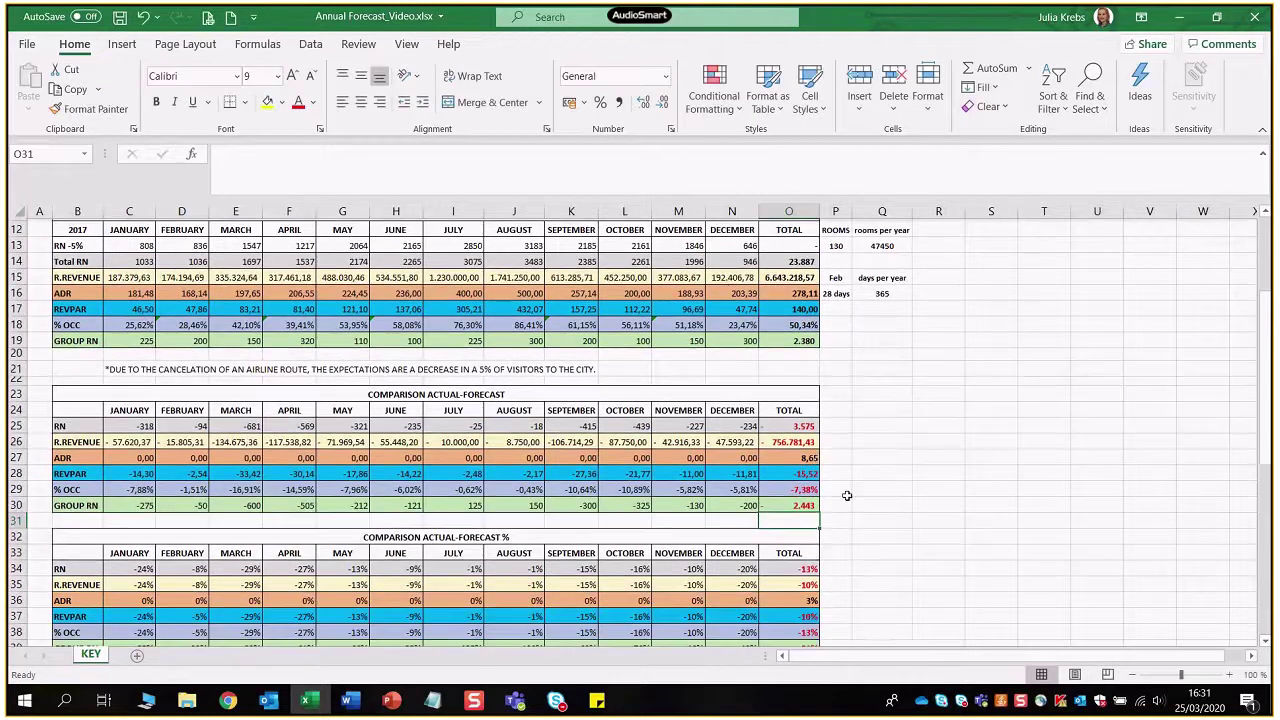
pyautogui.scroll(-2, 846, 496)
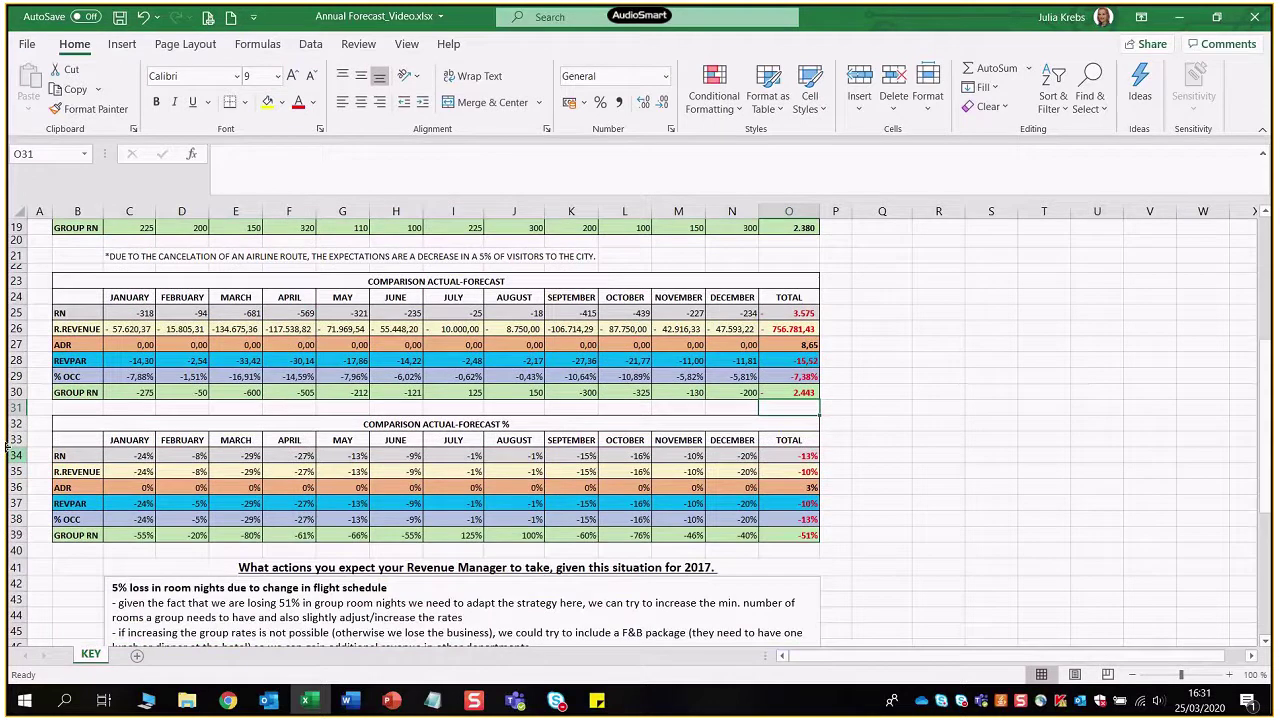
pyautogui.moveTo(100, 424); pyautogui.dragTo(652, 538)
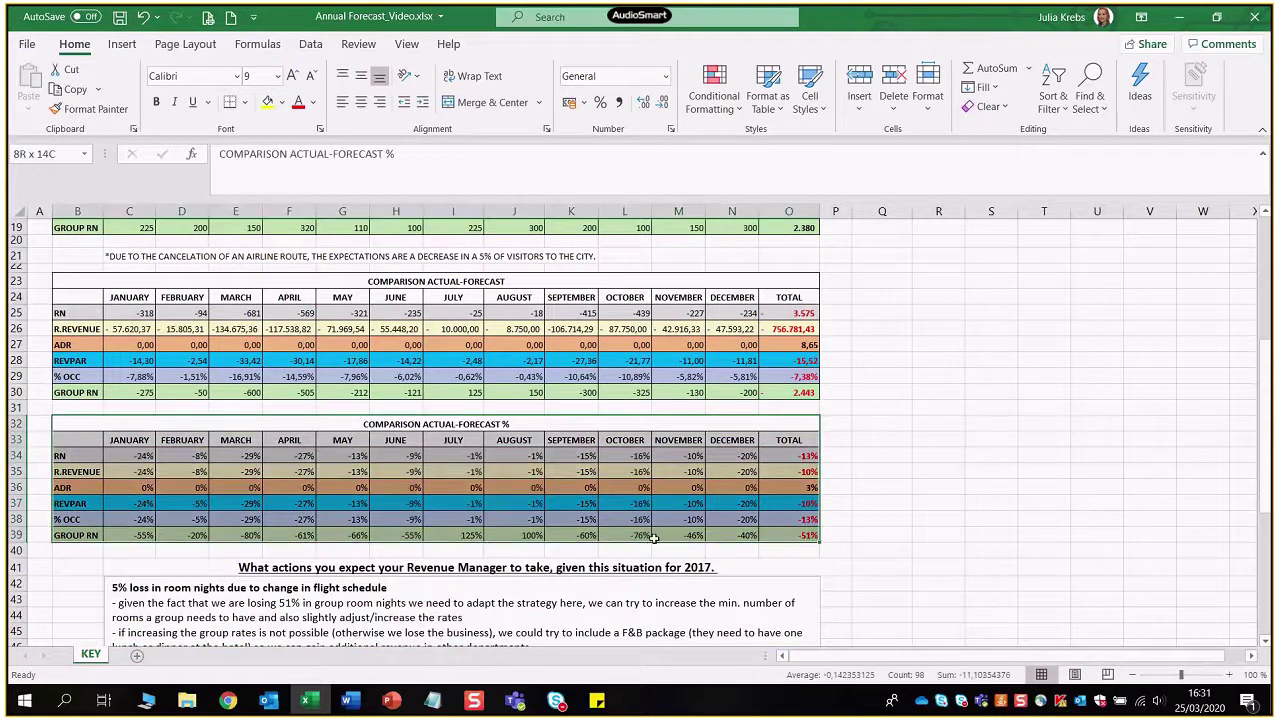
pyautogui.click(914, 487)
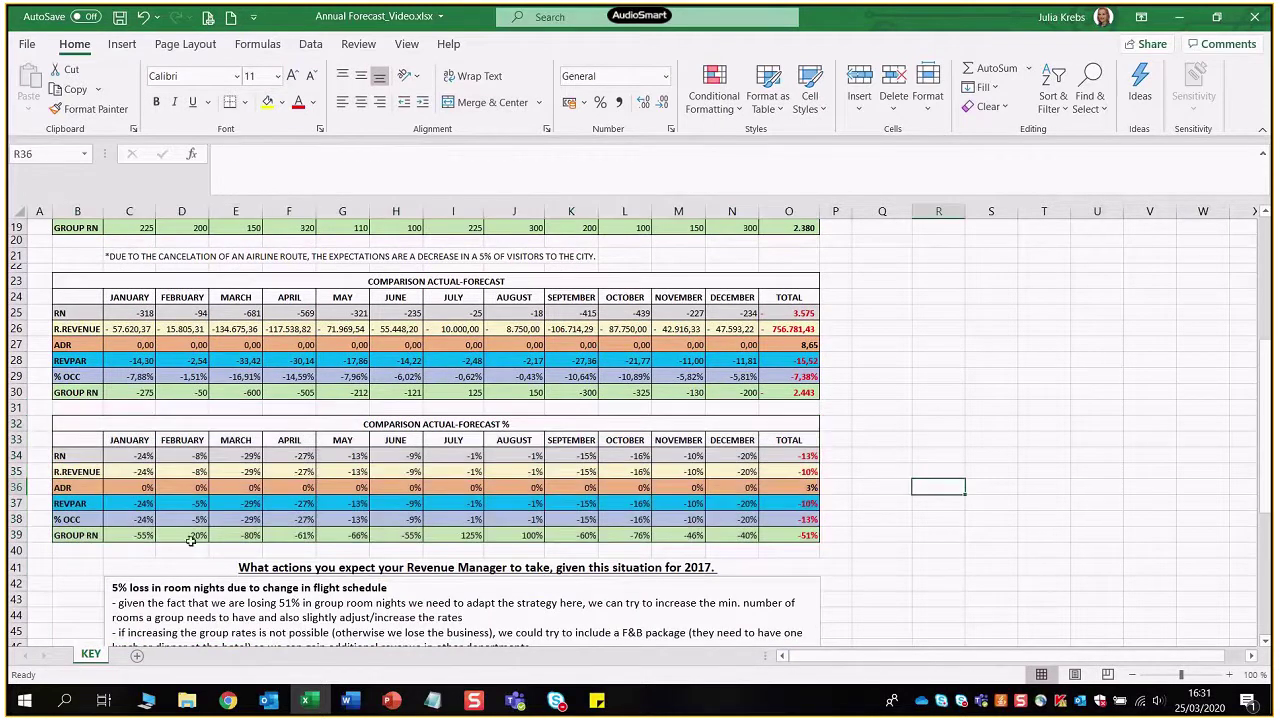
pyautogui.click(15, 313)
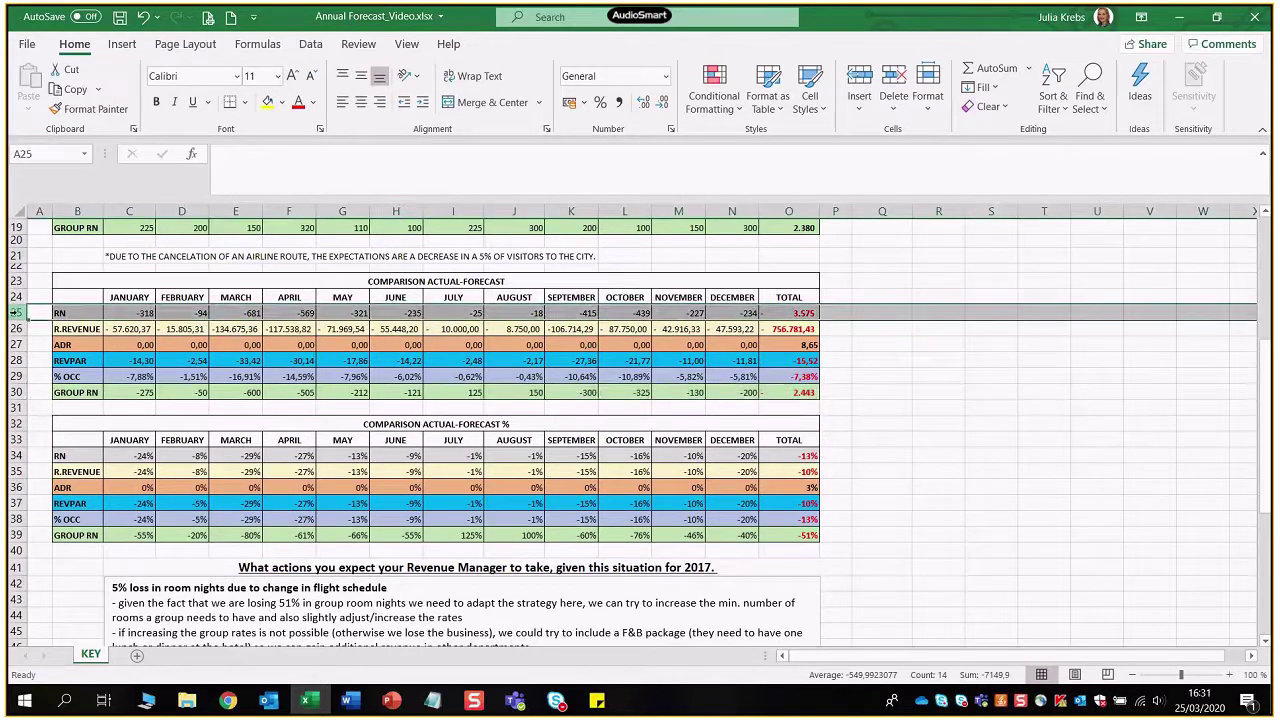
pyautogui.click(15, 455)
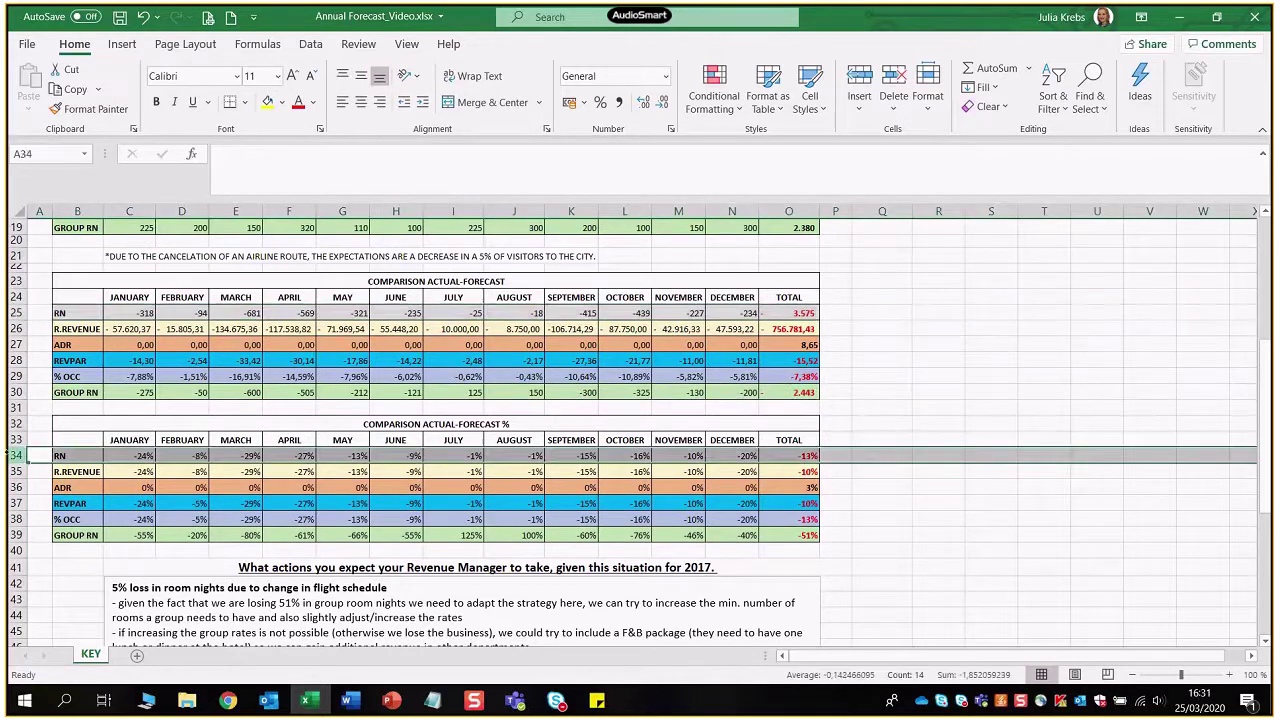
pyautogui.click(15, 503)
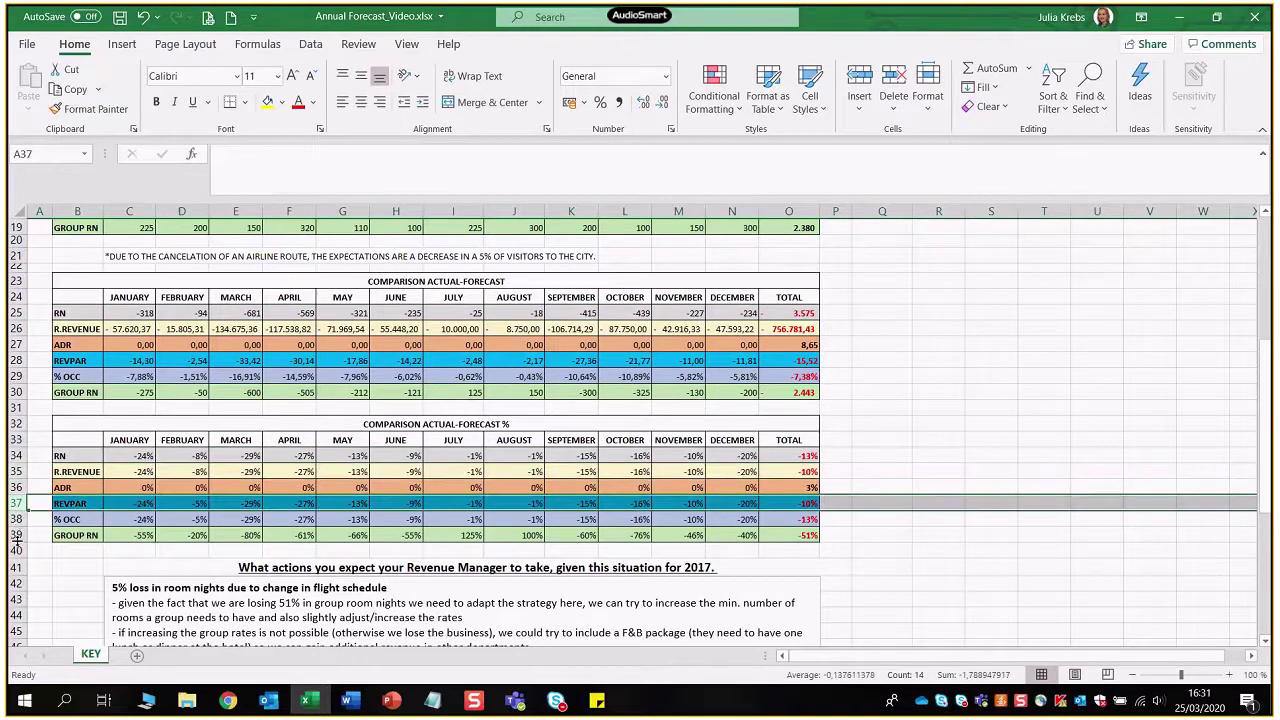
pyautogui.click(15, 535)
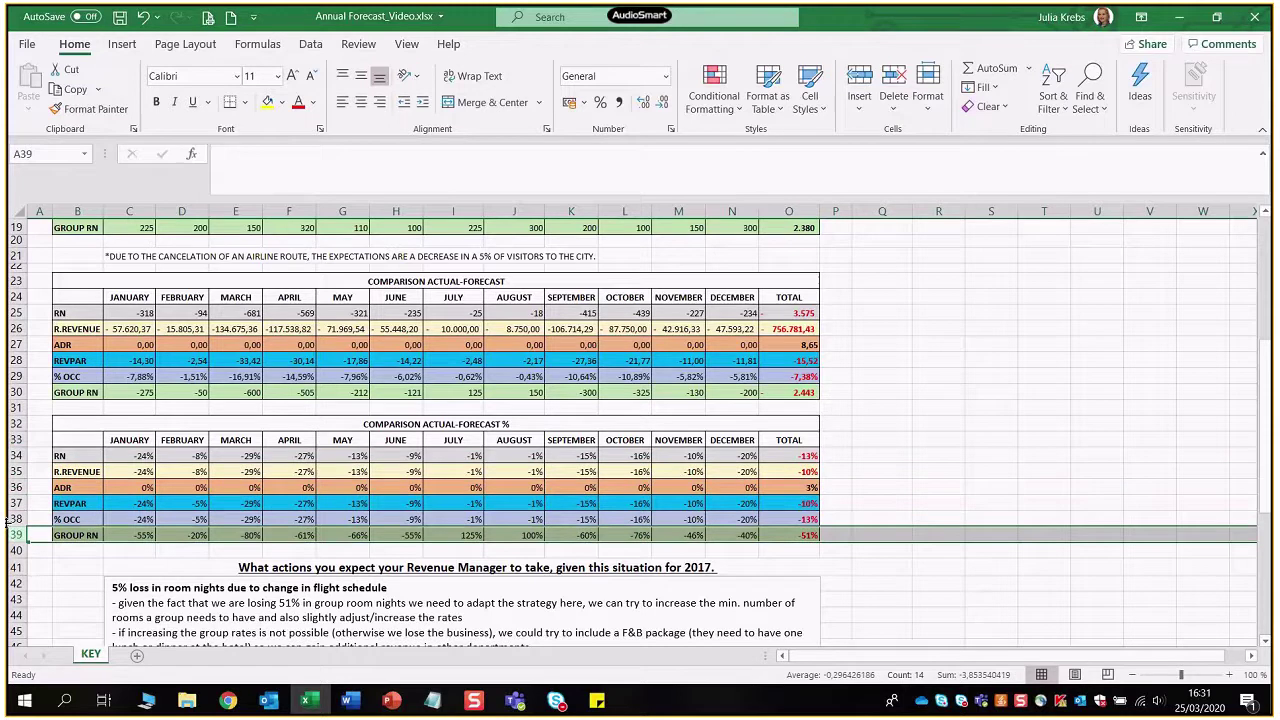
pyautogui.click(141, 456)
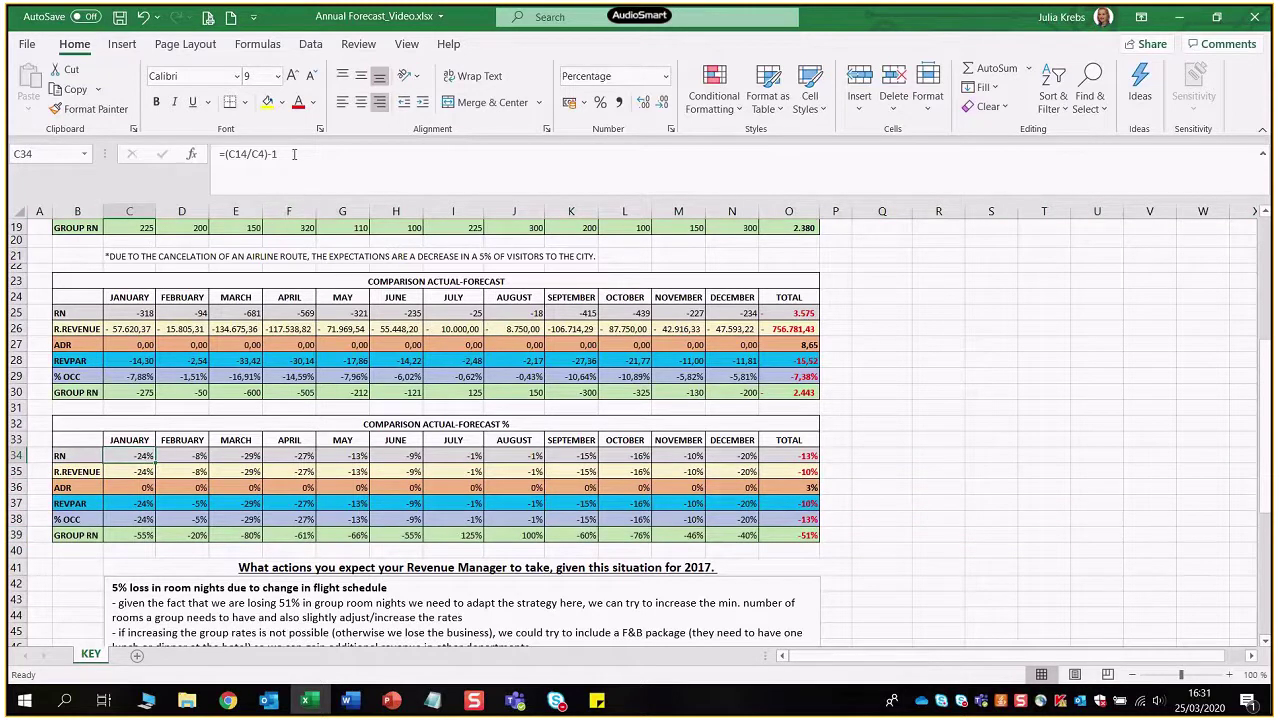
pyautogui.click(292, 185)
pyautogui.scroll(1, 283, 373)
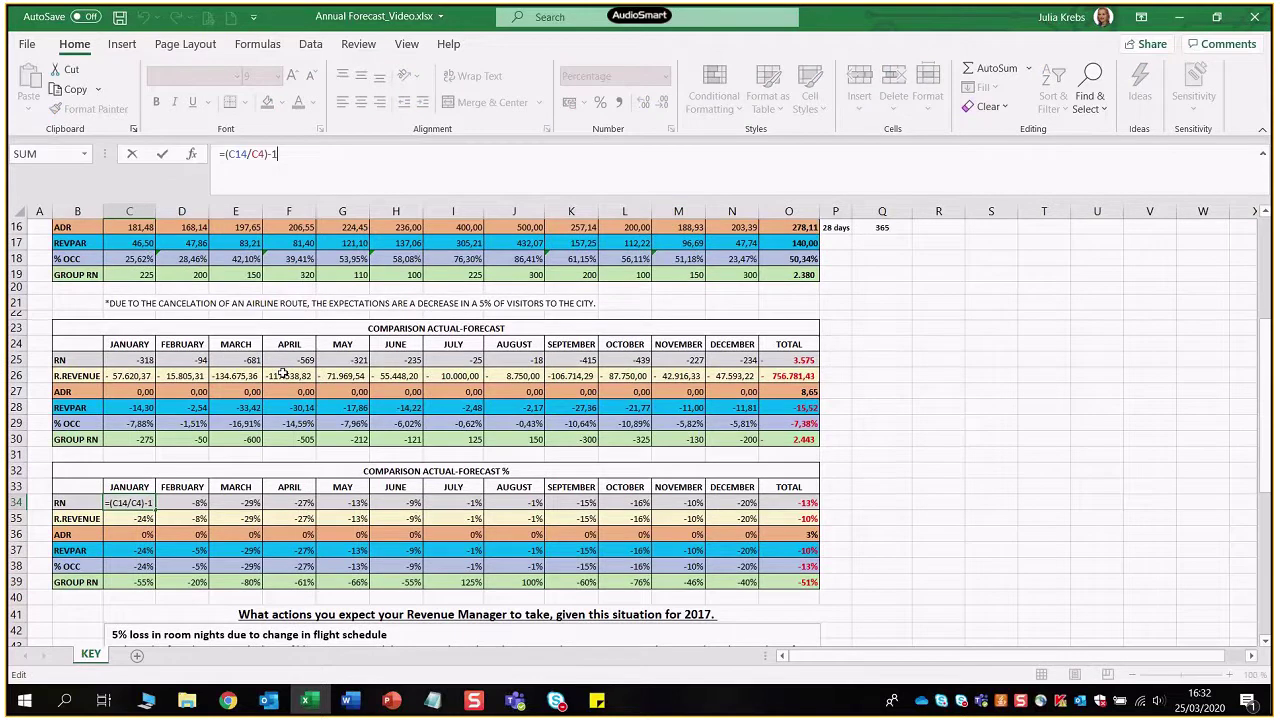
pyautogui.scroll(2, 143, 287)
pyautogui.scroll(2, 196, 307)
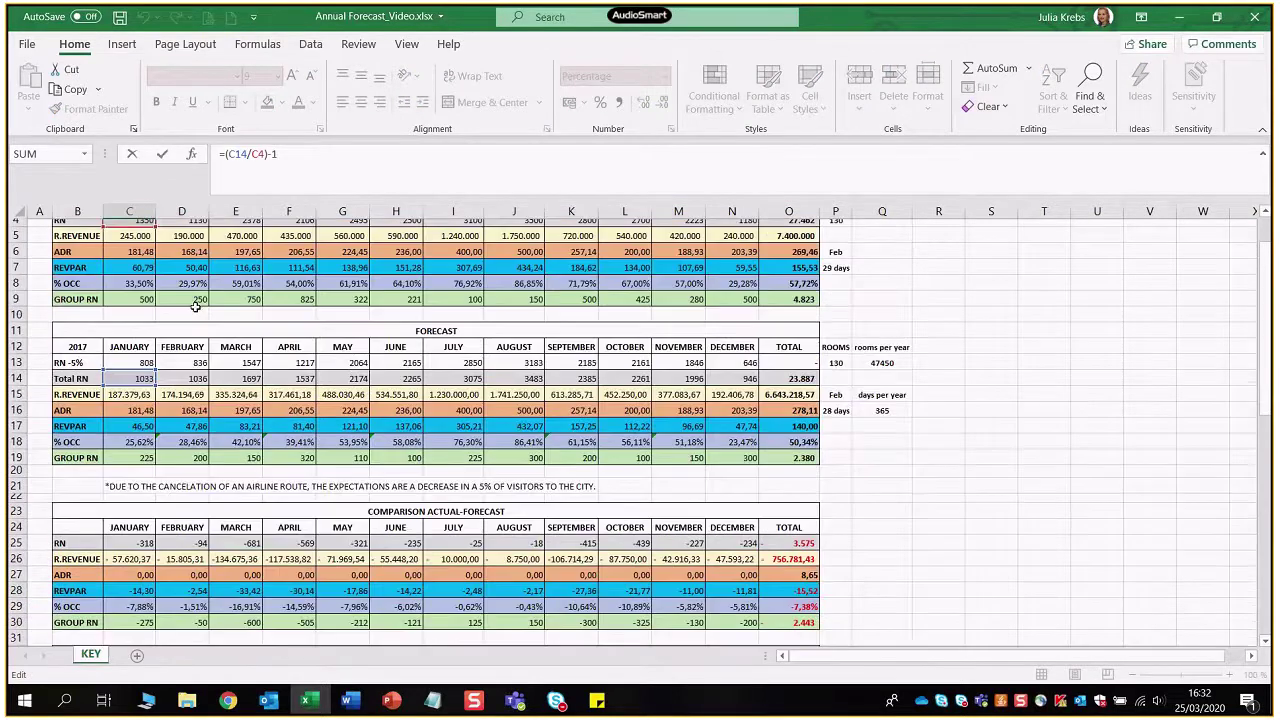
pyautogui.scroll(1, 196, 307)
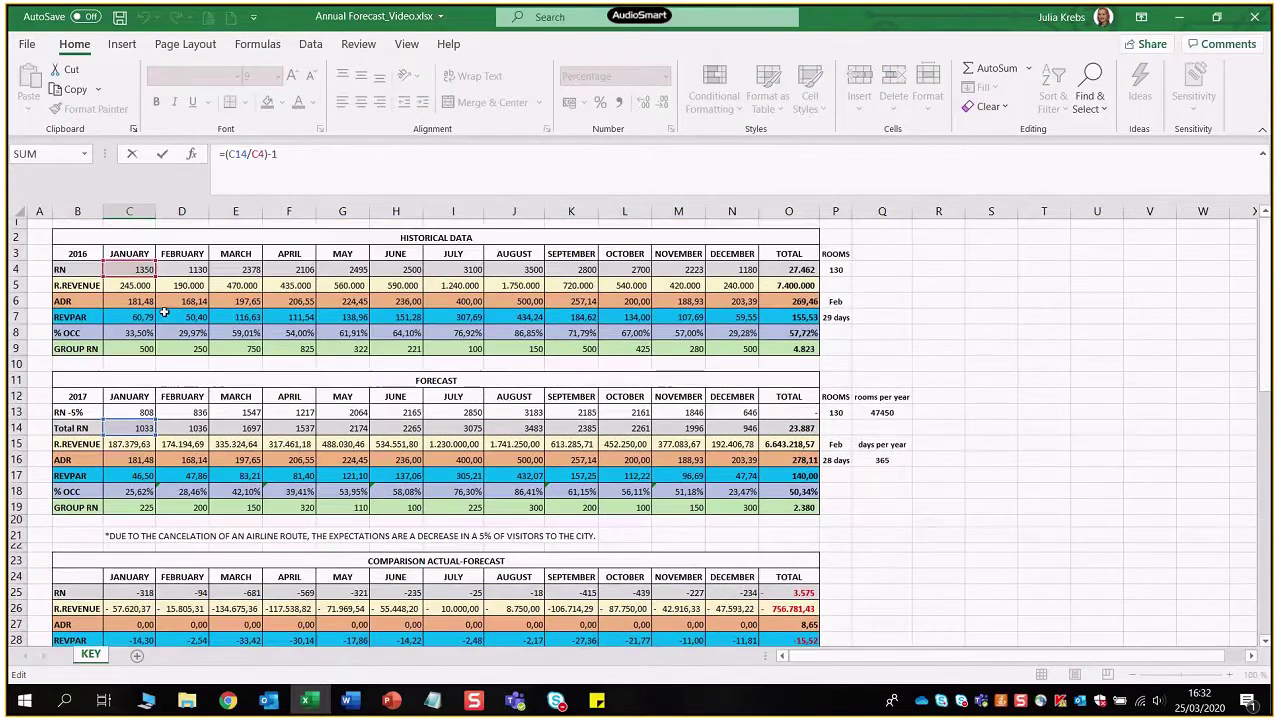
pyautogui.scroll(-4, 196, 307)
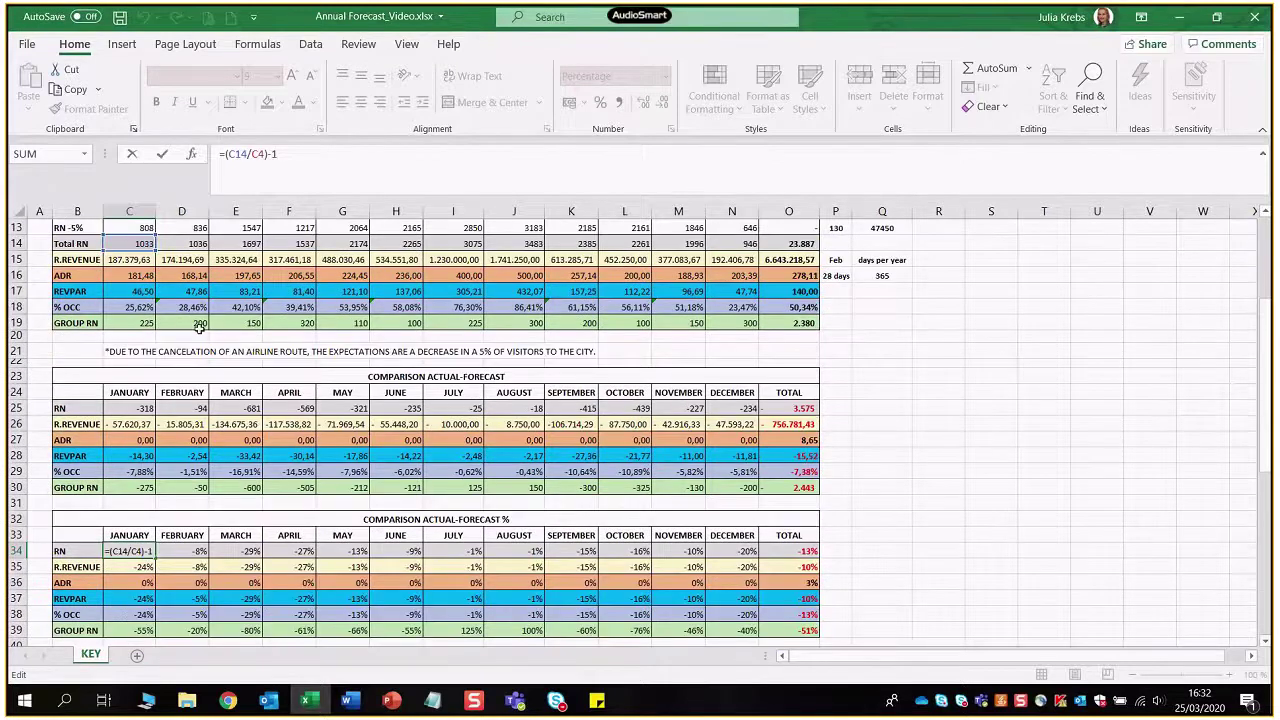
pyautogui.click(162, 153)
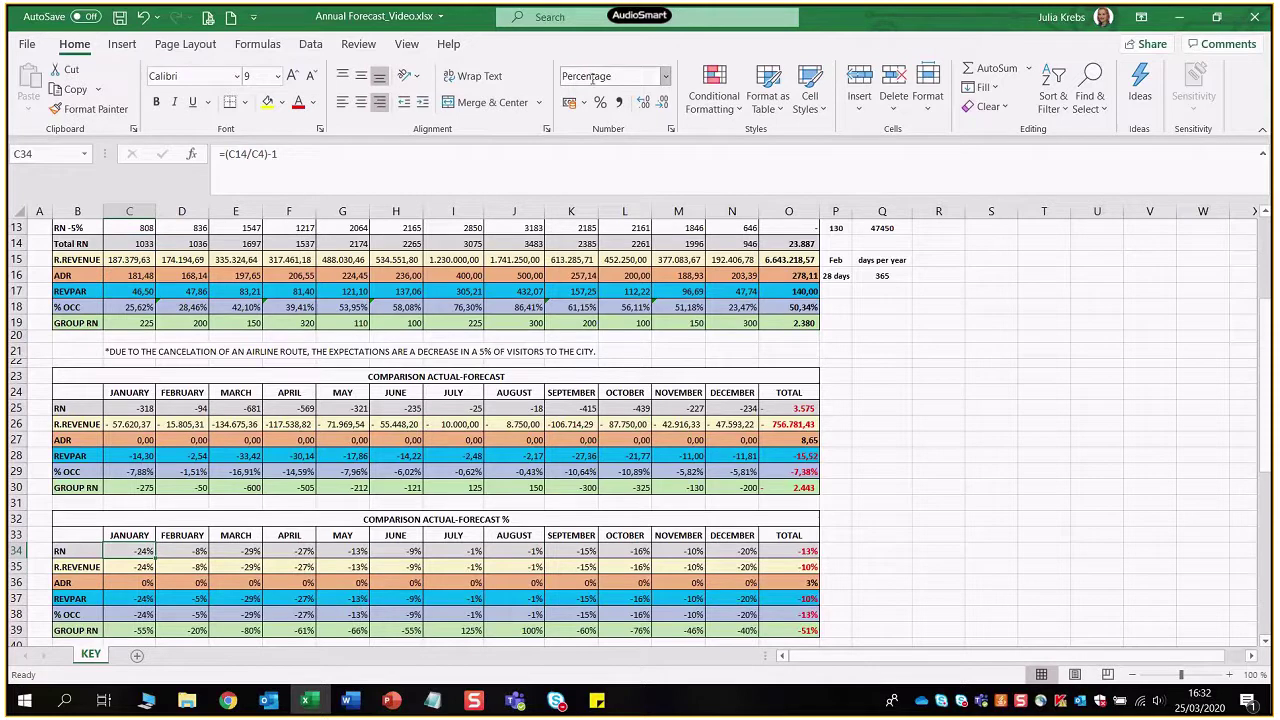
pyautogui.scroll(-2, 119, 463)
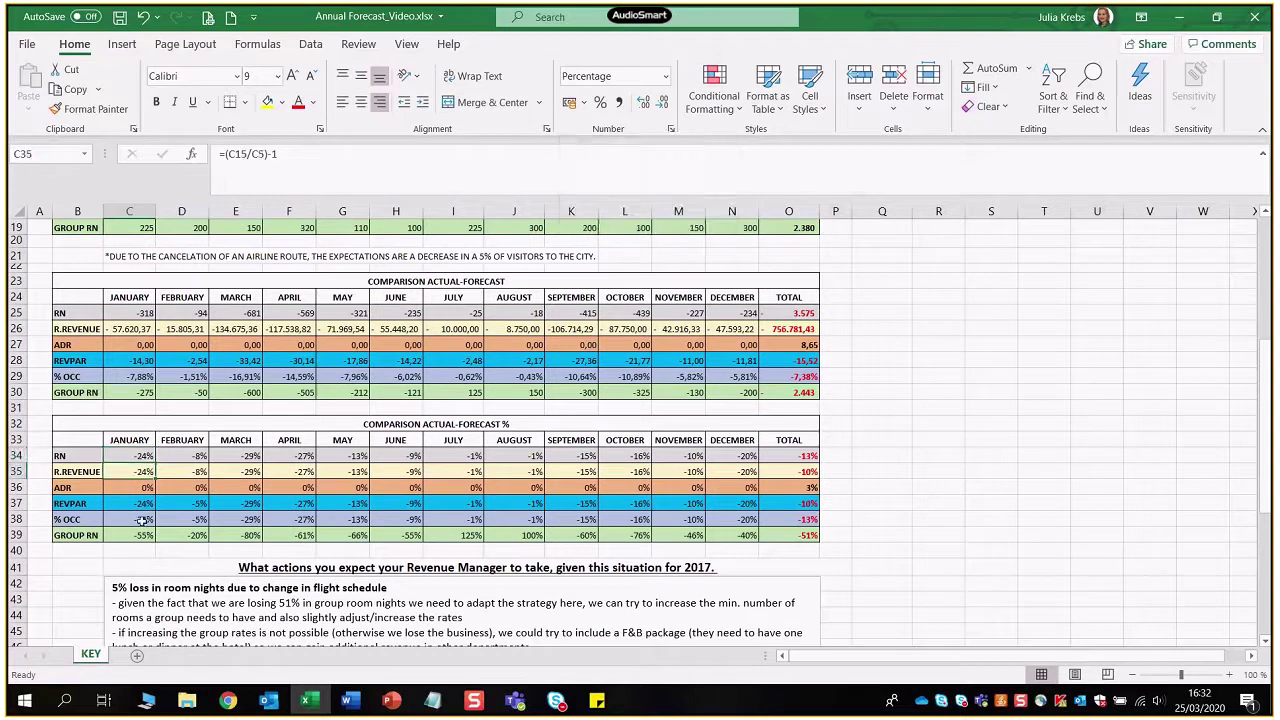
pyautogui.click(145, 537)
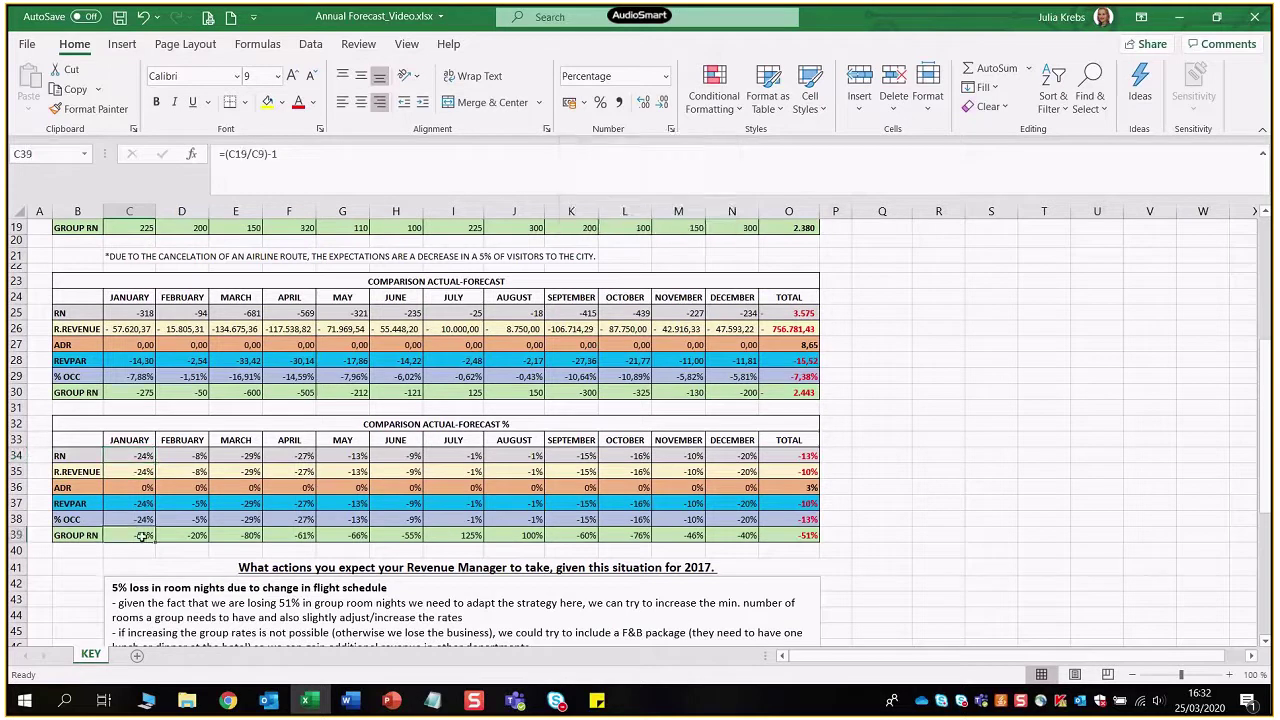
pyautogui.moveTo(794, 456); pyautogui.dragTo(797, 524)
pyautogui.click(802, 456)
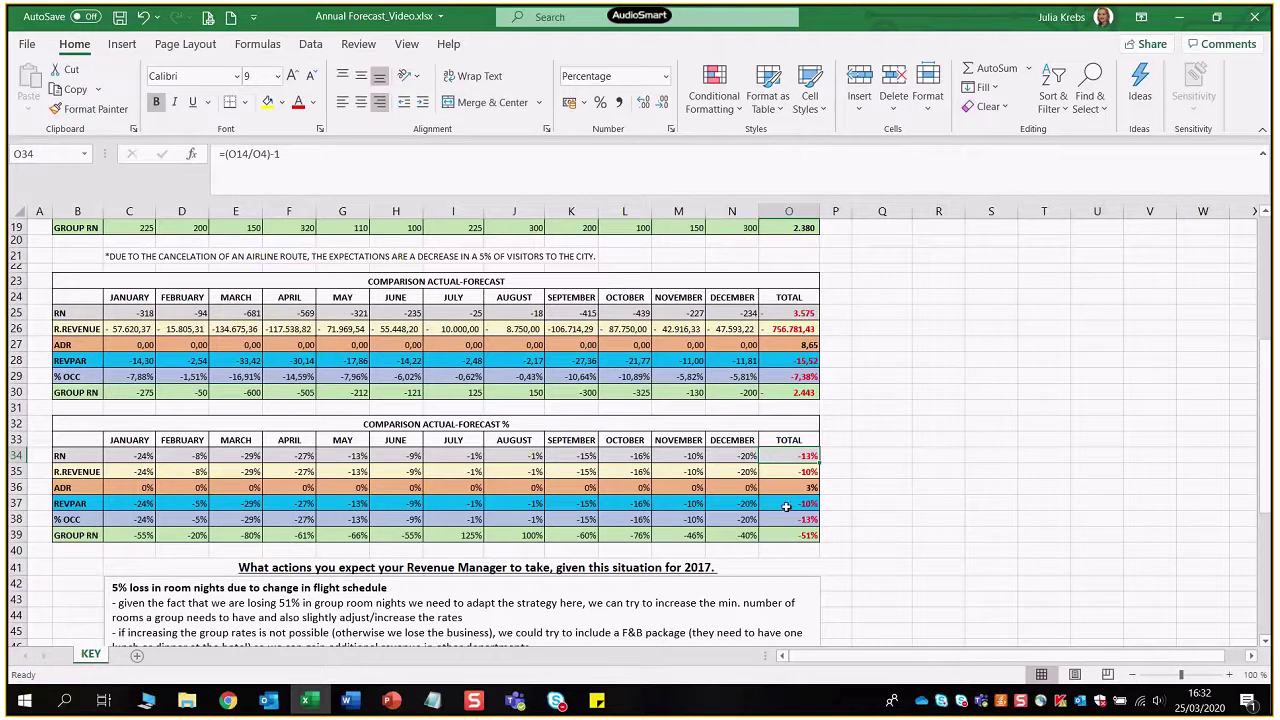
pyautogui.click(784, 522)
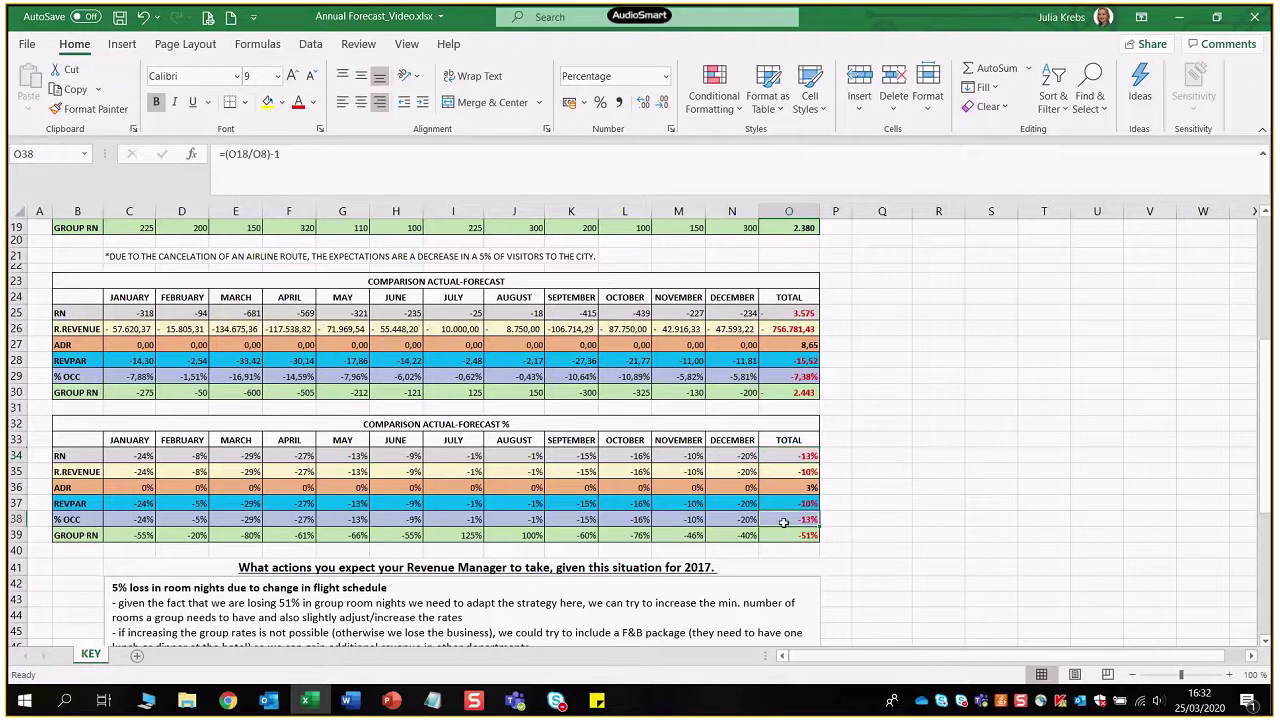
pyautogui.doubleClick(785, 457)
pyautogui.scroll(2, 548, 254)
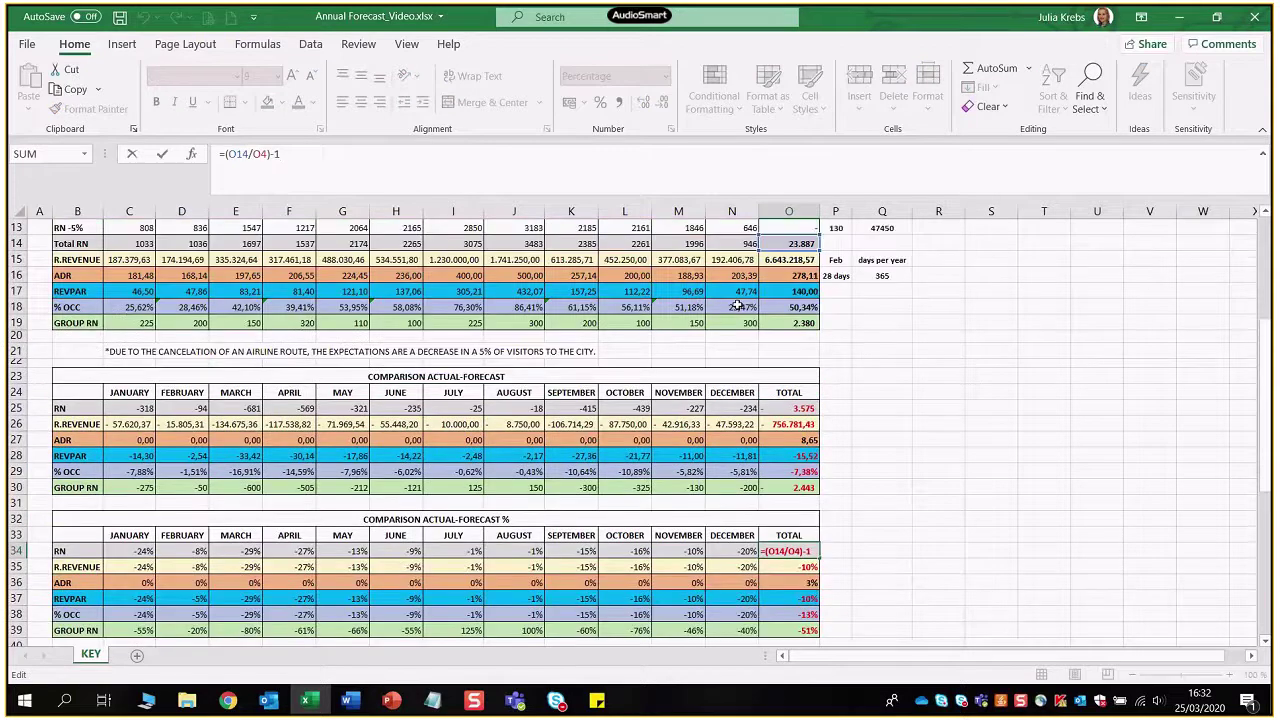
pyautogui.scroll(4, 737, 306)
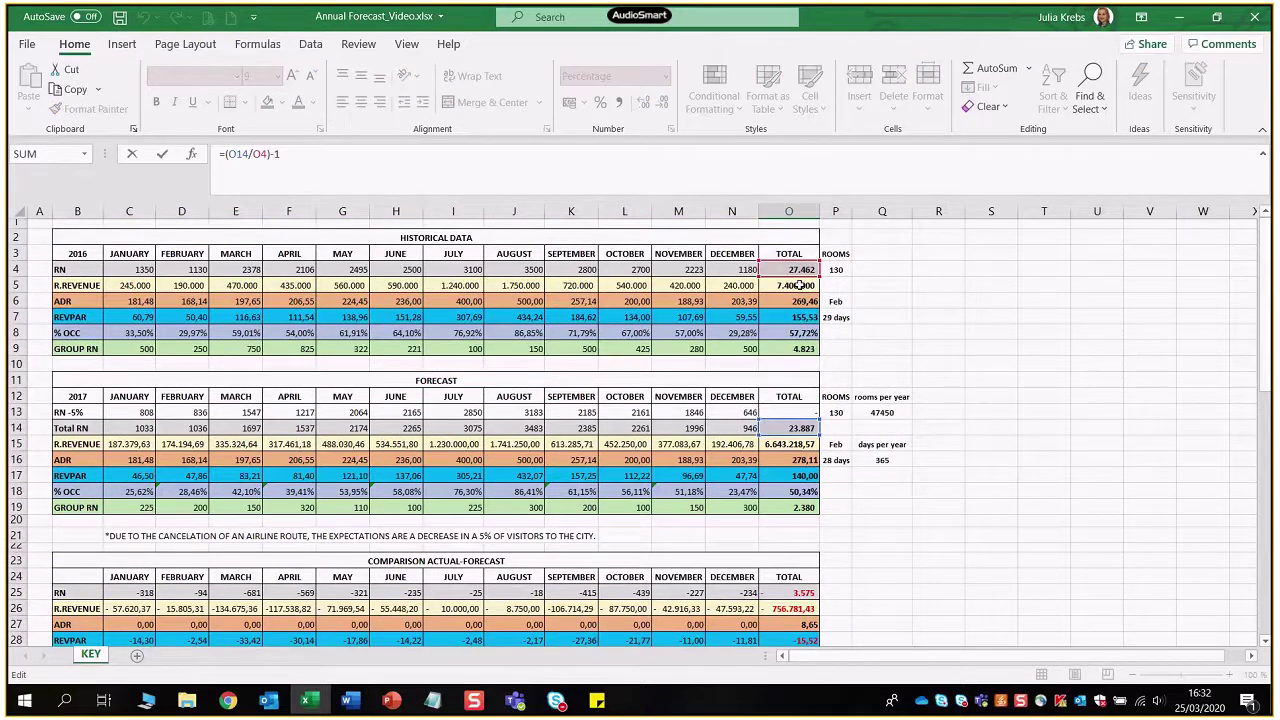
pyautogui.scroll(-3, 941, 531)
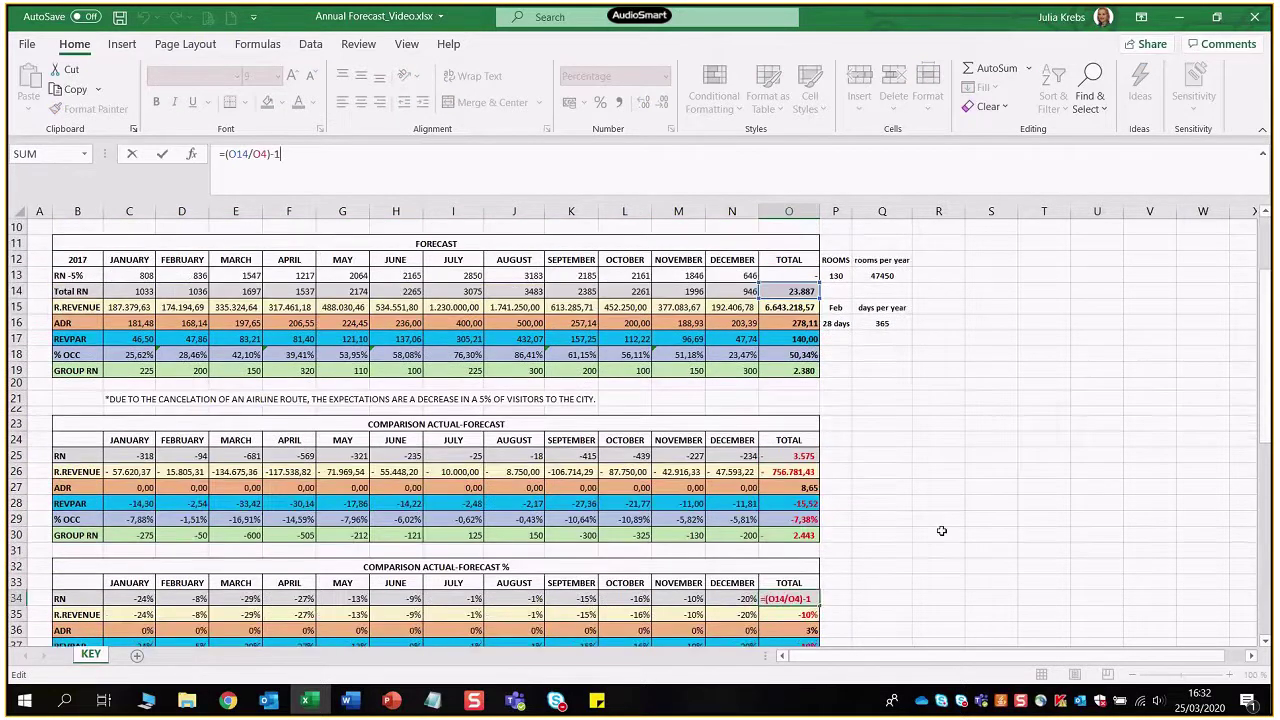
pyautogui.press('Return')
pyautogui.scroll(-1, 863, 515)
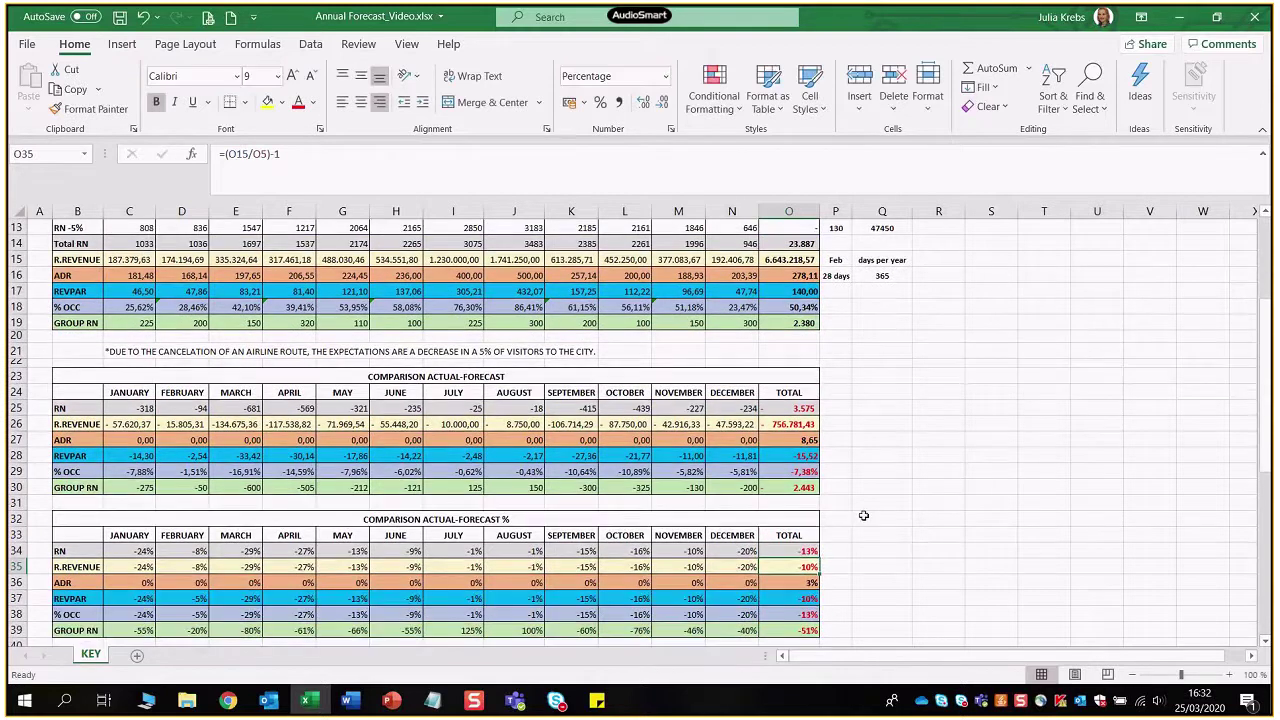
pyautogui.scroll(-5, 863, 515)
pyautogui.scroll(-1, 863, 515)
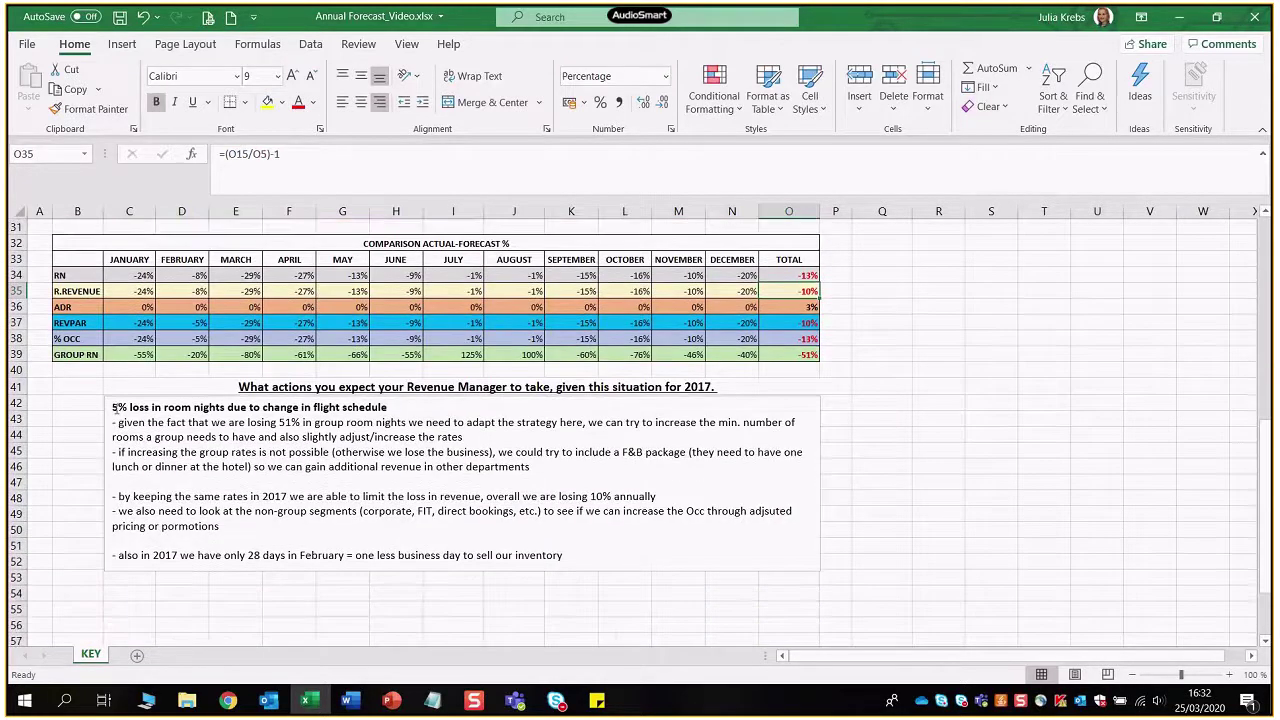